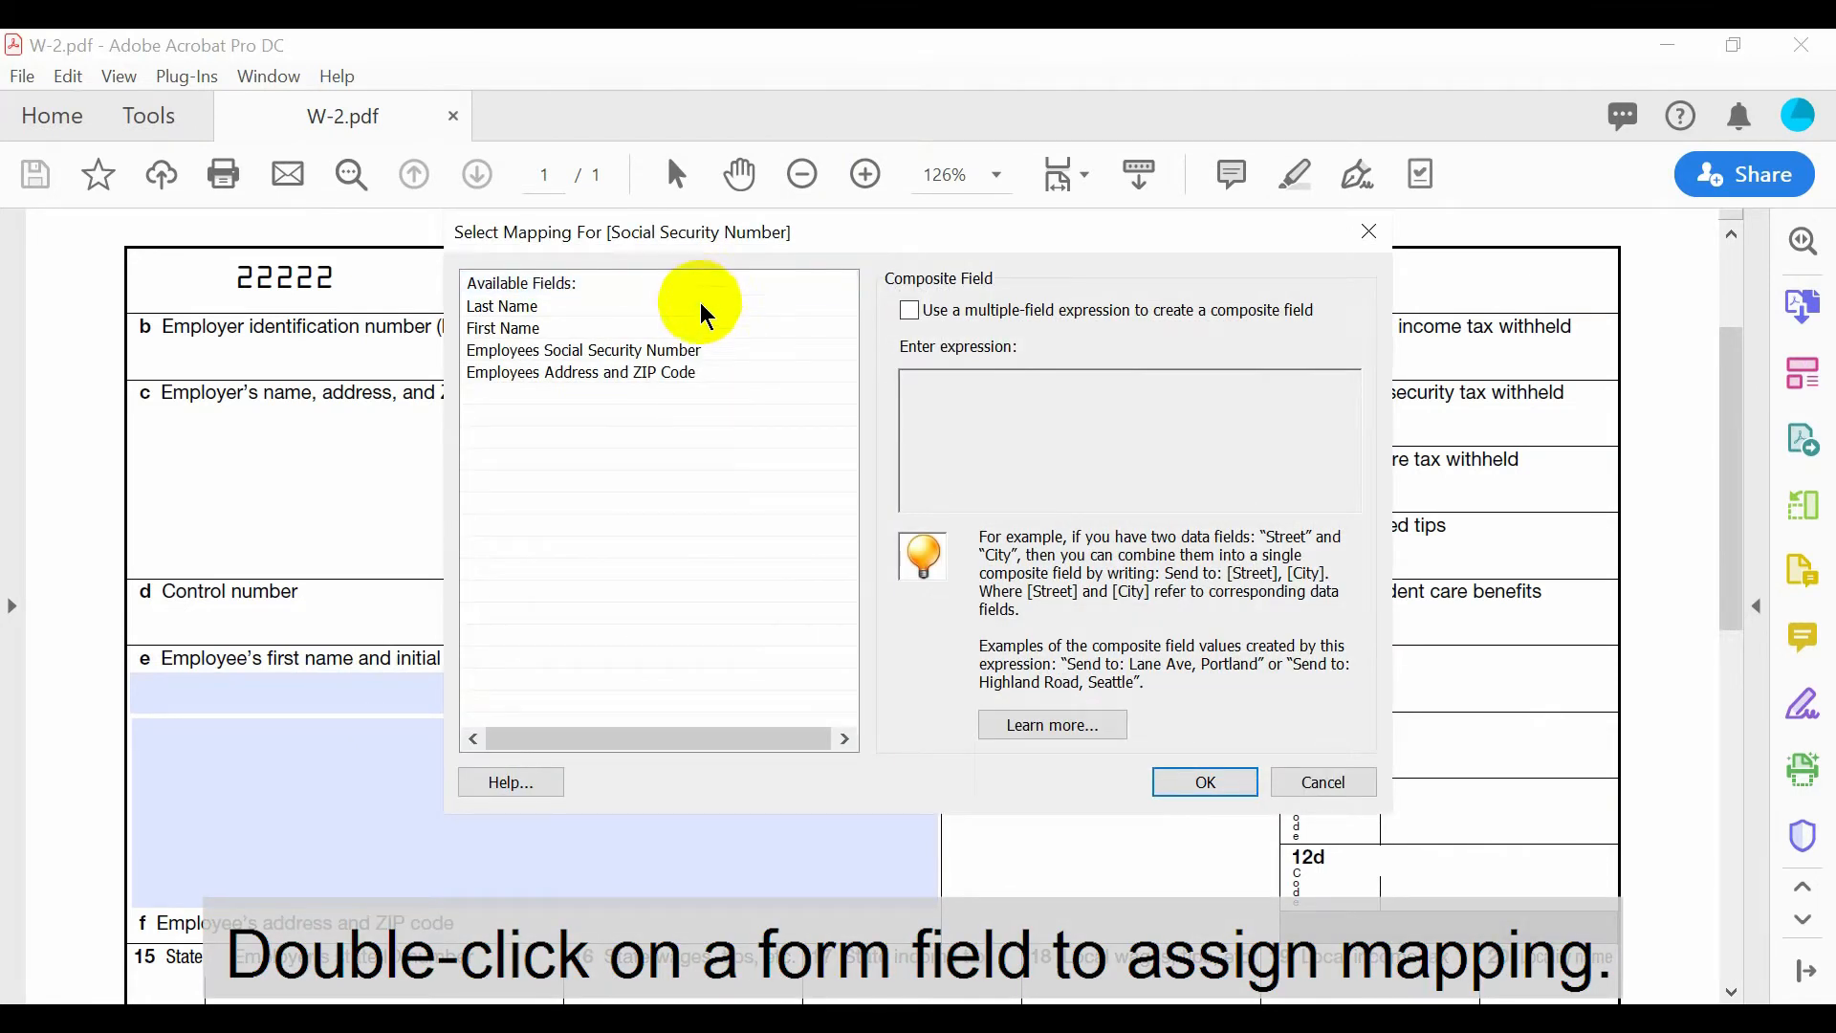
Step: Map the Social Security Number form field to the Employees Social Security Number data field
left_click(683, 351)
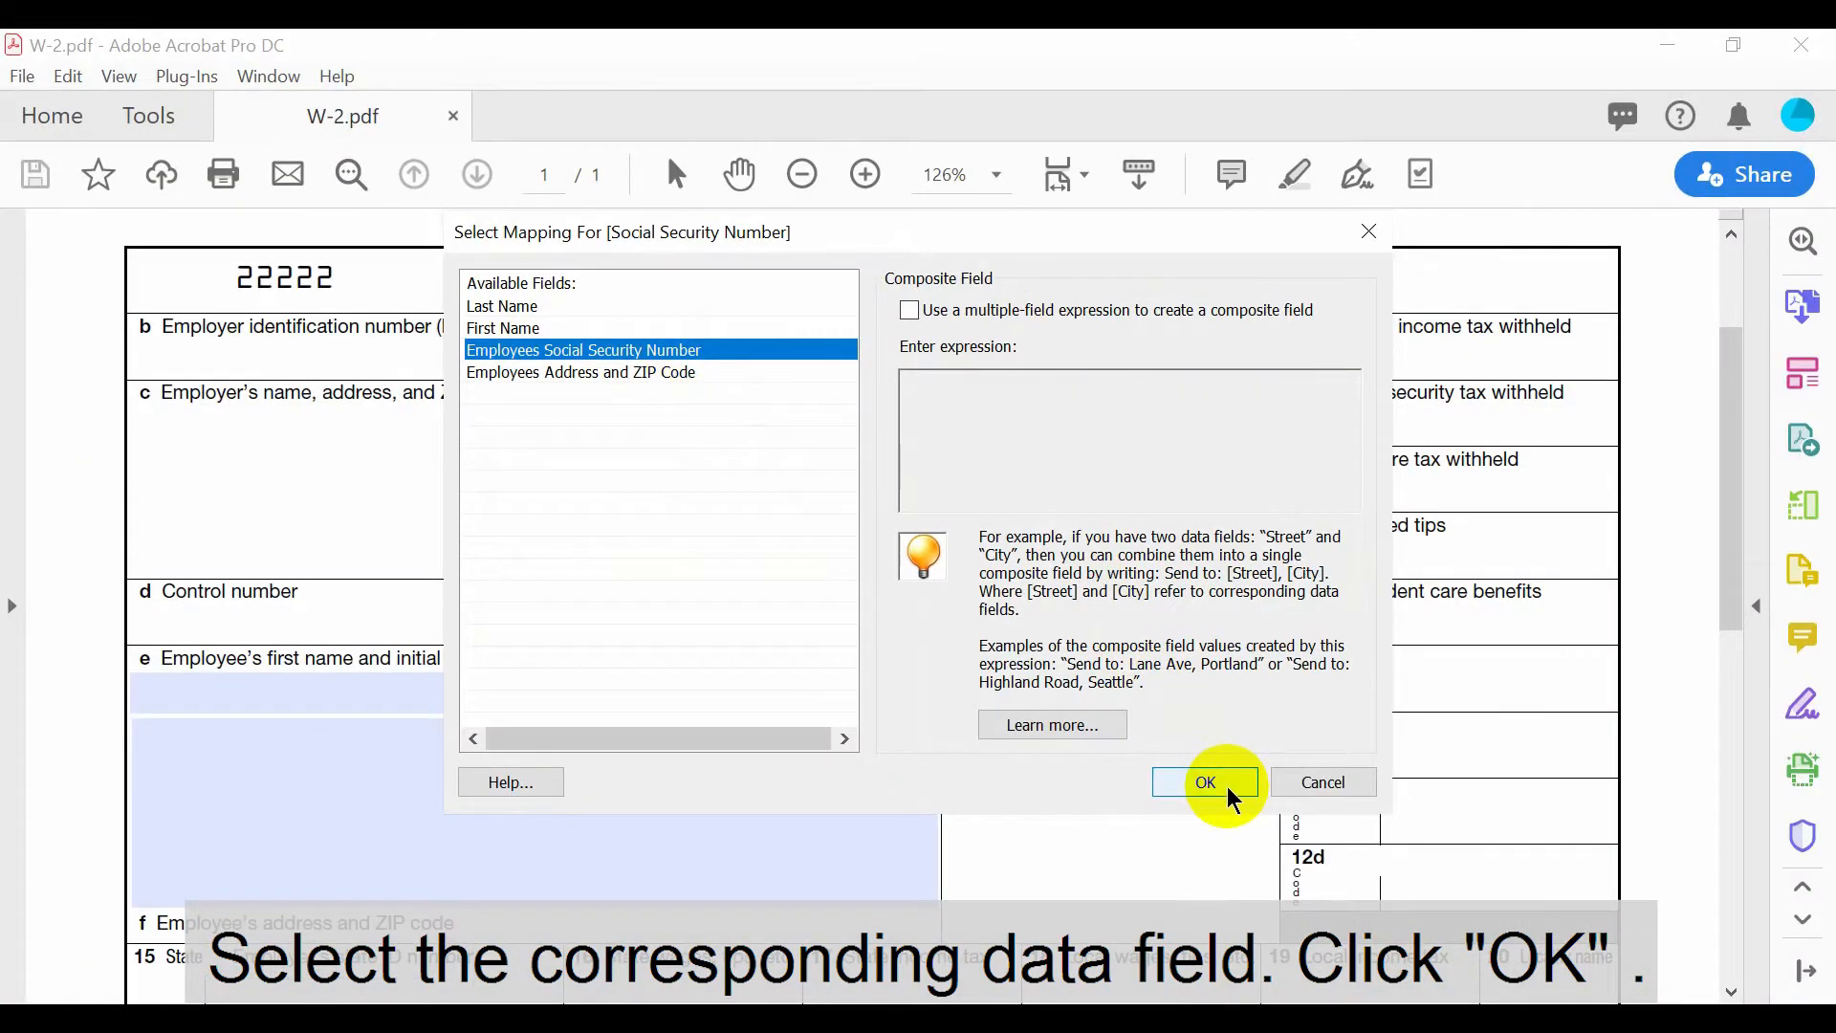
left_click(1228, 788)
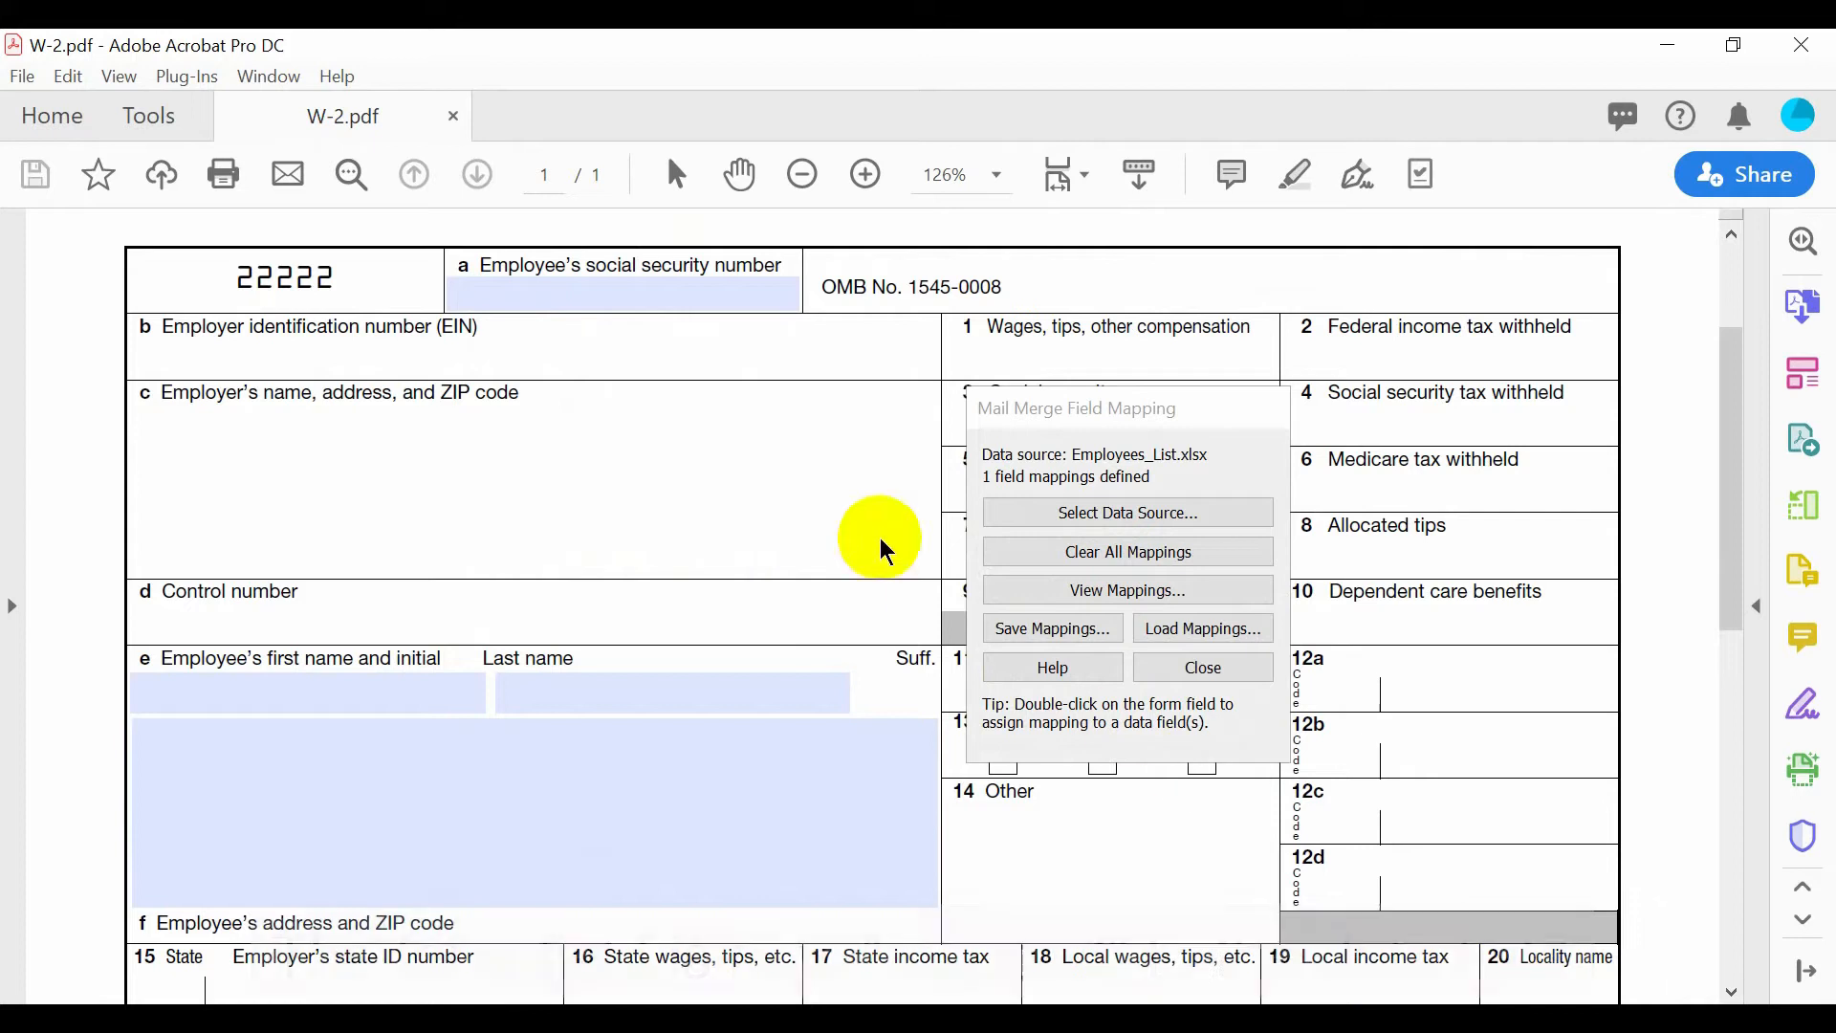
mouse_move(678, 292)
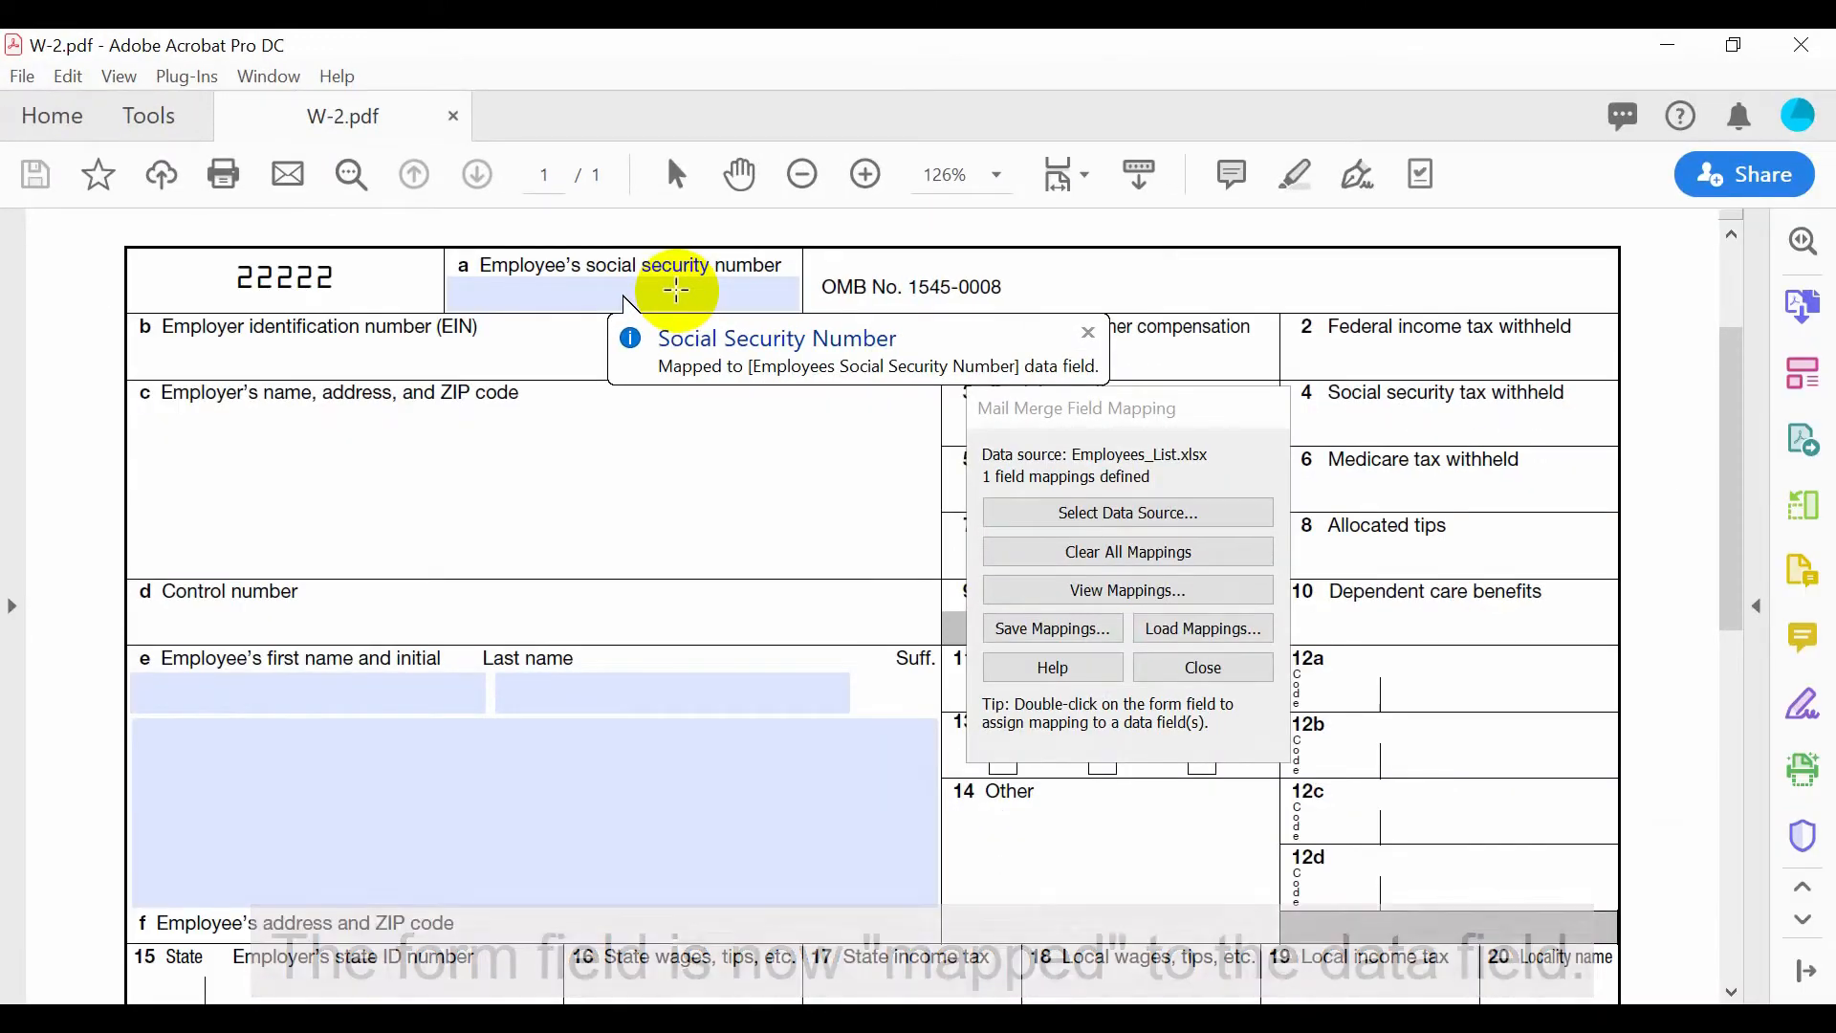
Step: Map the employee's First Name form field to the First Name data field
double_click(439, 685)
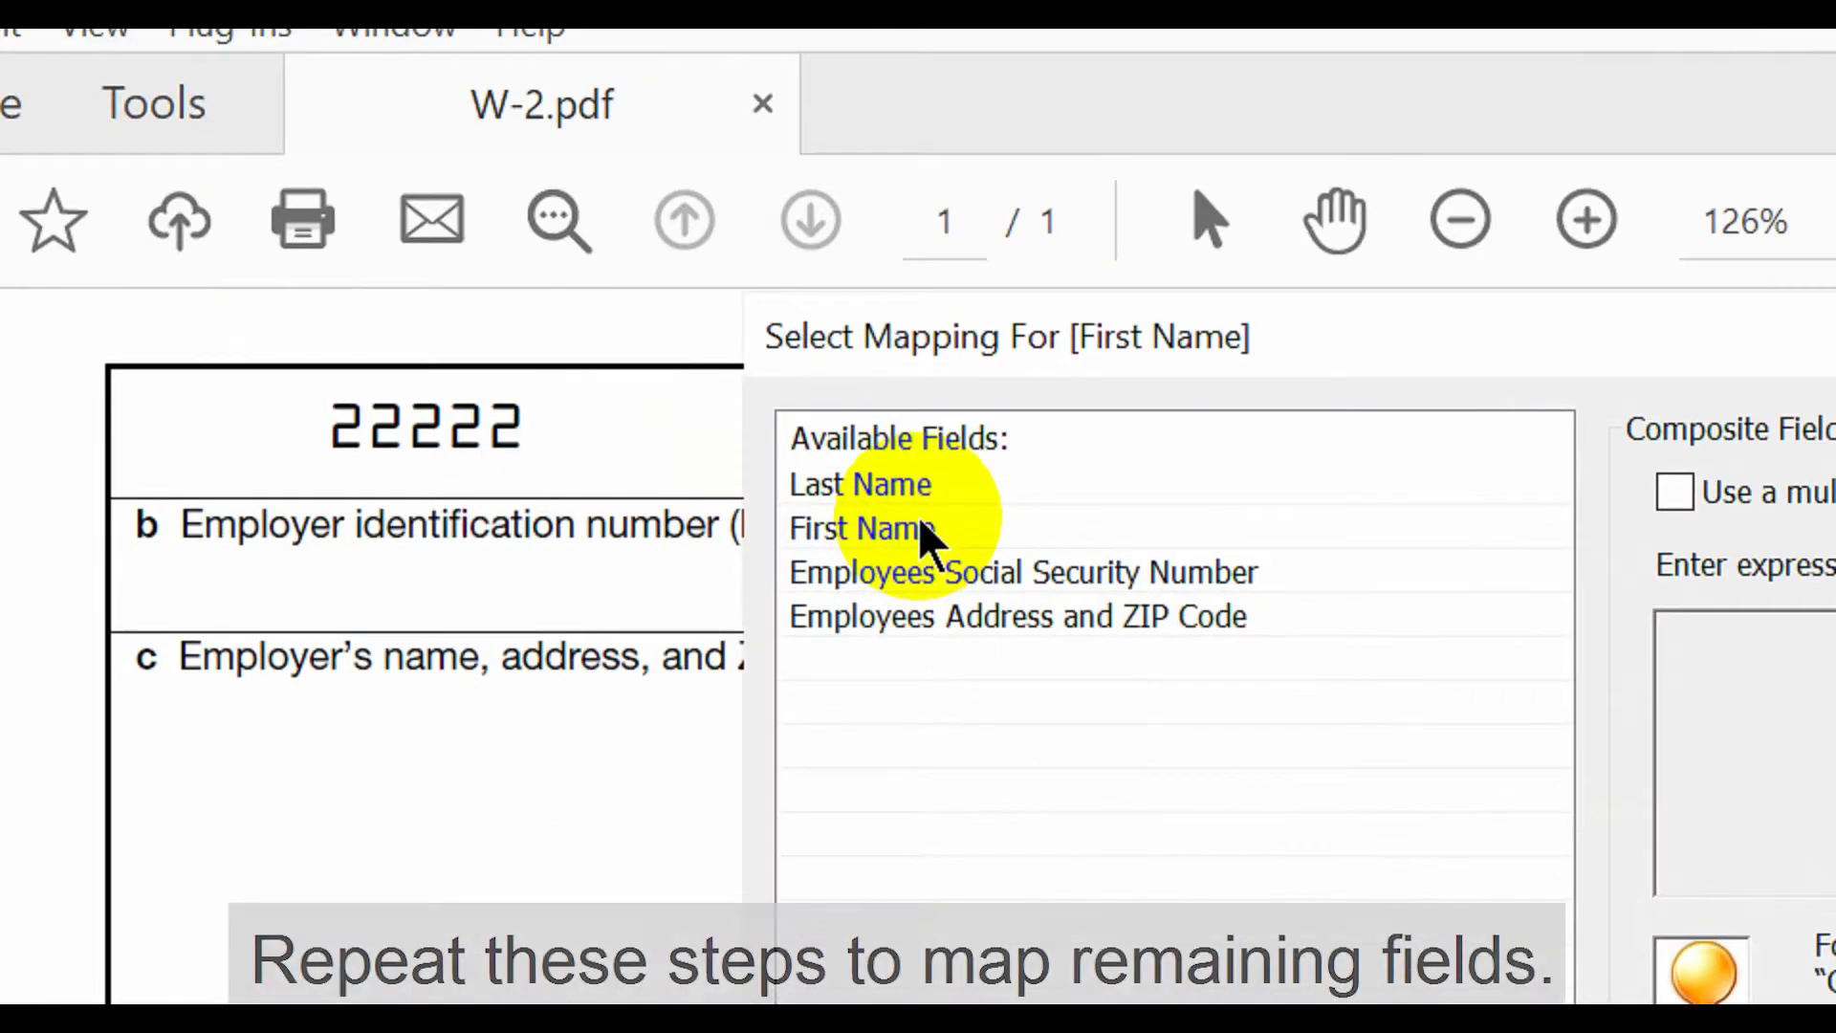
left_click(571, 327)
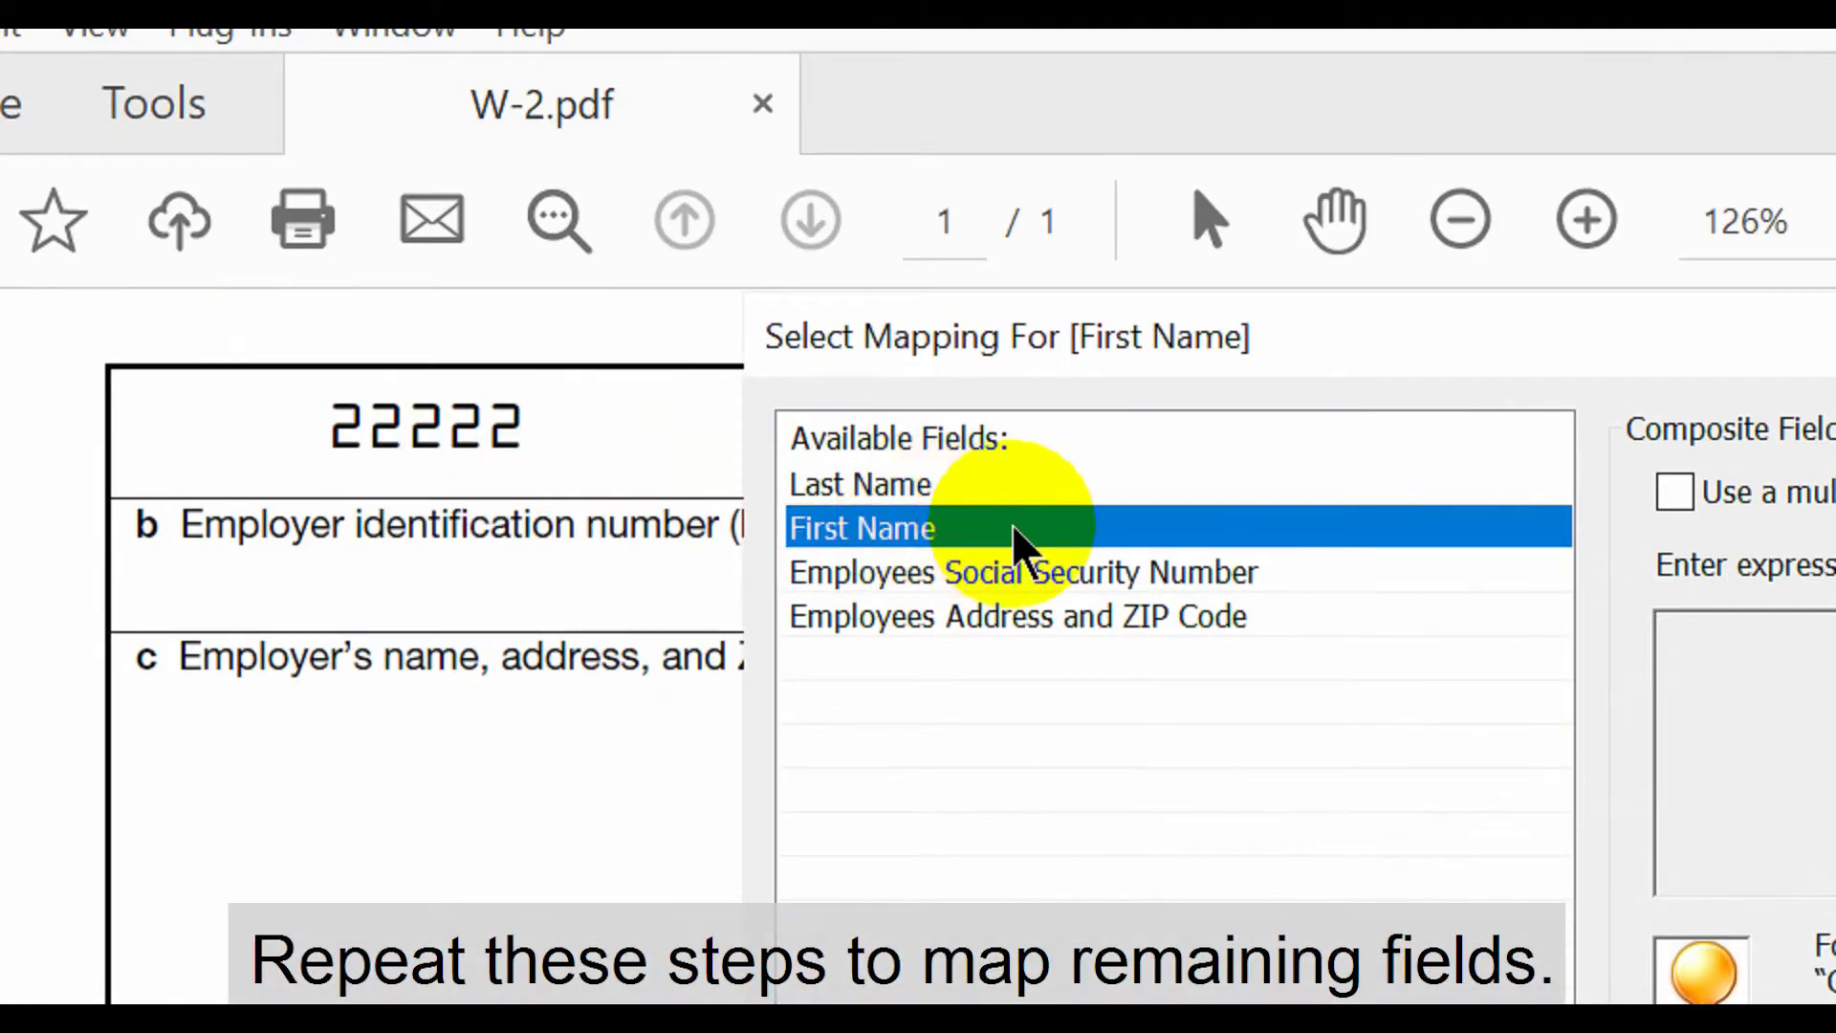
left_click(1203, 783)
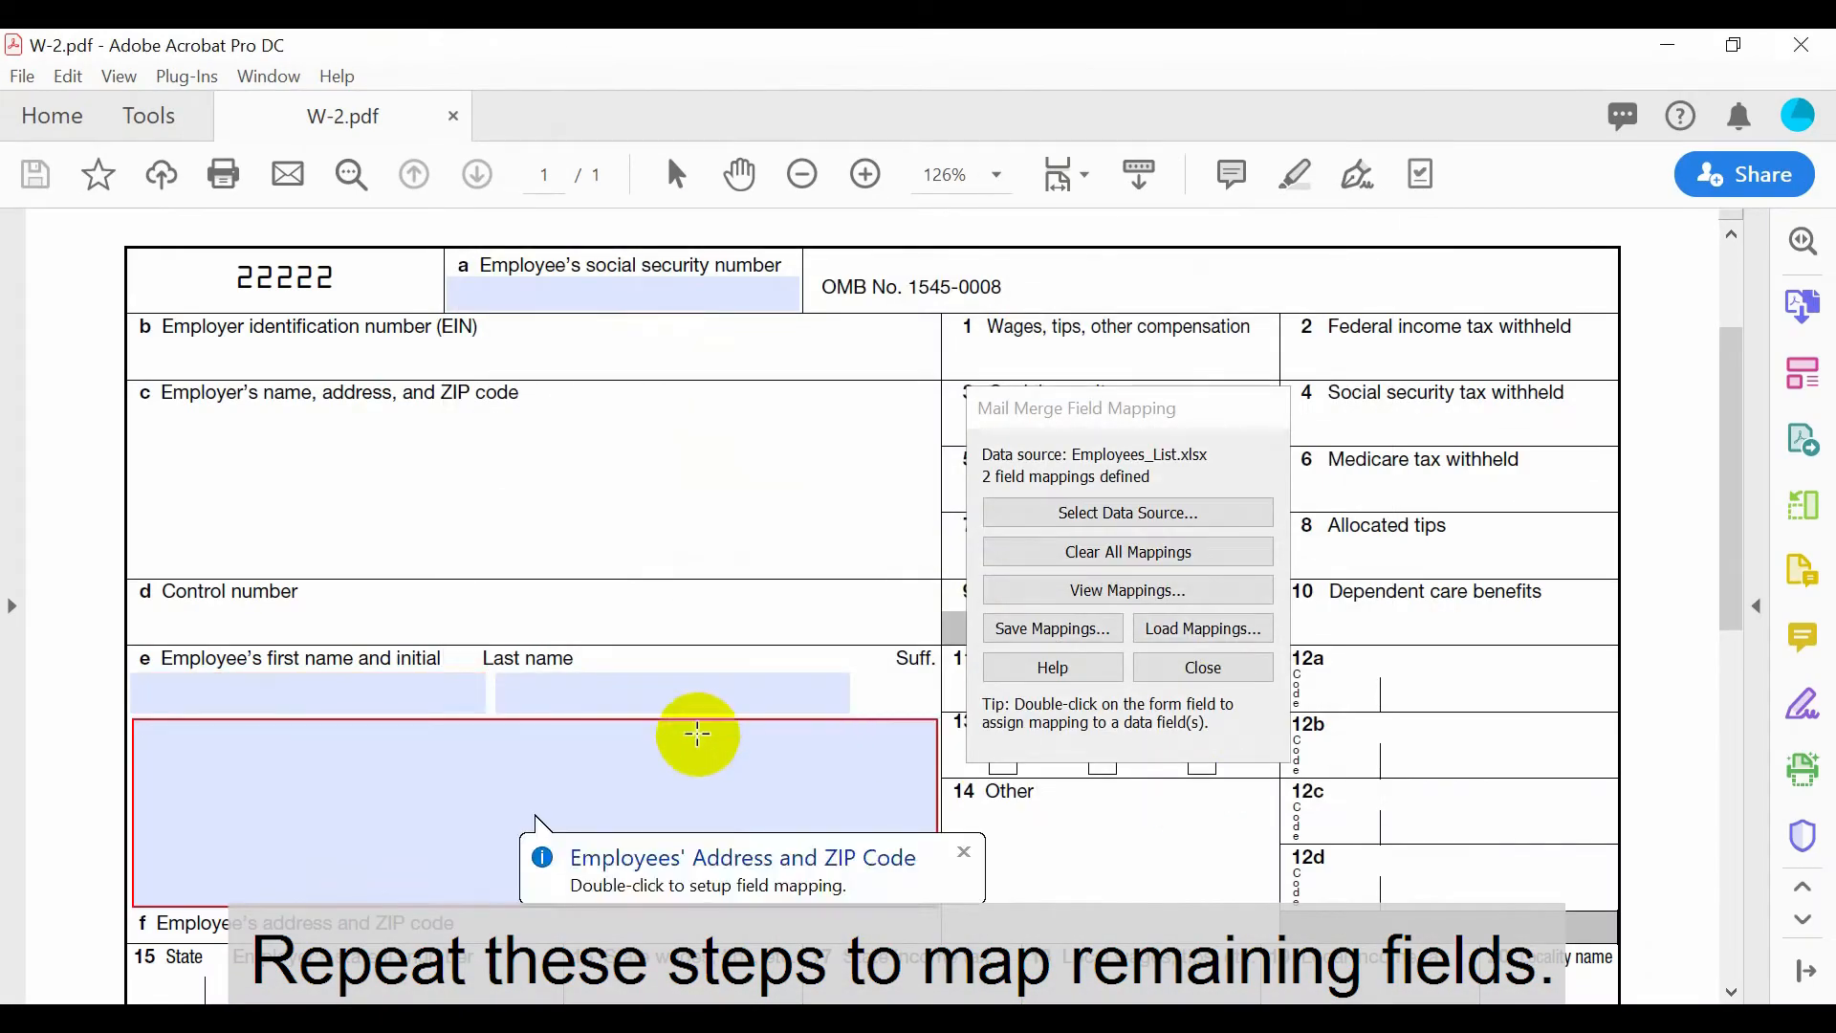
mouse_move(463, 688)
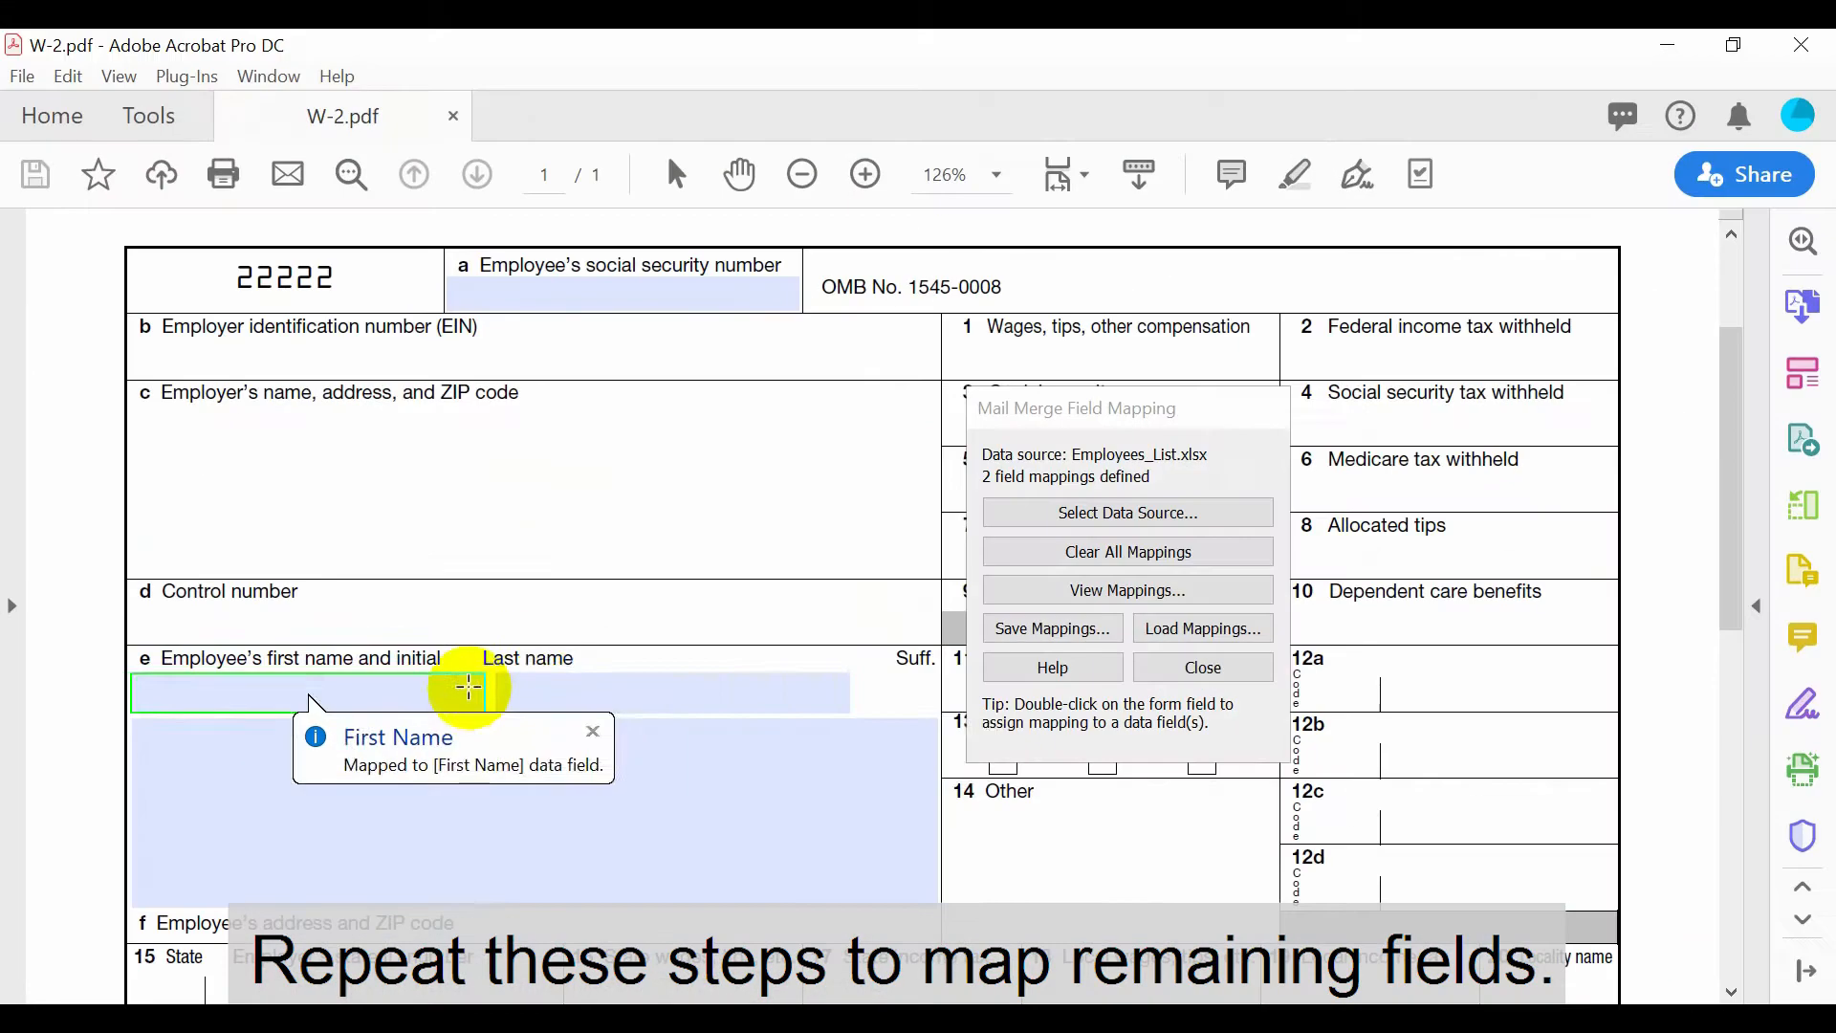
Step: Map the employee's Last Name form field to the Last Name data field
mouse_move(966, 552)
double_click(554, 687)
left_click(534, 308)
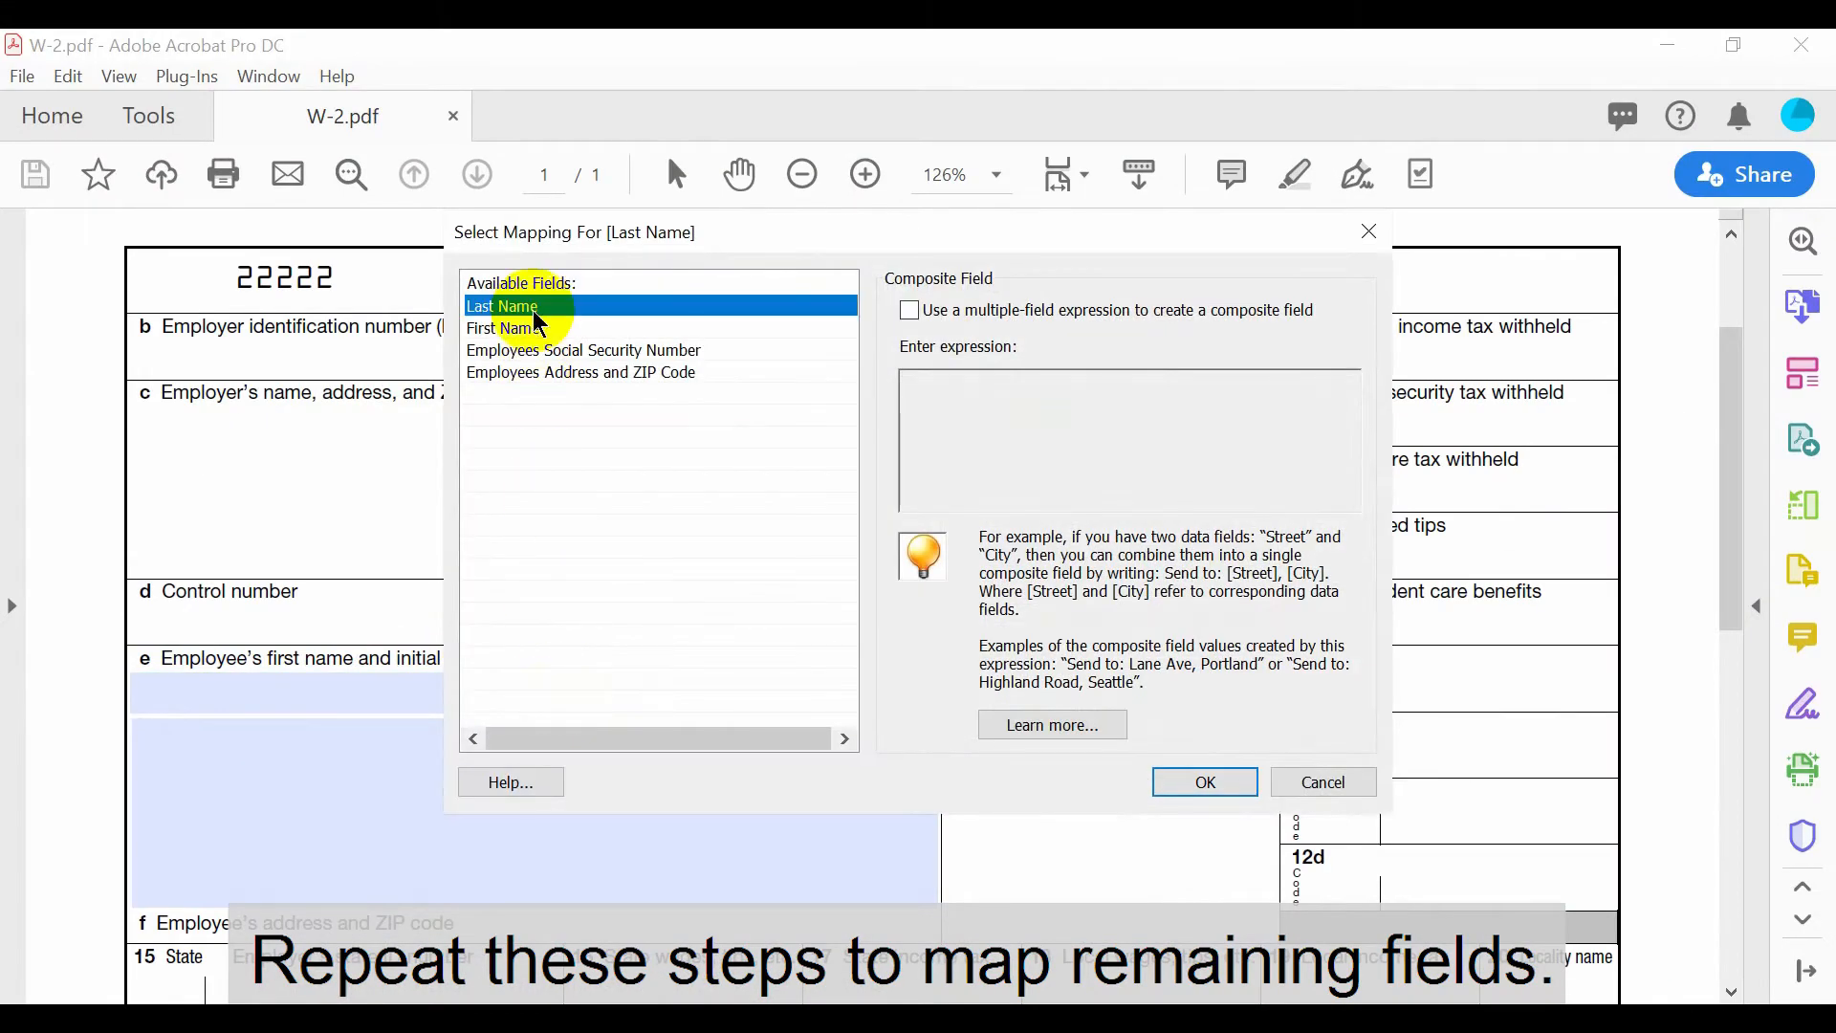
left_click(1205, 780)
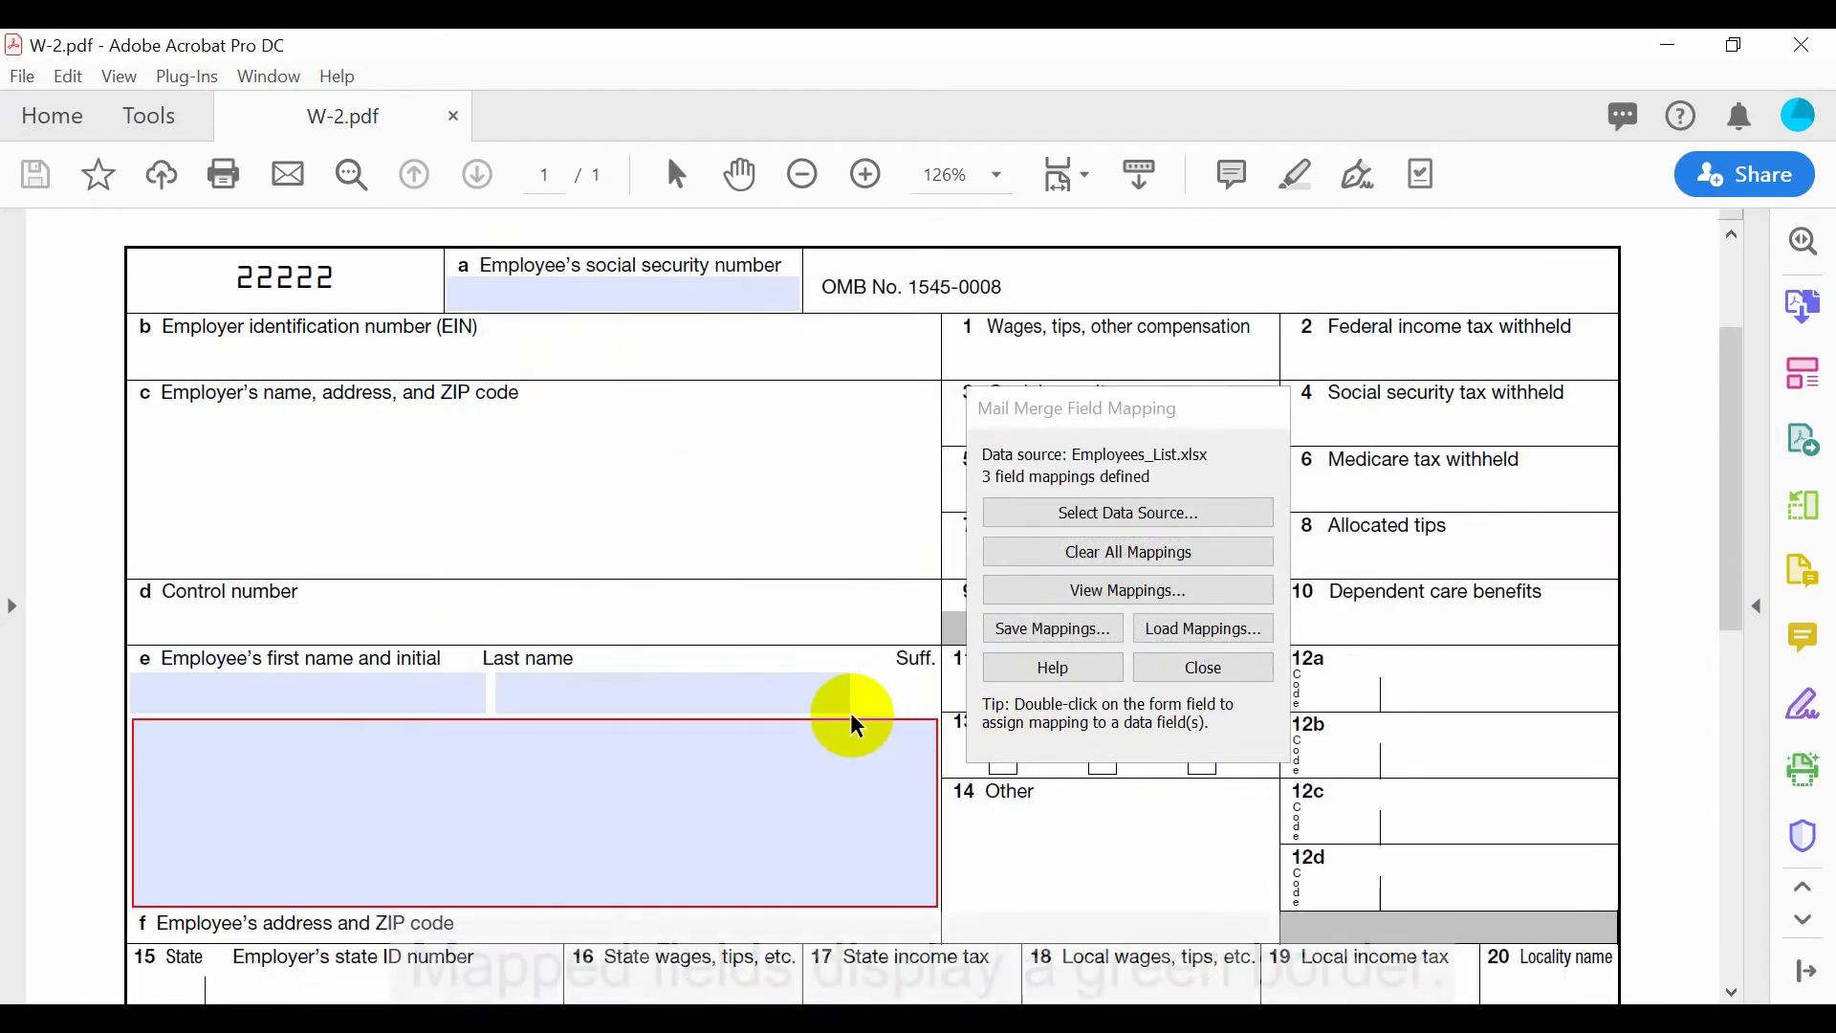
mouse_move(569, 681)
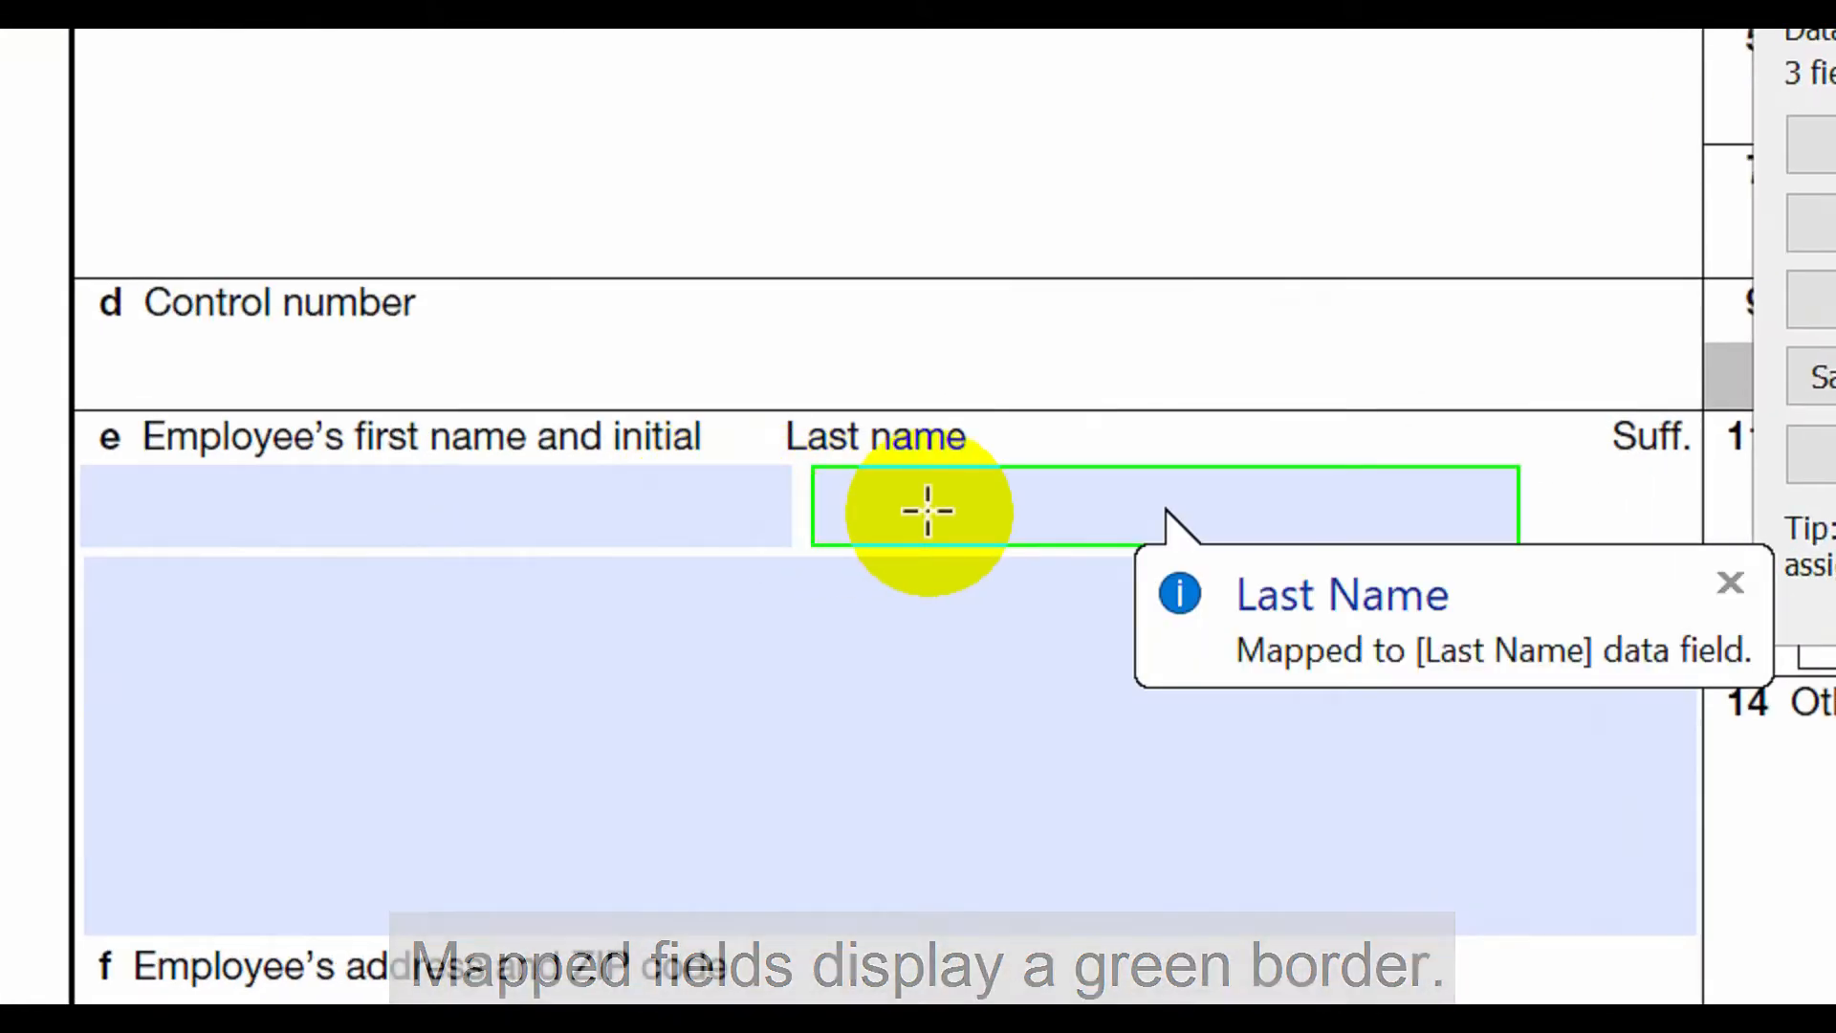
Step: Map the Employees' Address and ZIP Code form field to the Employees Address and ZIP Code data field
double_click(902, 658)
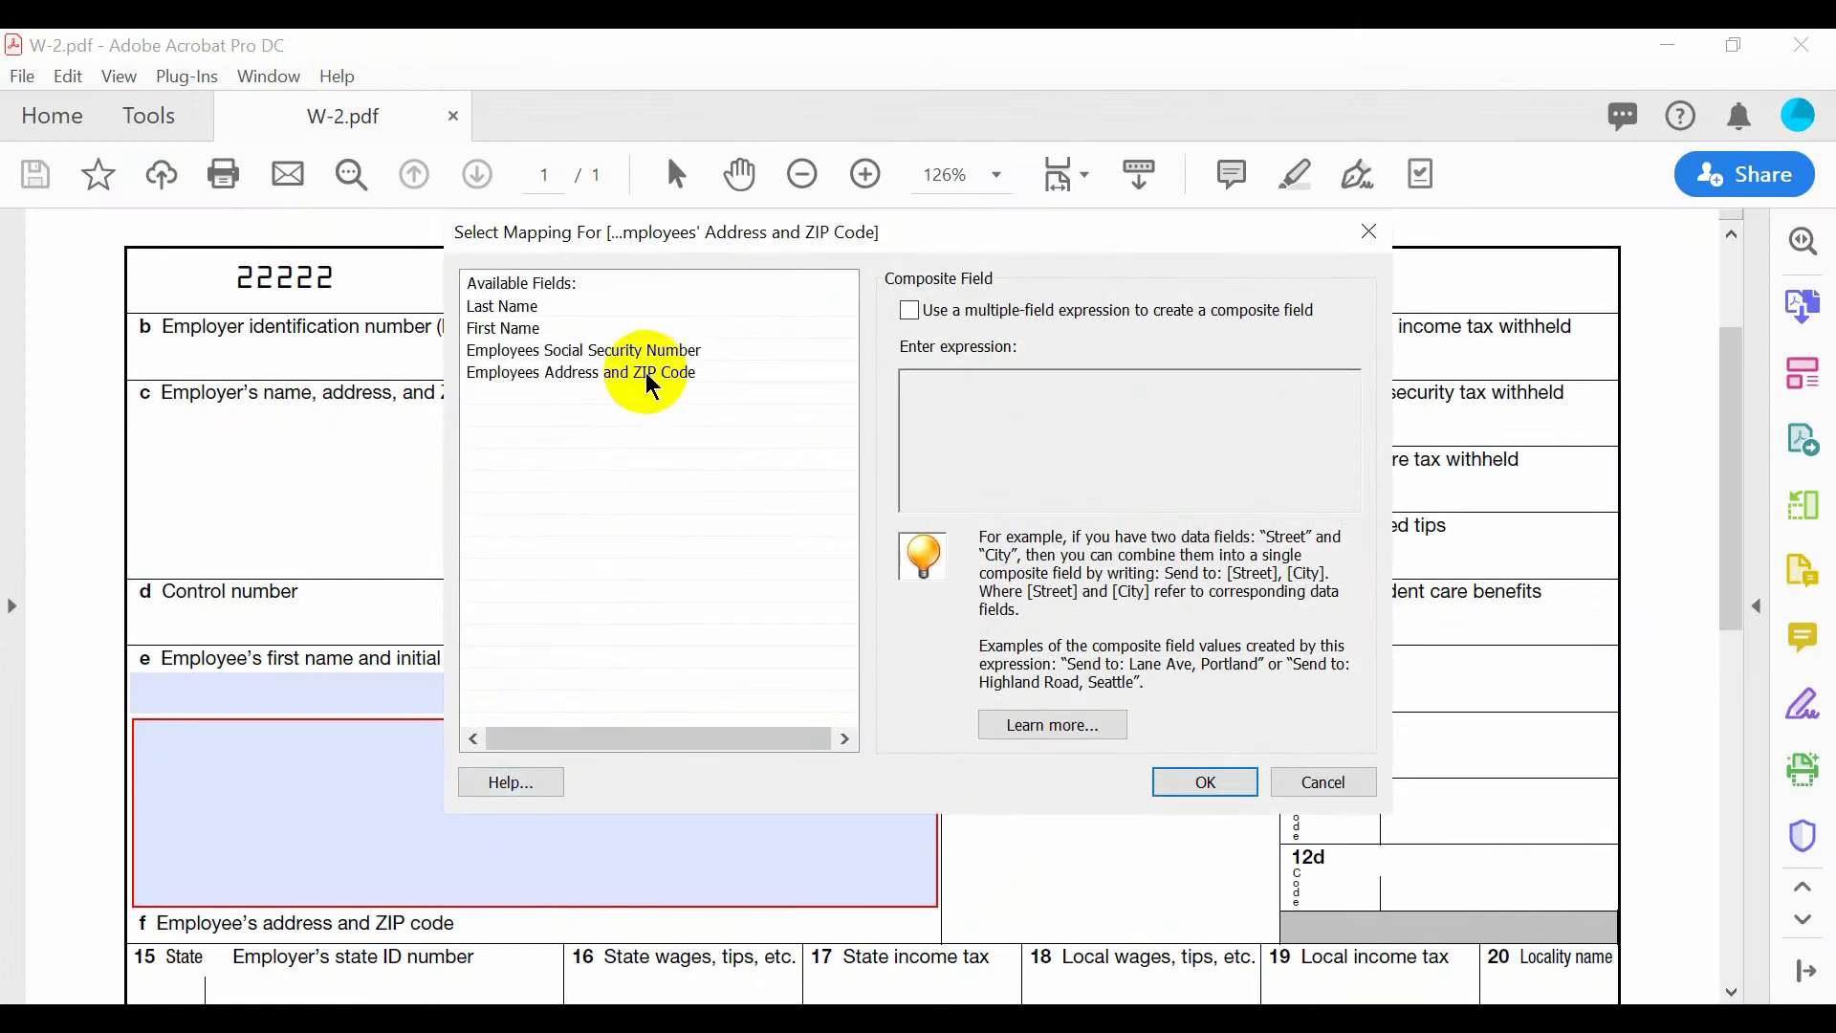
left_click(654, 388)
left_click(1206, 783)
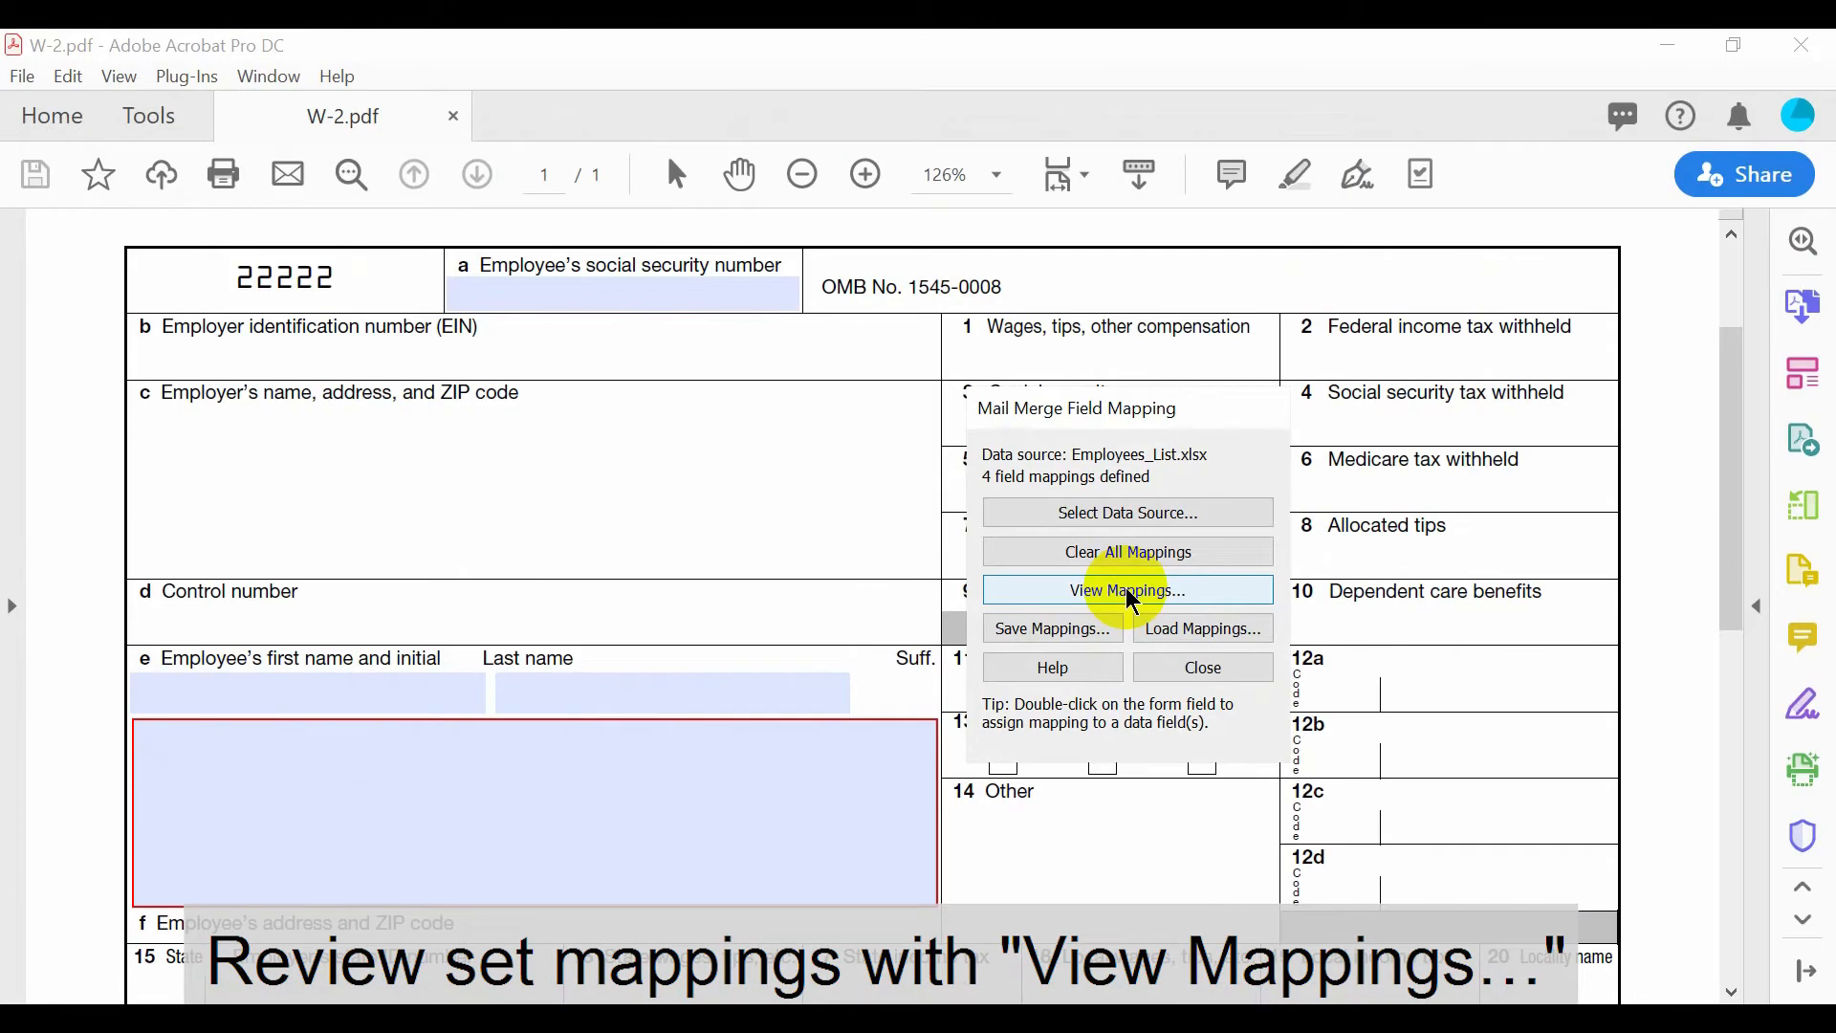
Step: Review the defined field mappings and delete the mapping of the First Name form field
left_click(1131, 592)
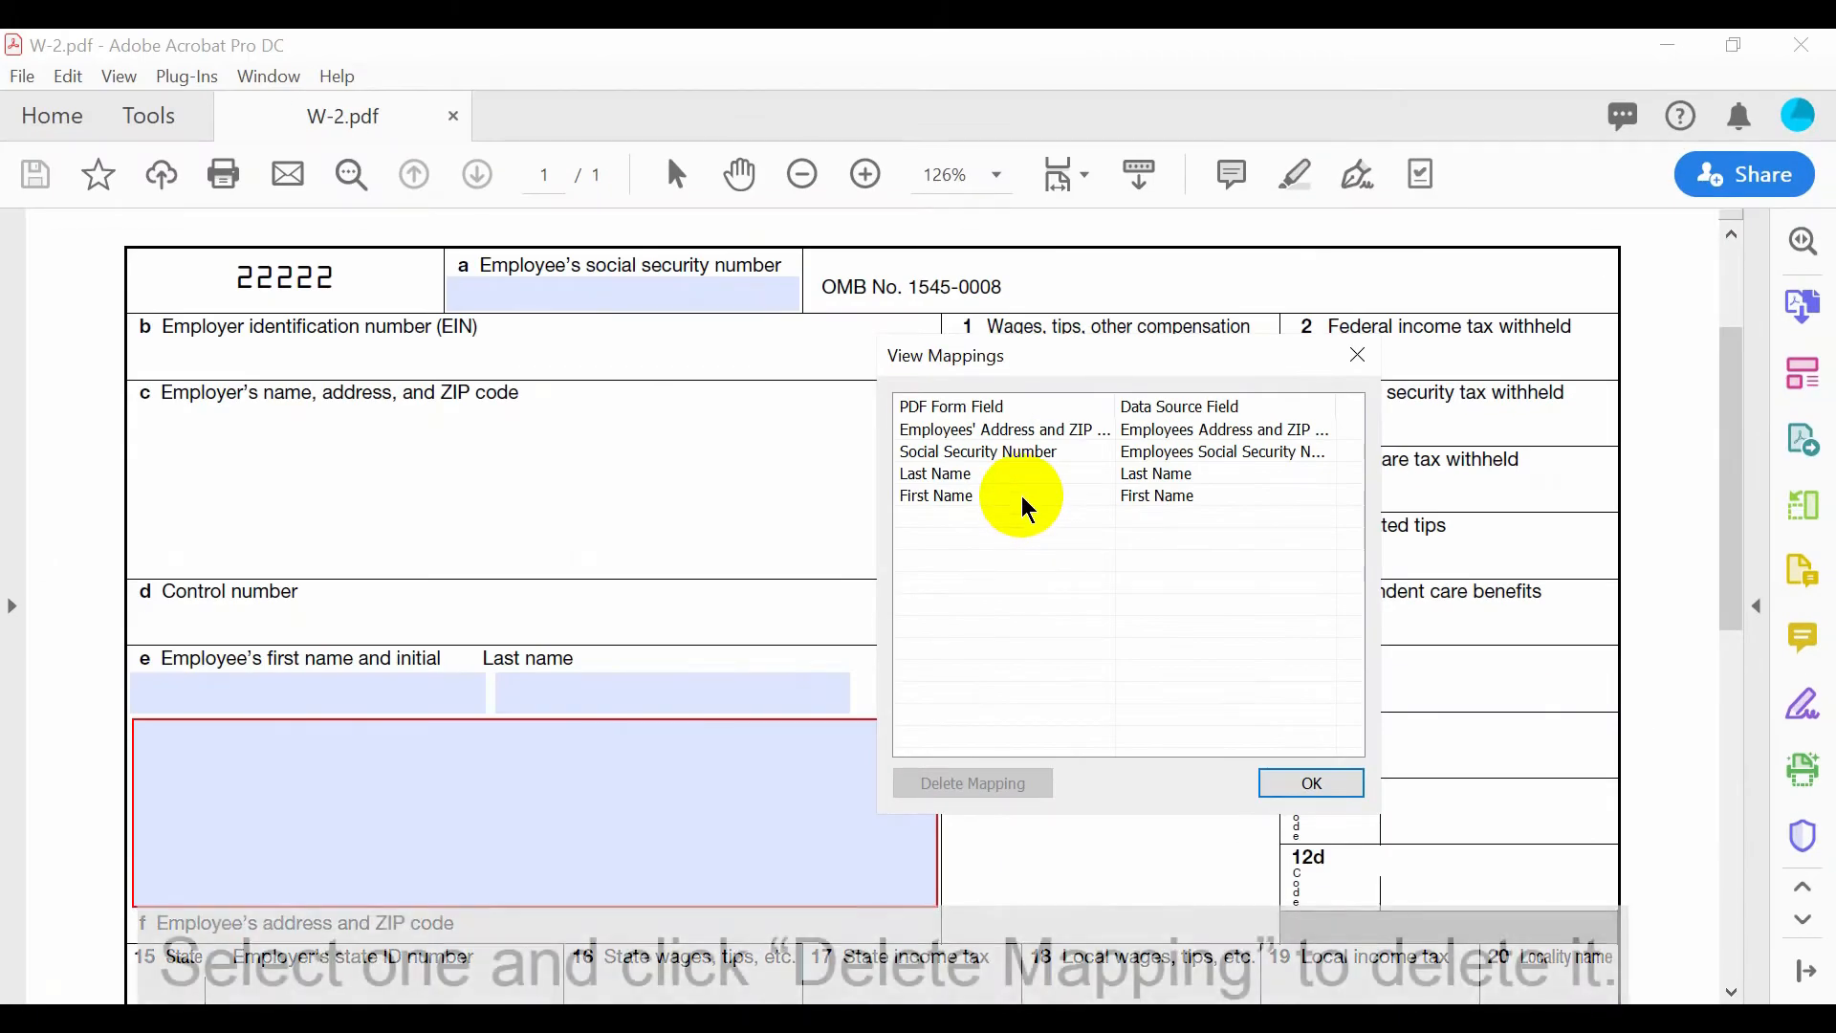
left_click(1022, 496)
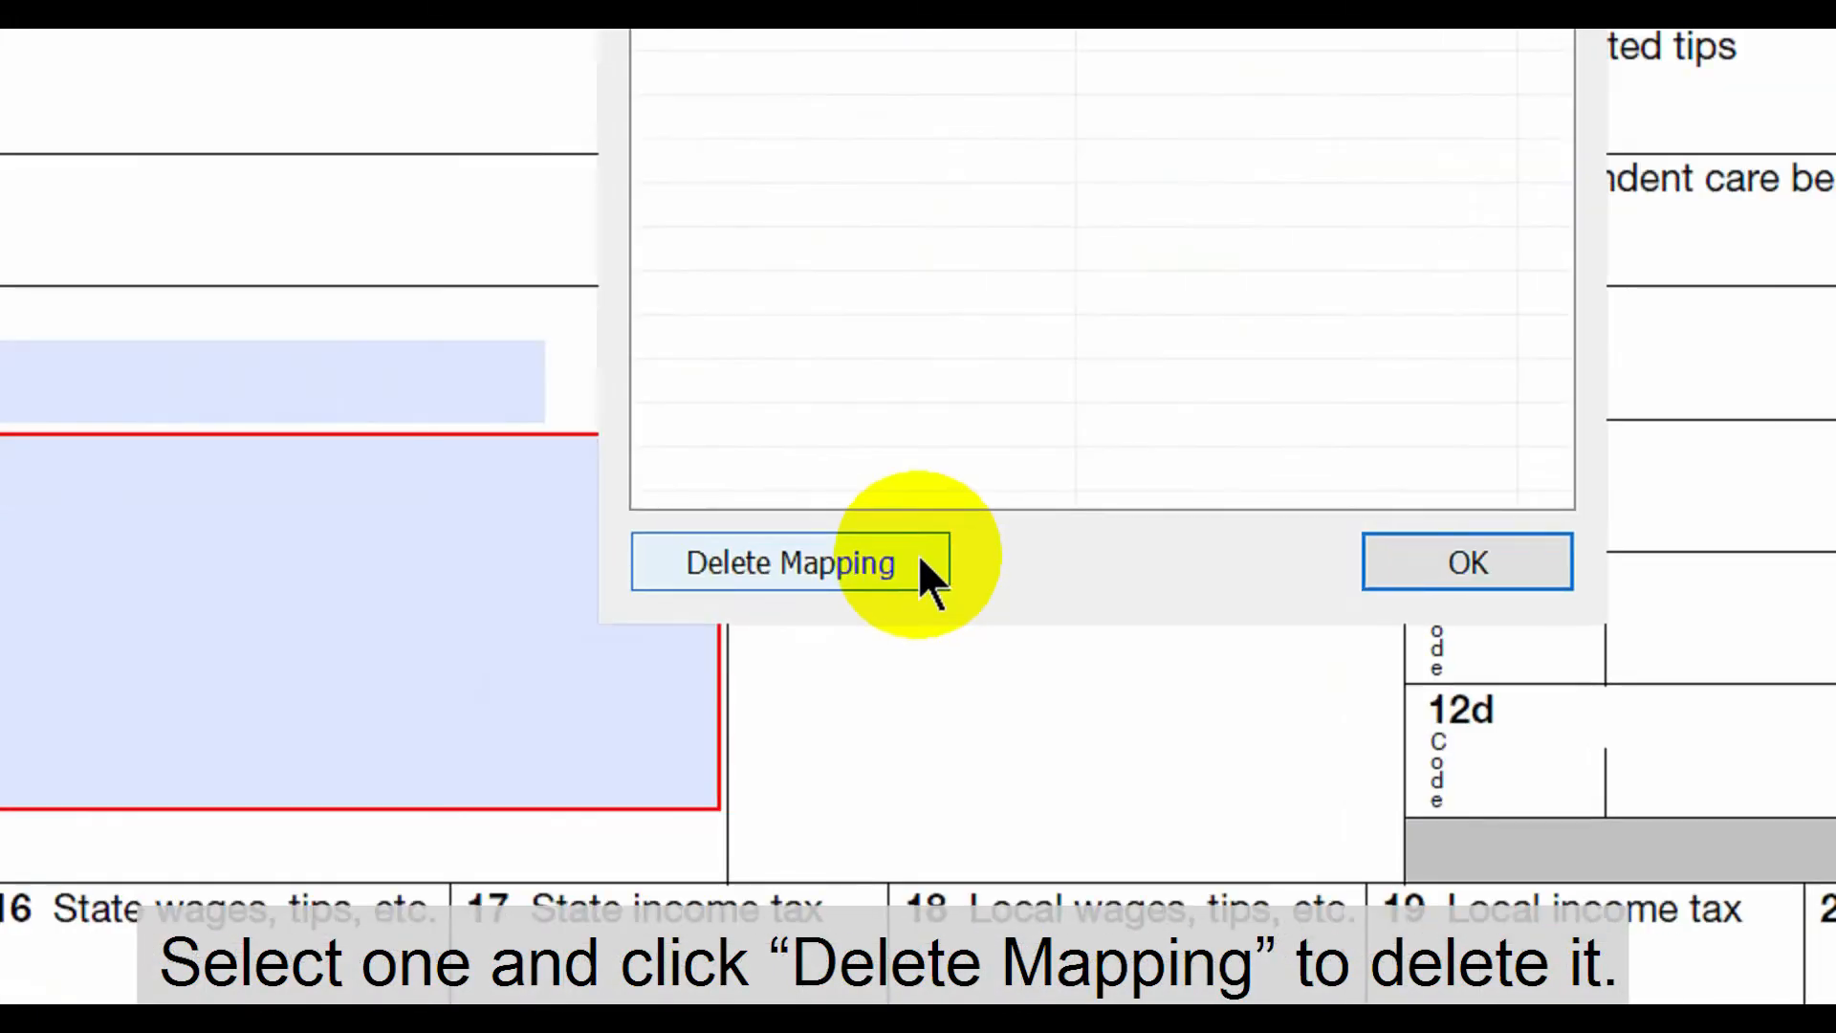
left_click(1042, 786)
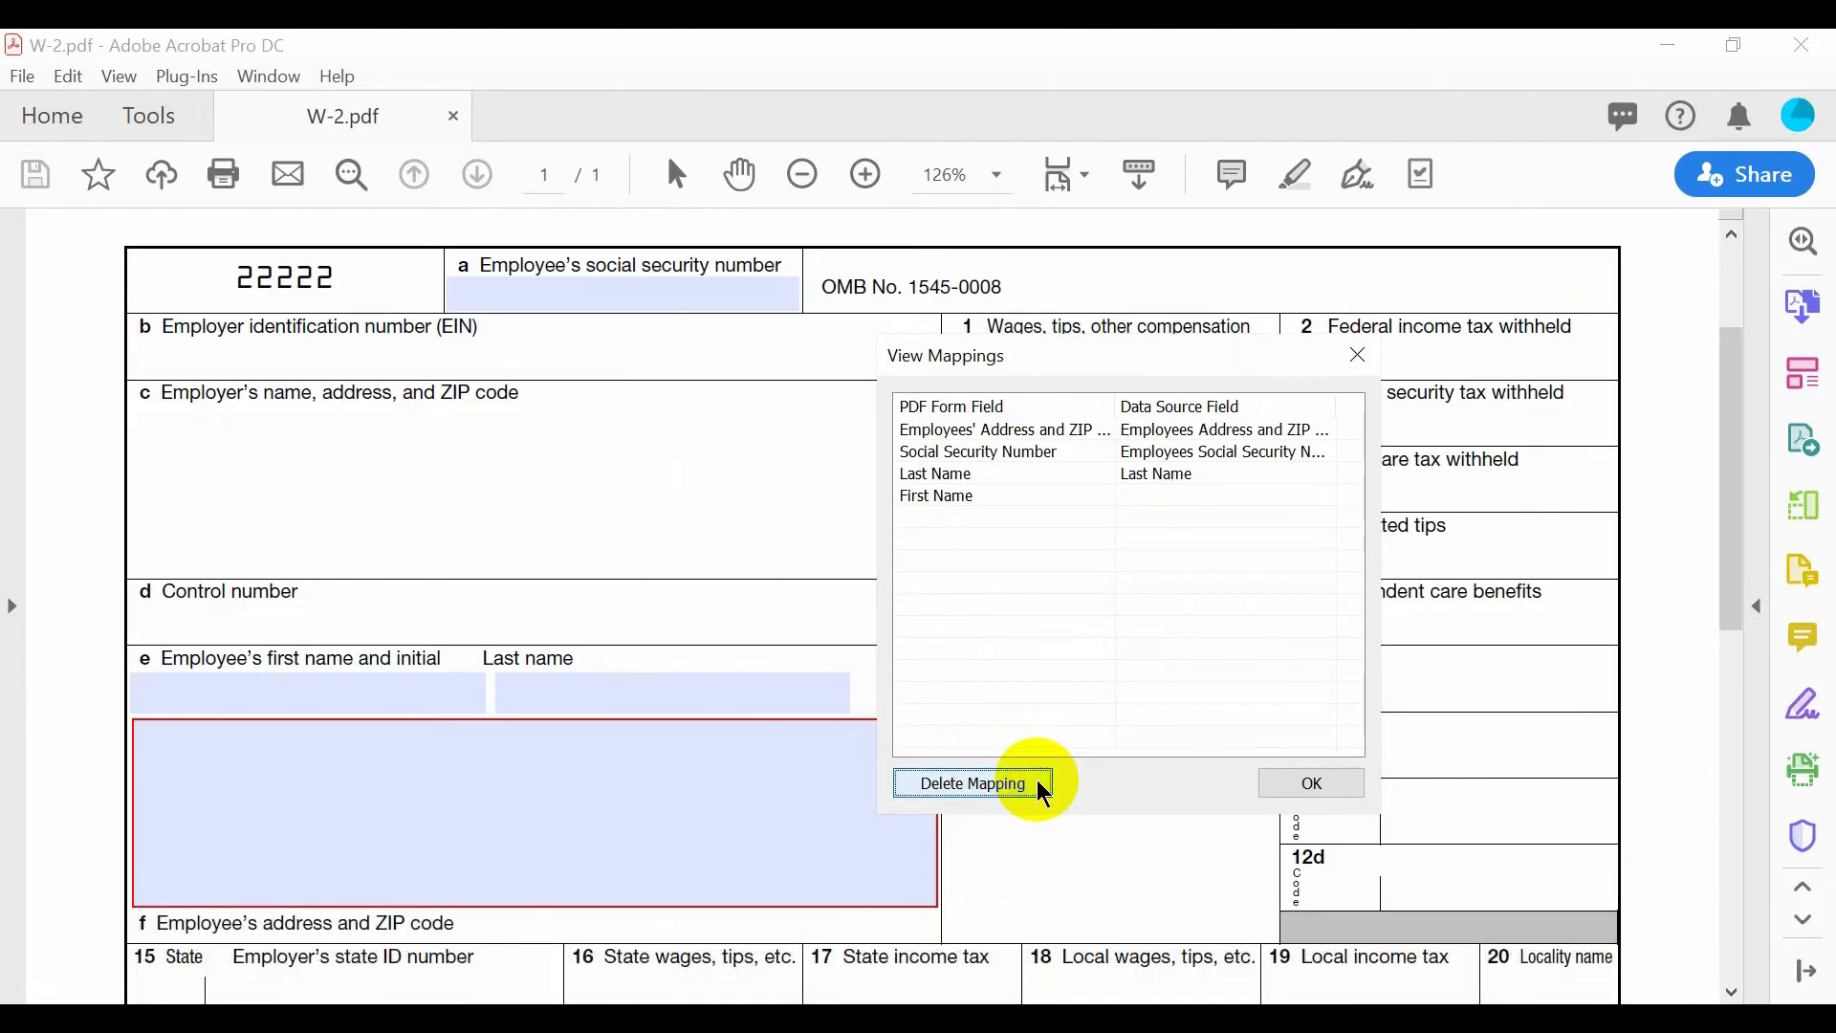
left_click(1312, 784)
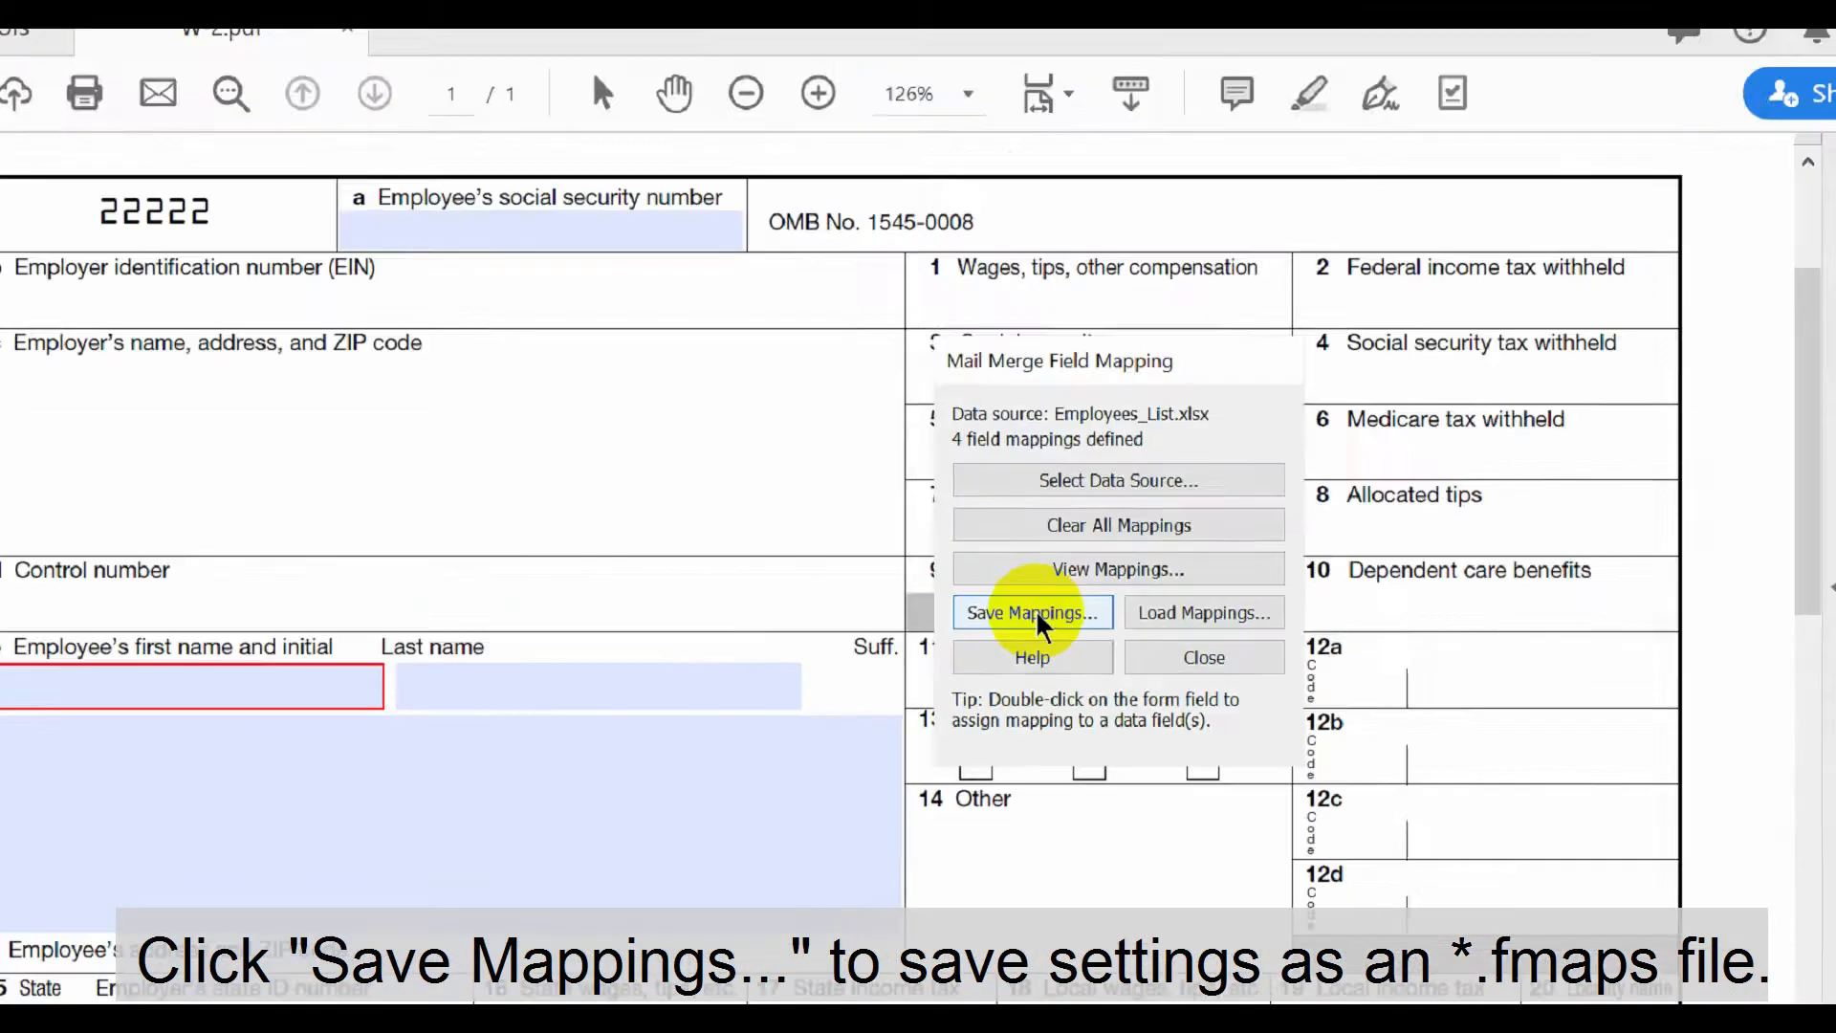
Step: Save the mappings in Documents as the .fmaps file "W2 Mail Merge Field Mappings" and close the field mapping dialog
left_click(1053, 629)
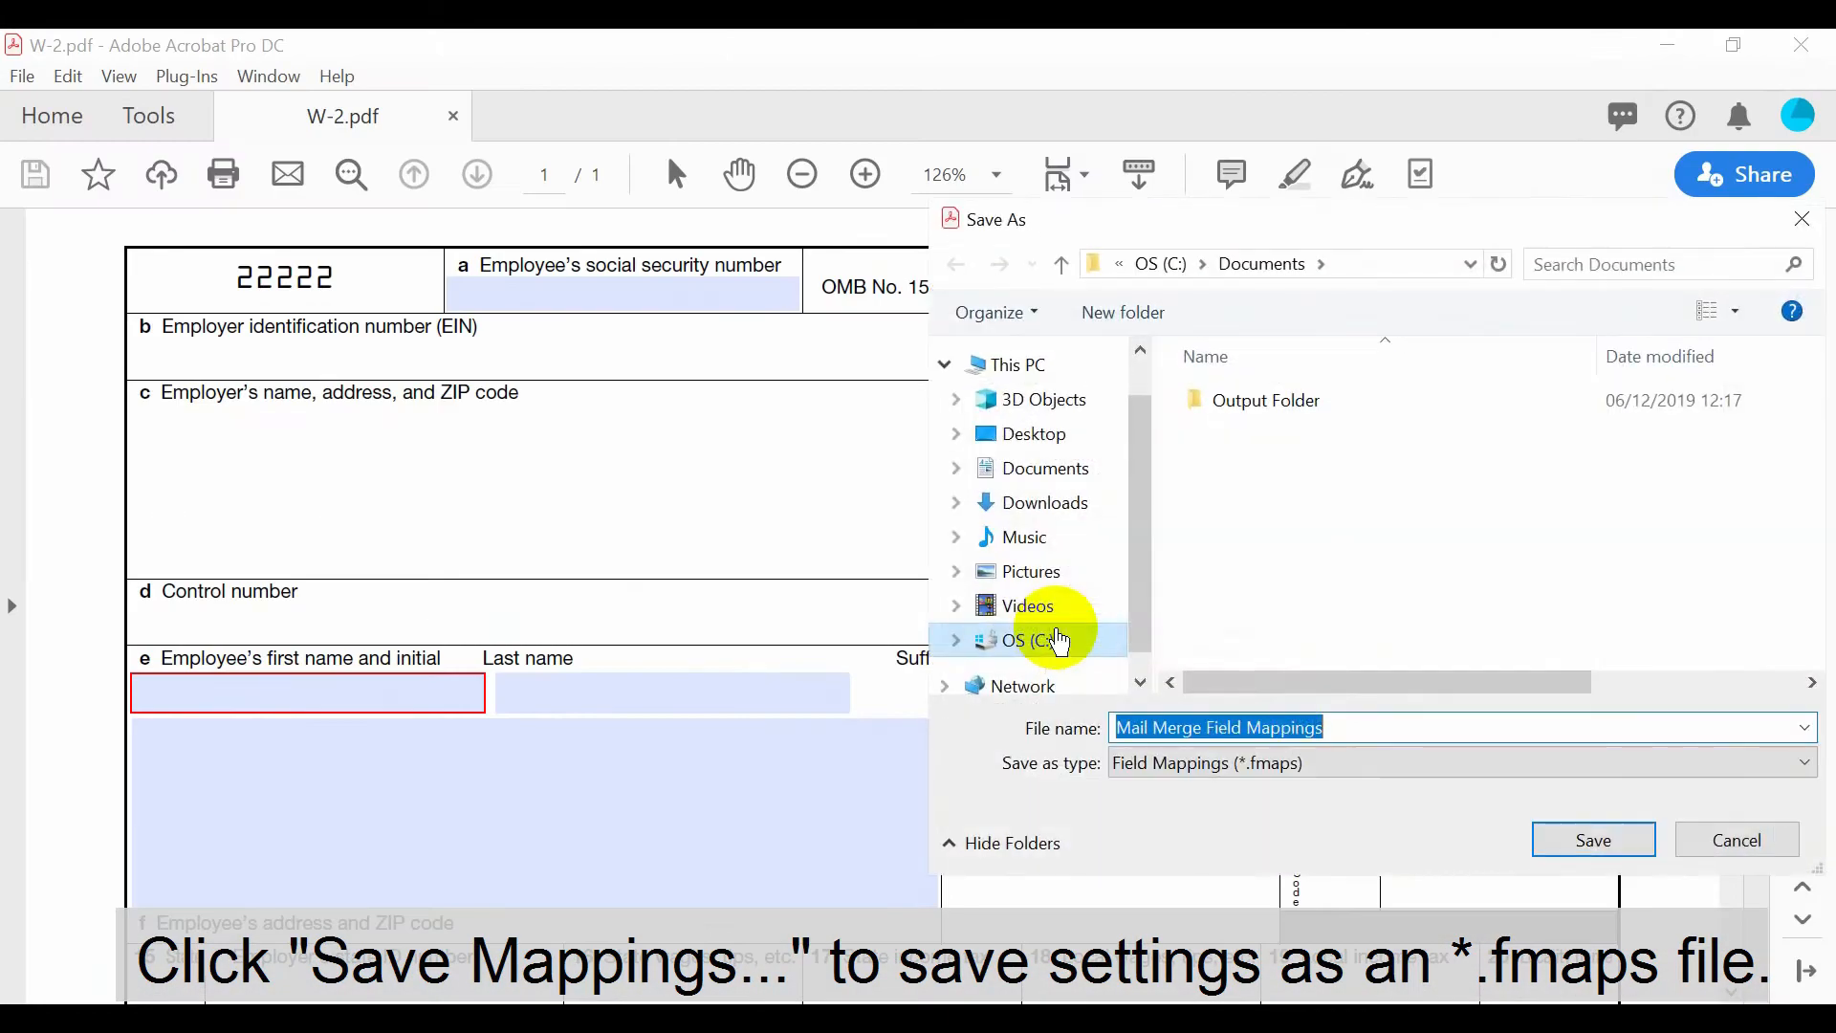
left_click(1125, 728)
type("W2")
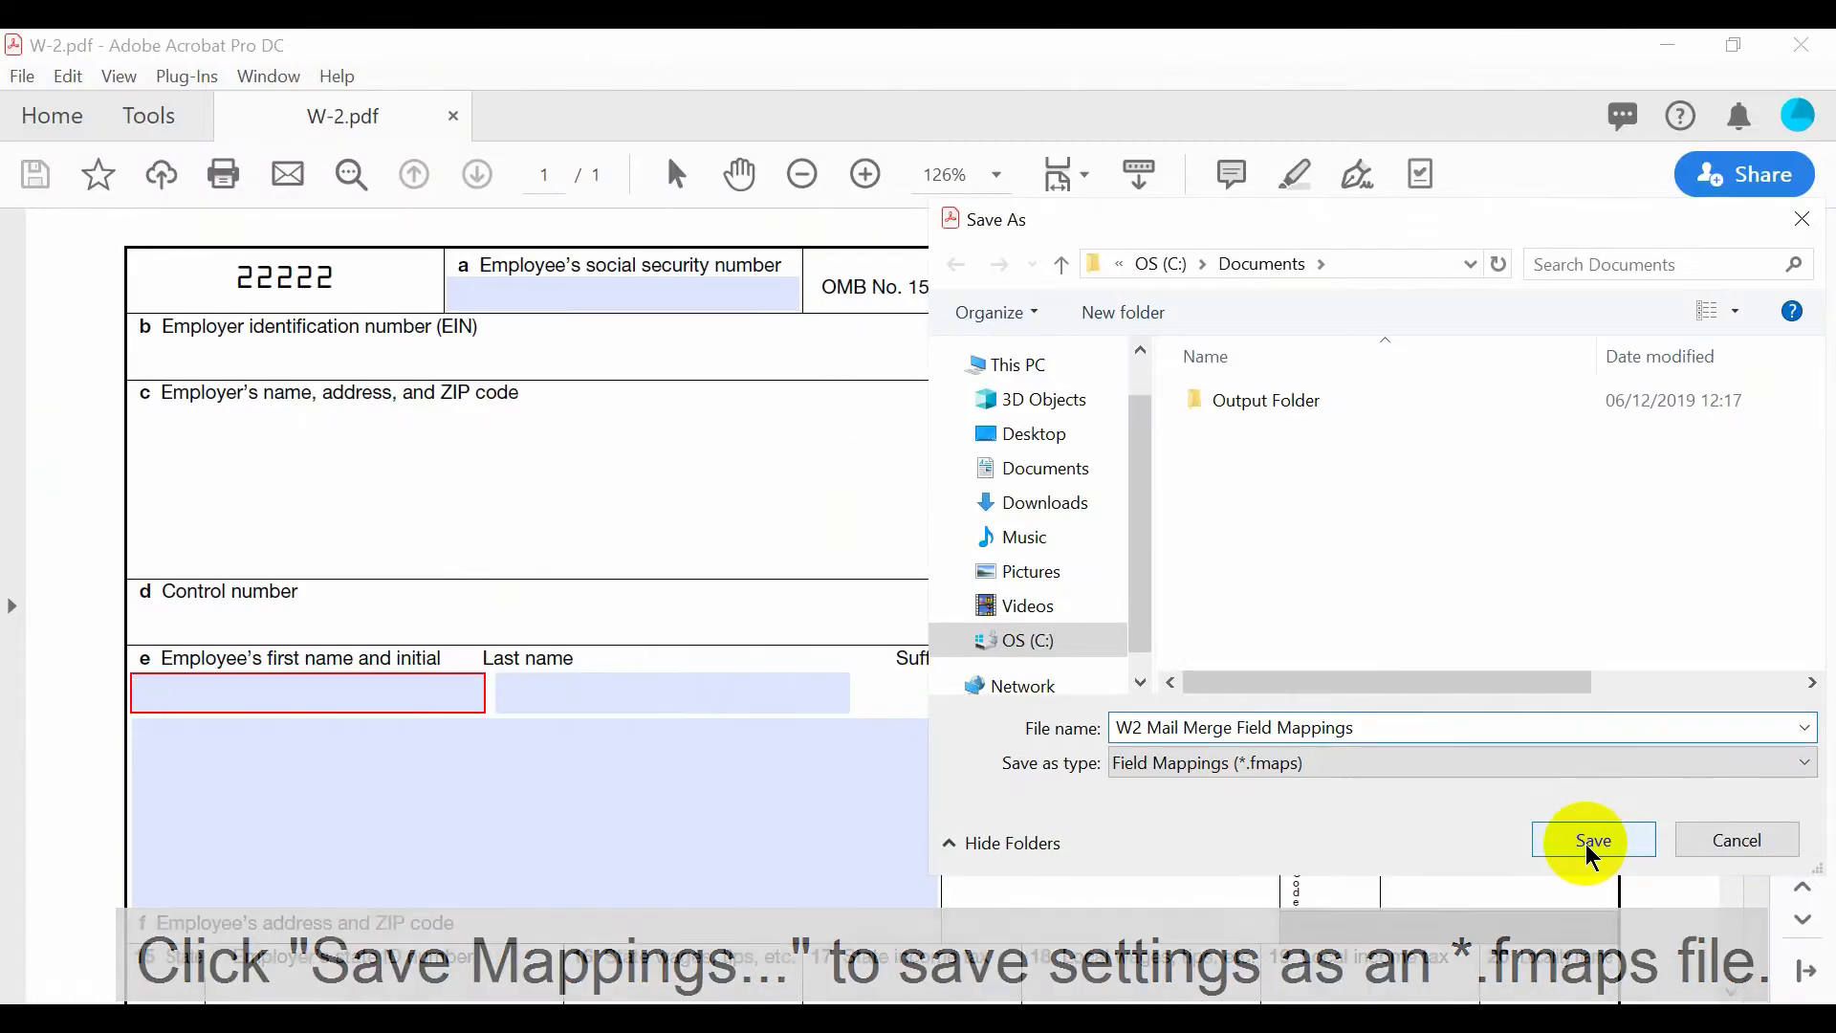
left_click(1791, 744)
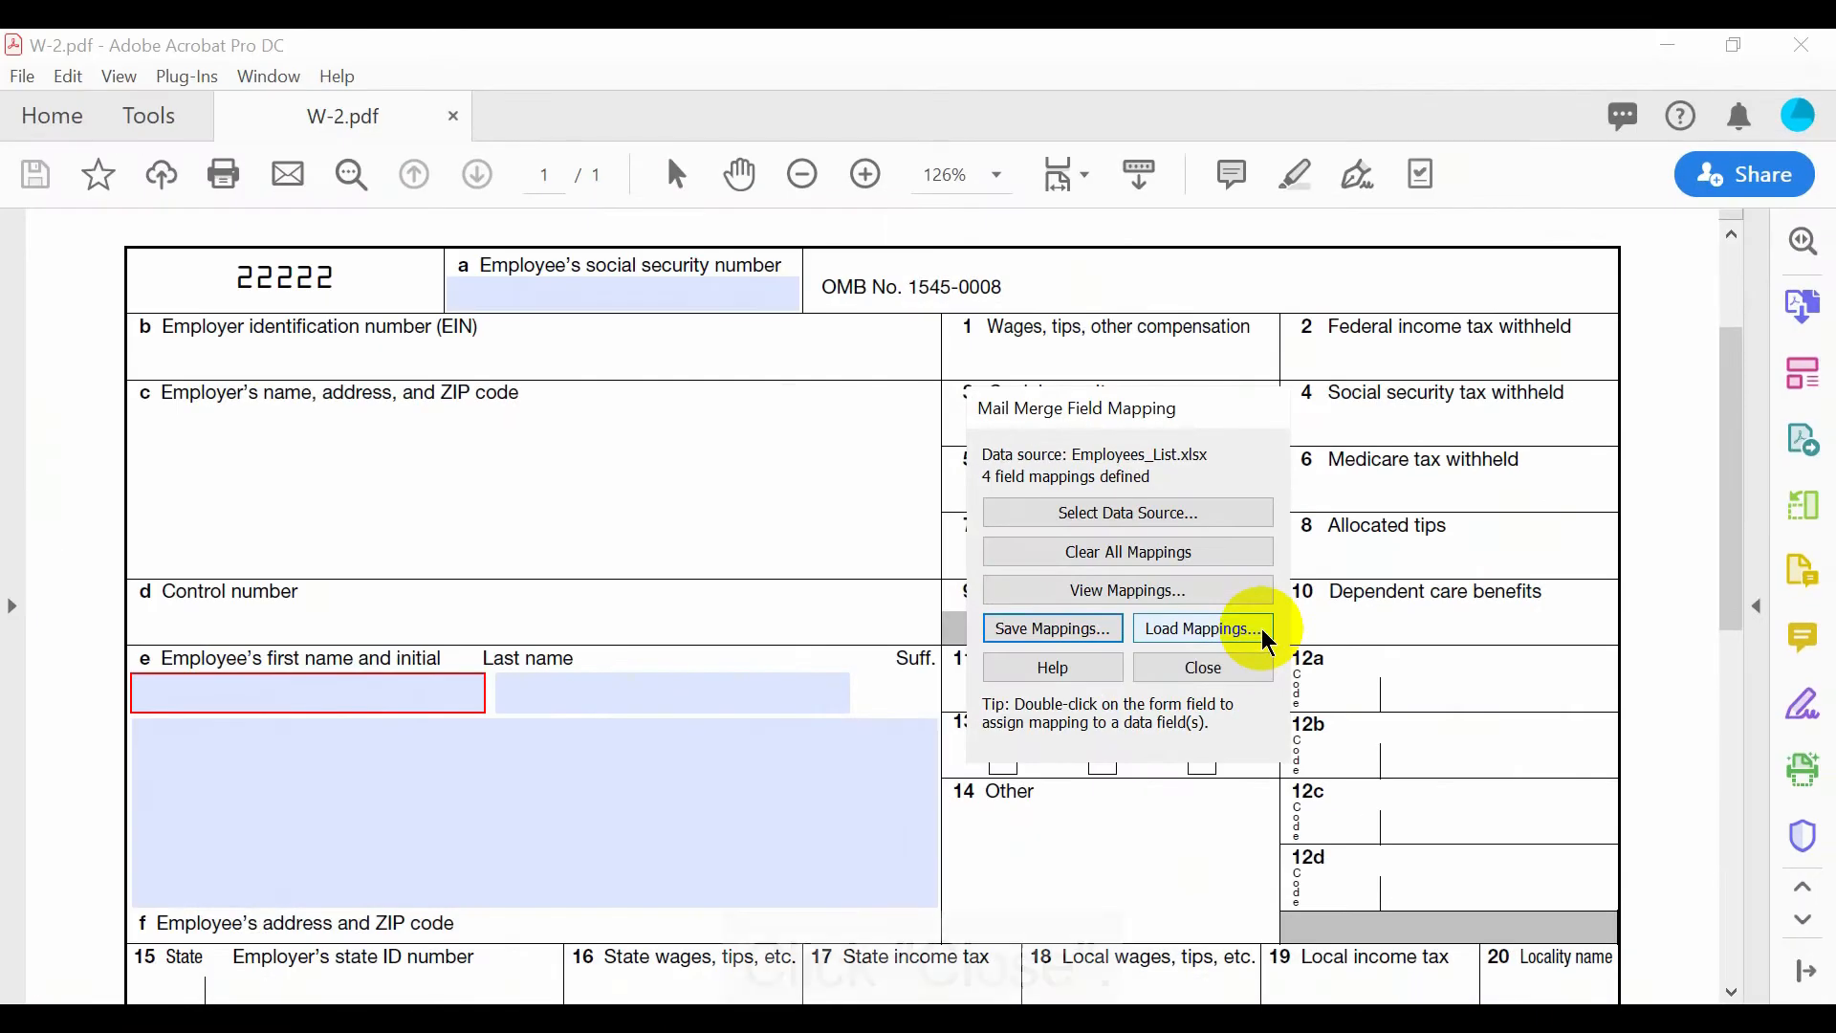
left_click(1242, 660)
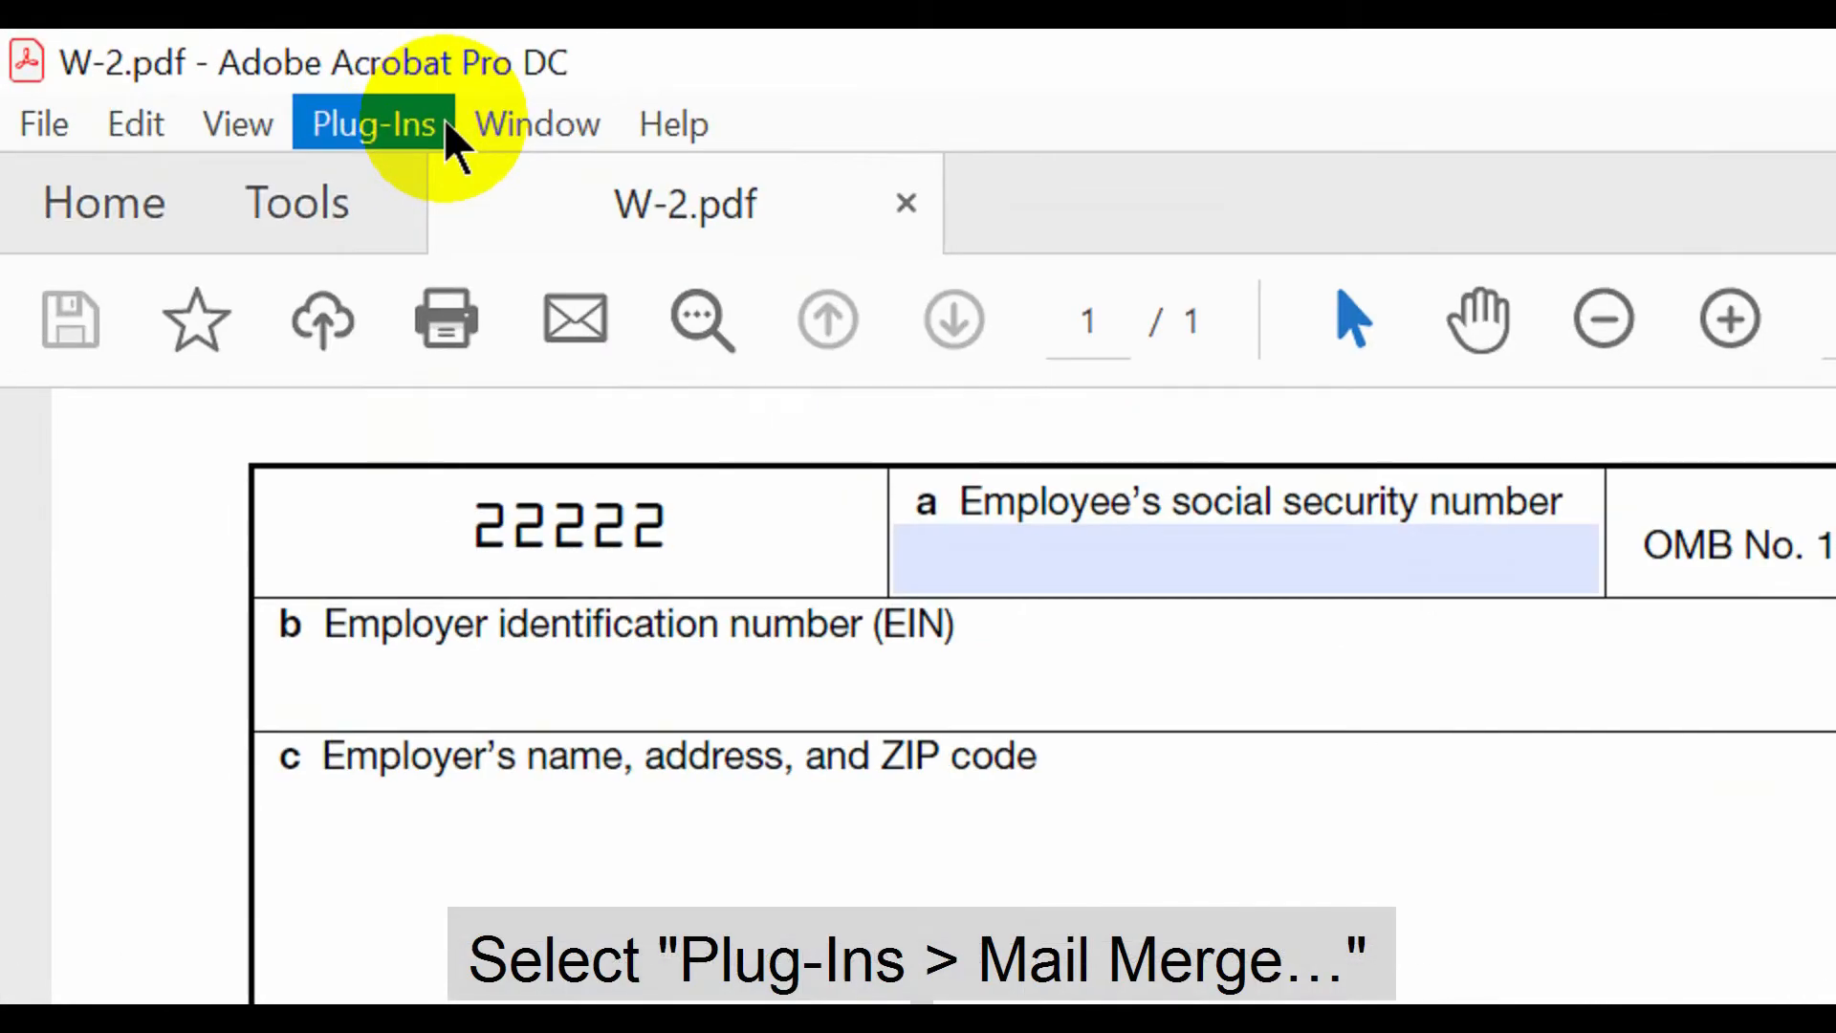
Step: Start a mail merge for the W-2 form and open its settings for editing
left_click(224, 82)
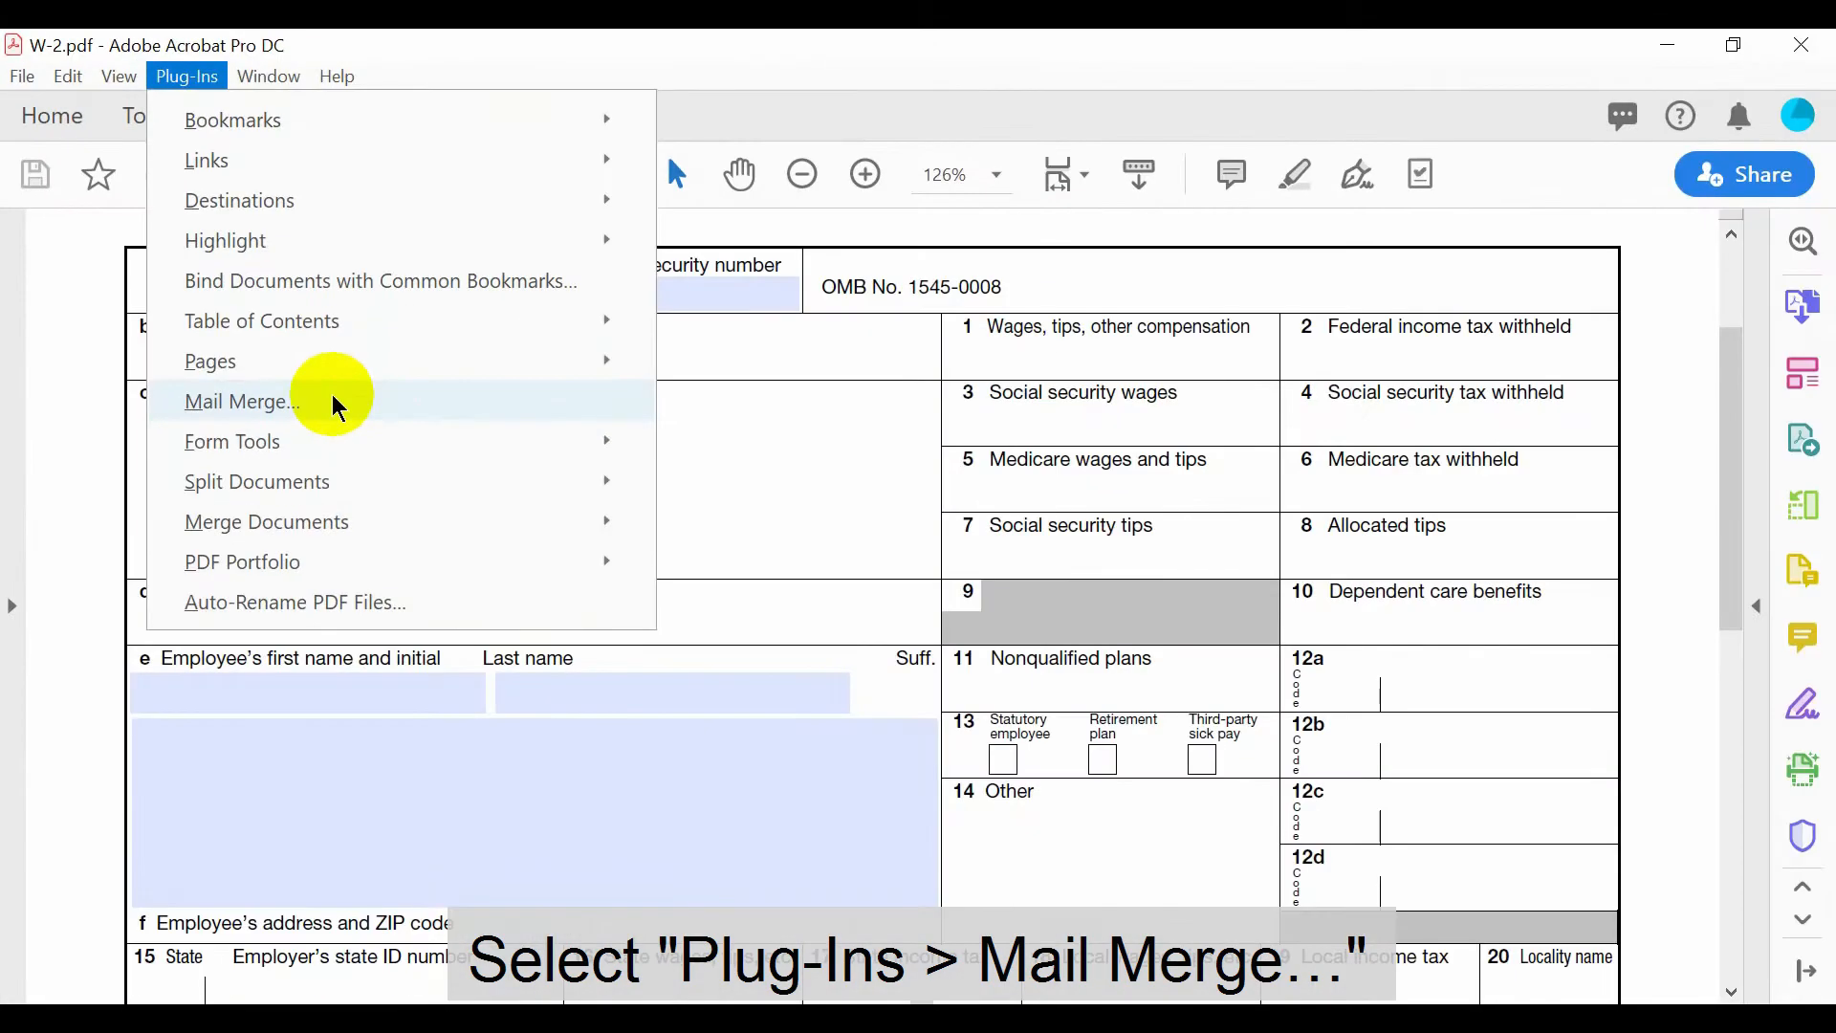
left_click(664, 771)
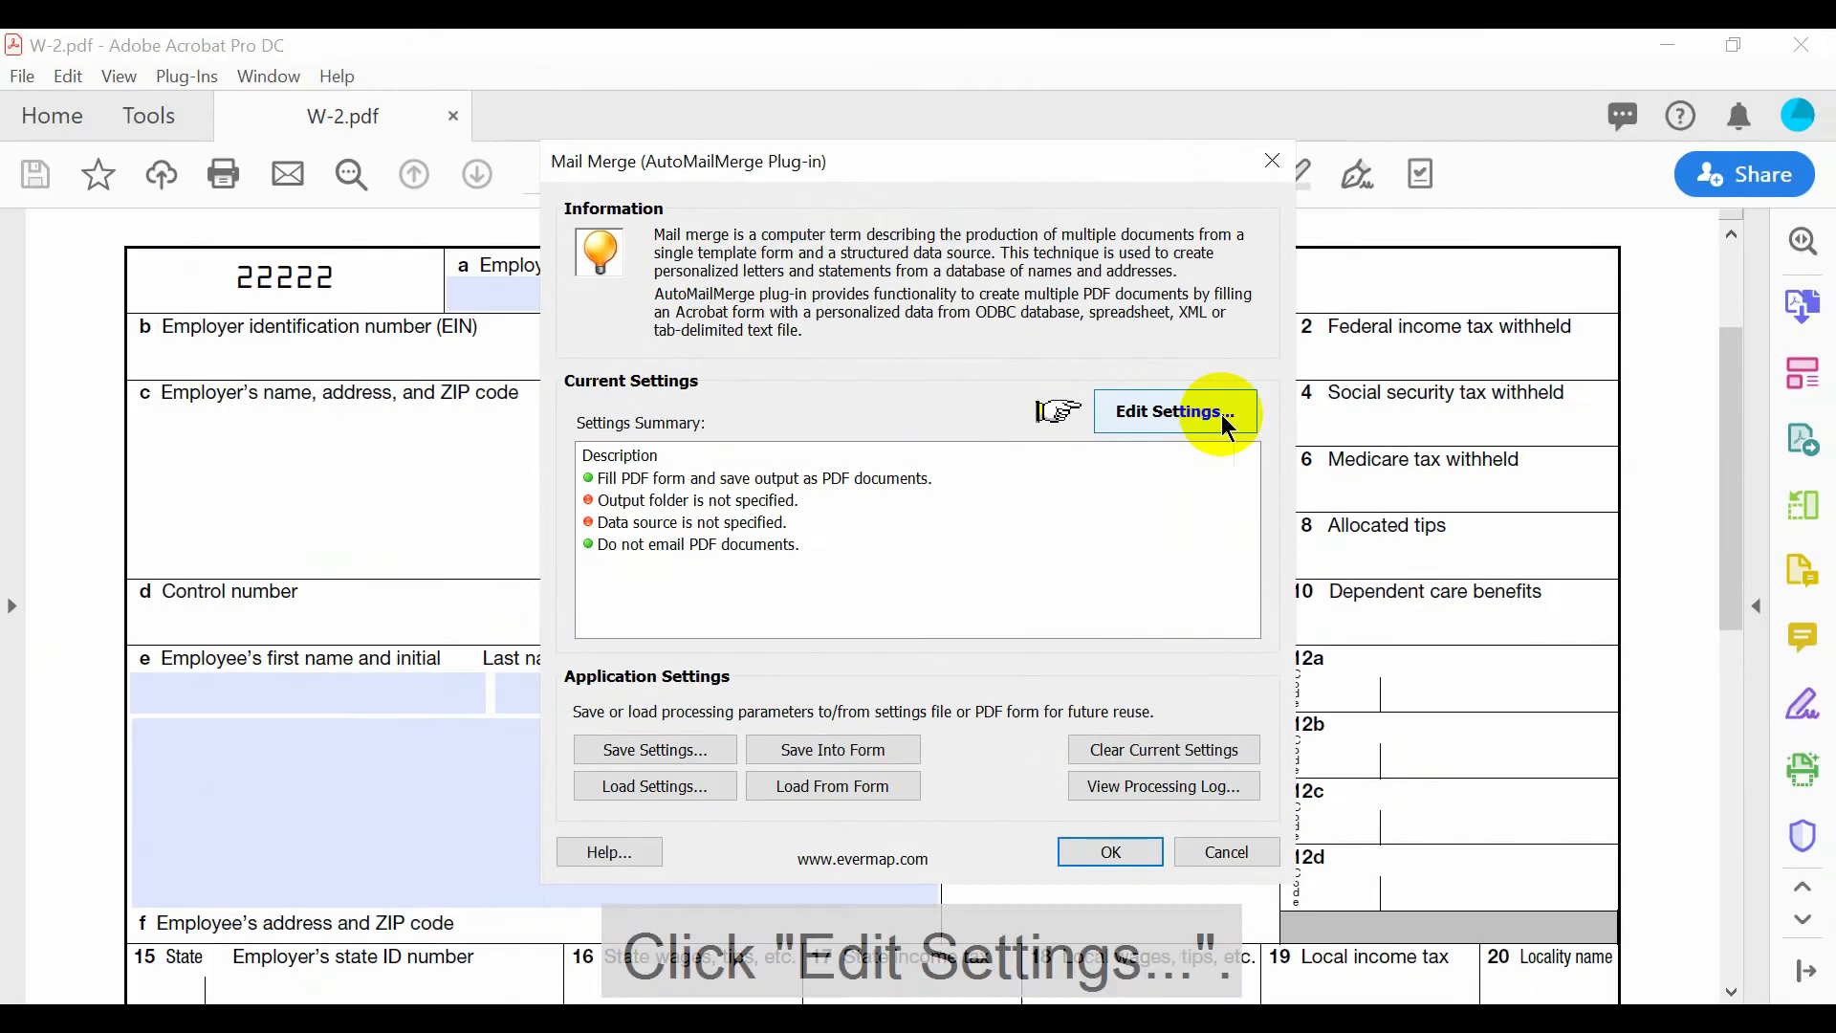
left_click(921, 524)
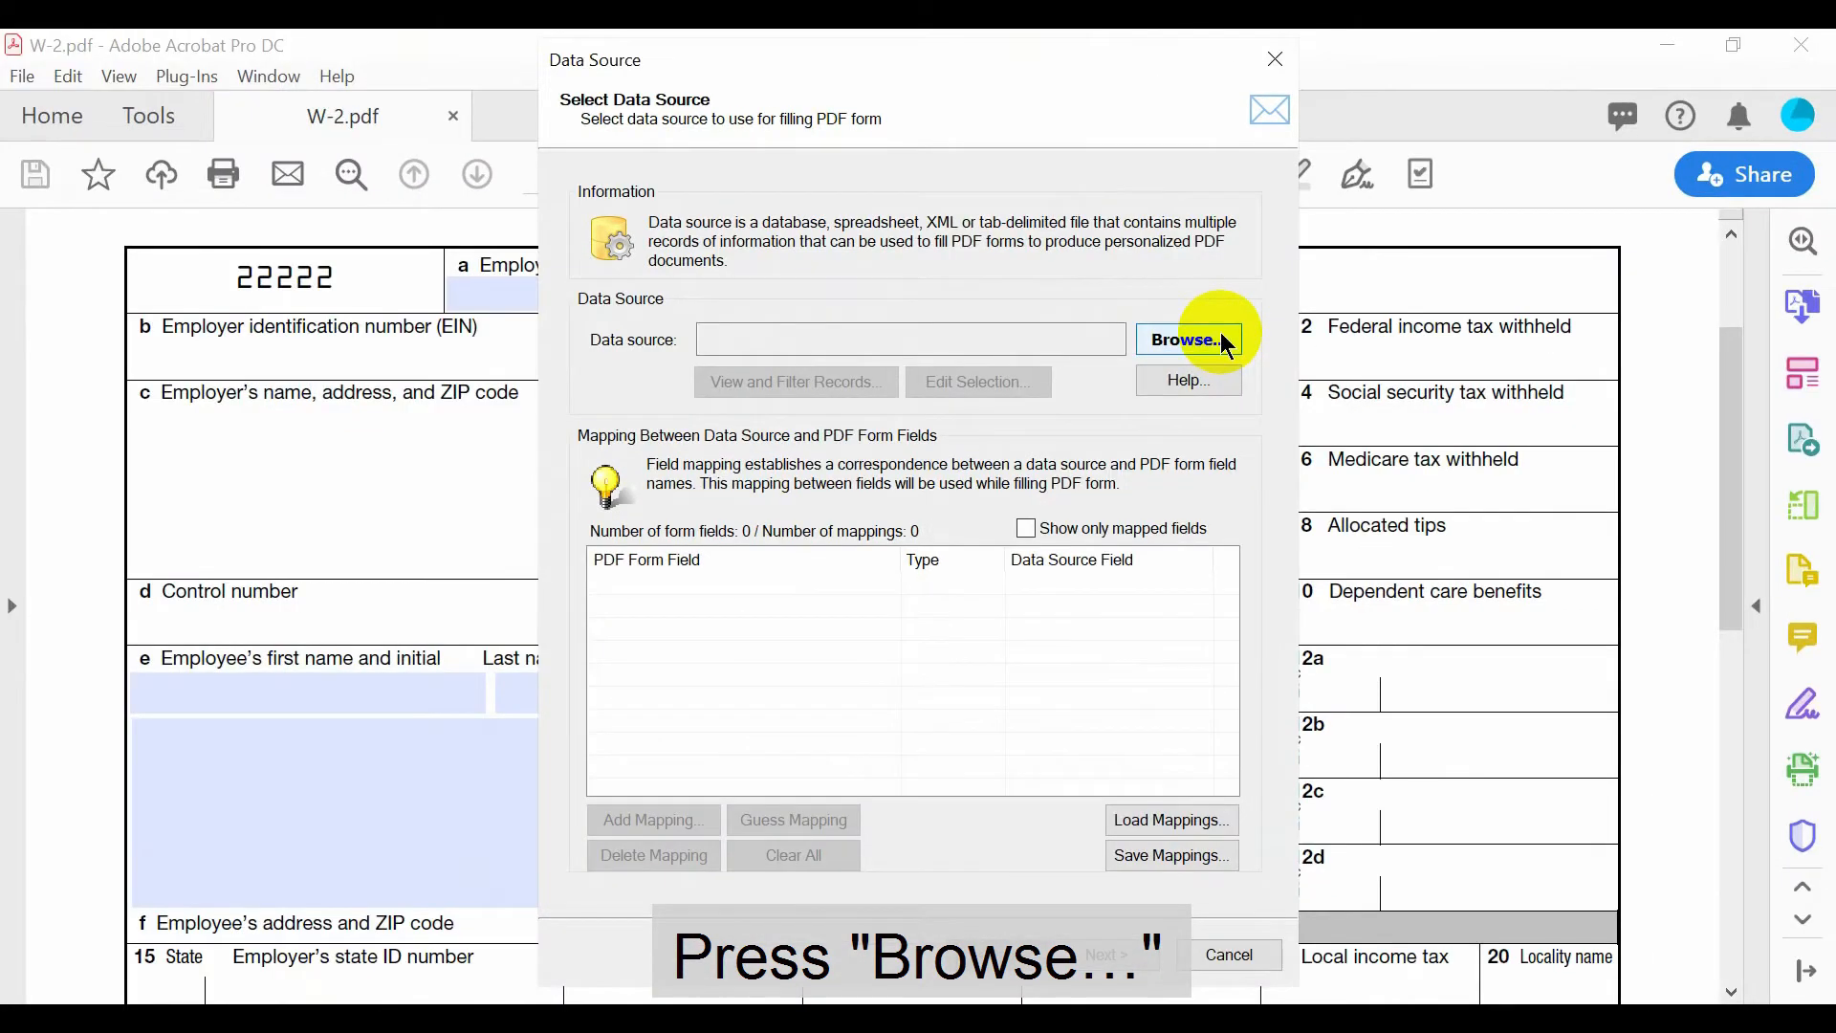
Step: Use the Microsoft Excel worksheet Employees_List from the Documents folder as the mail merge data source
left_click(920, 522)
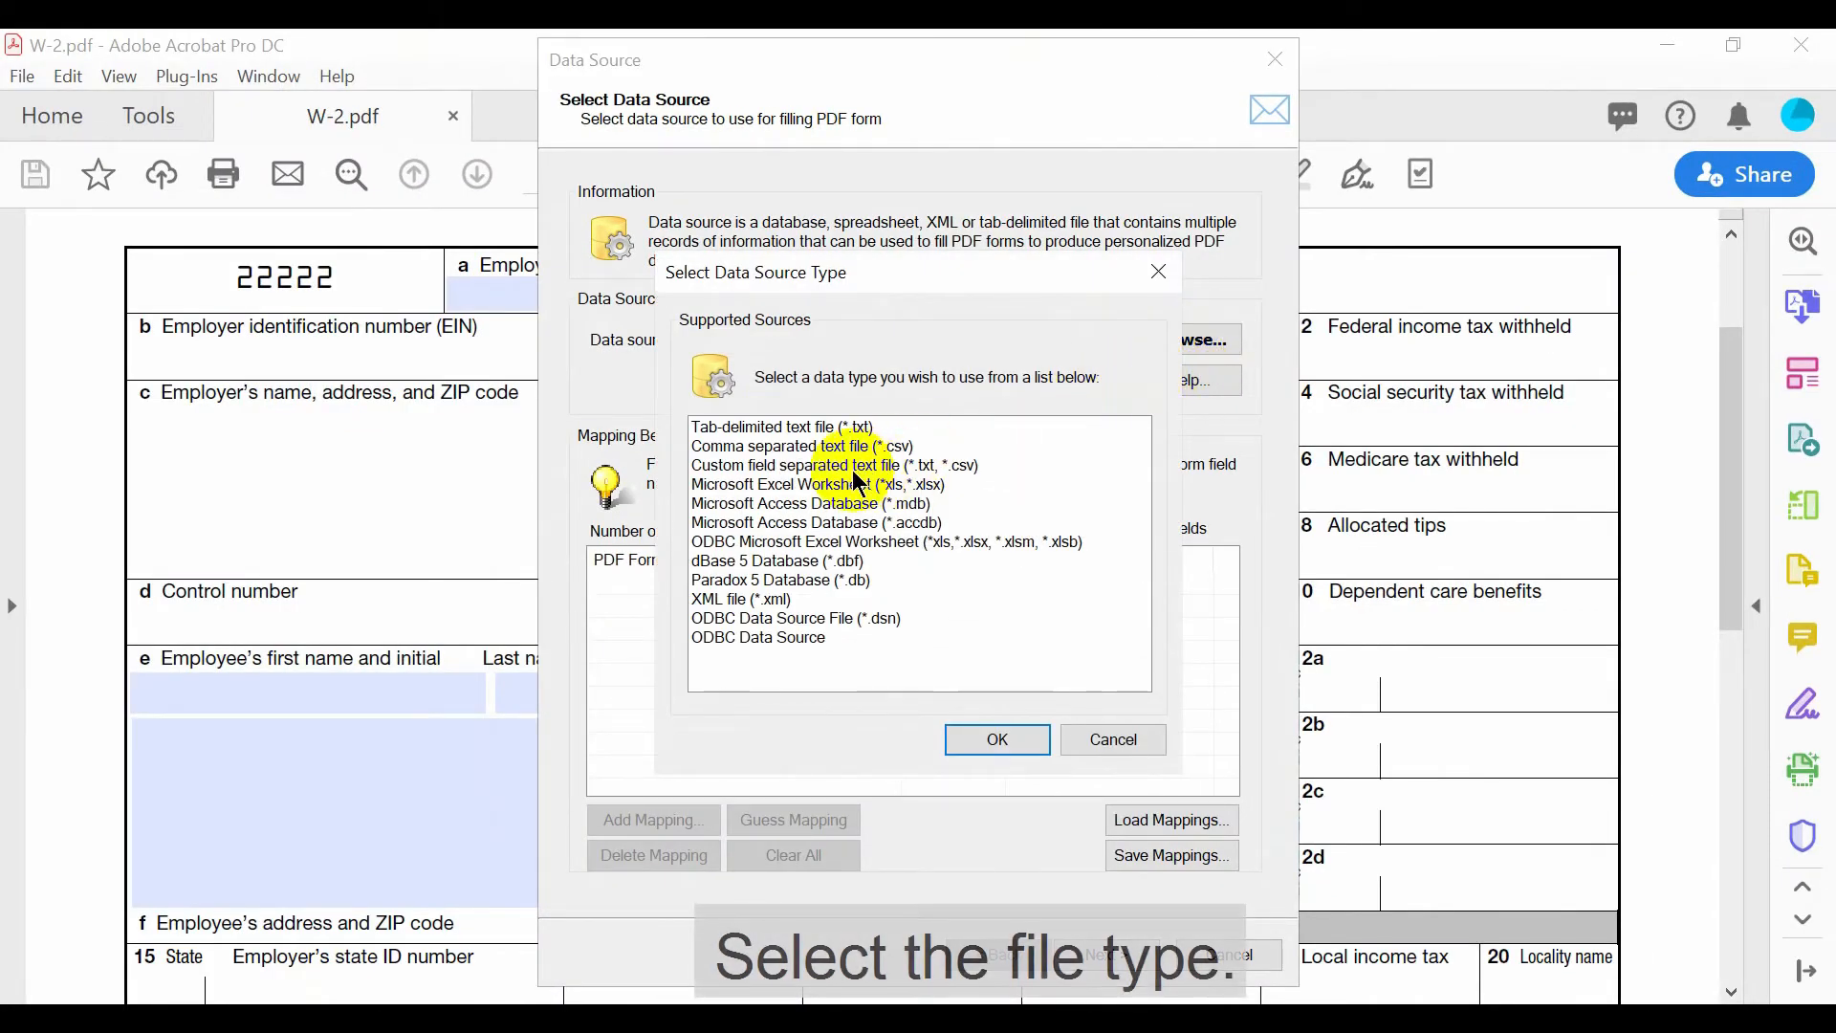
left_click(847, 484)
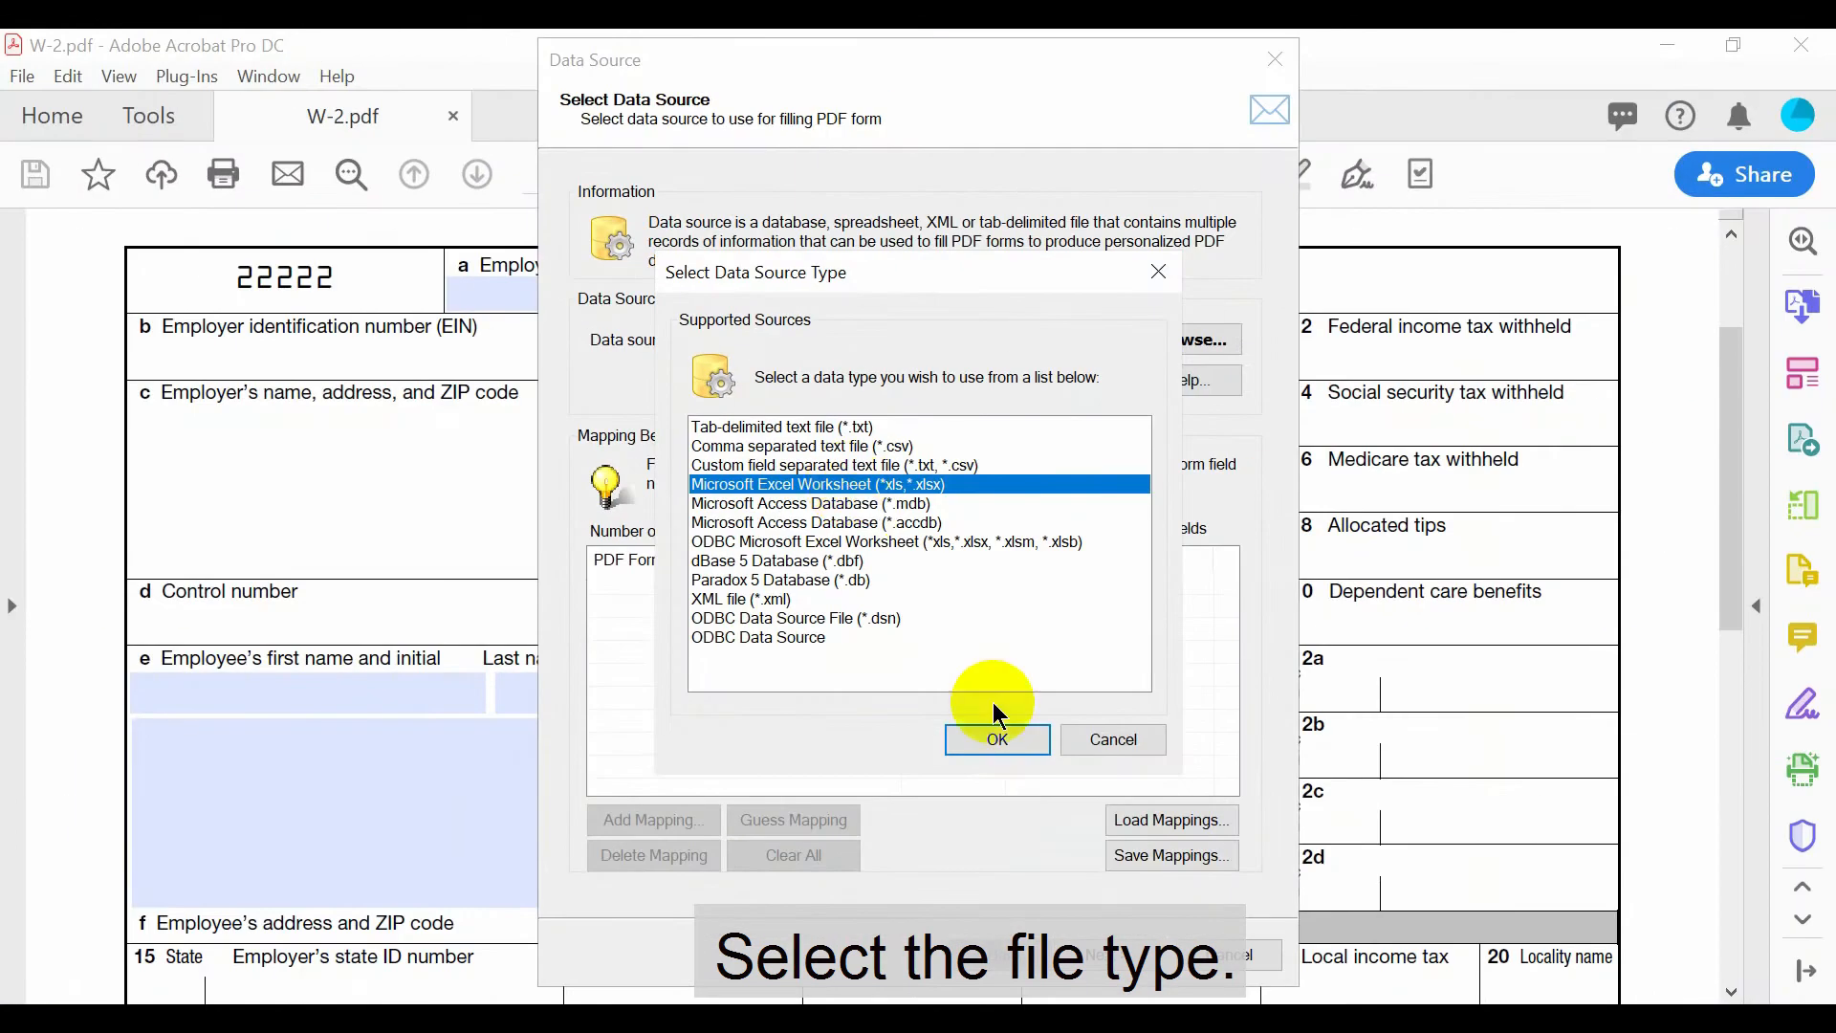
left_click(995, 732)
left_click(954, 313)
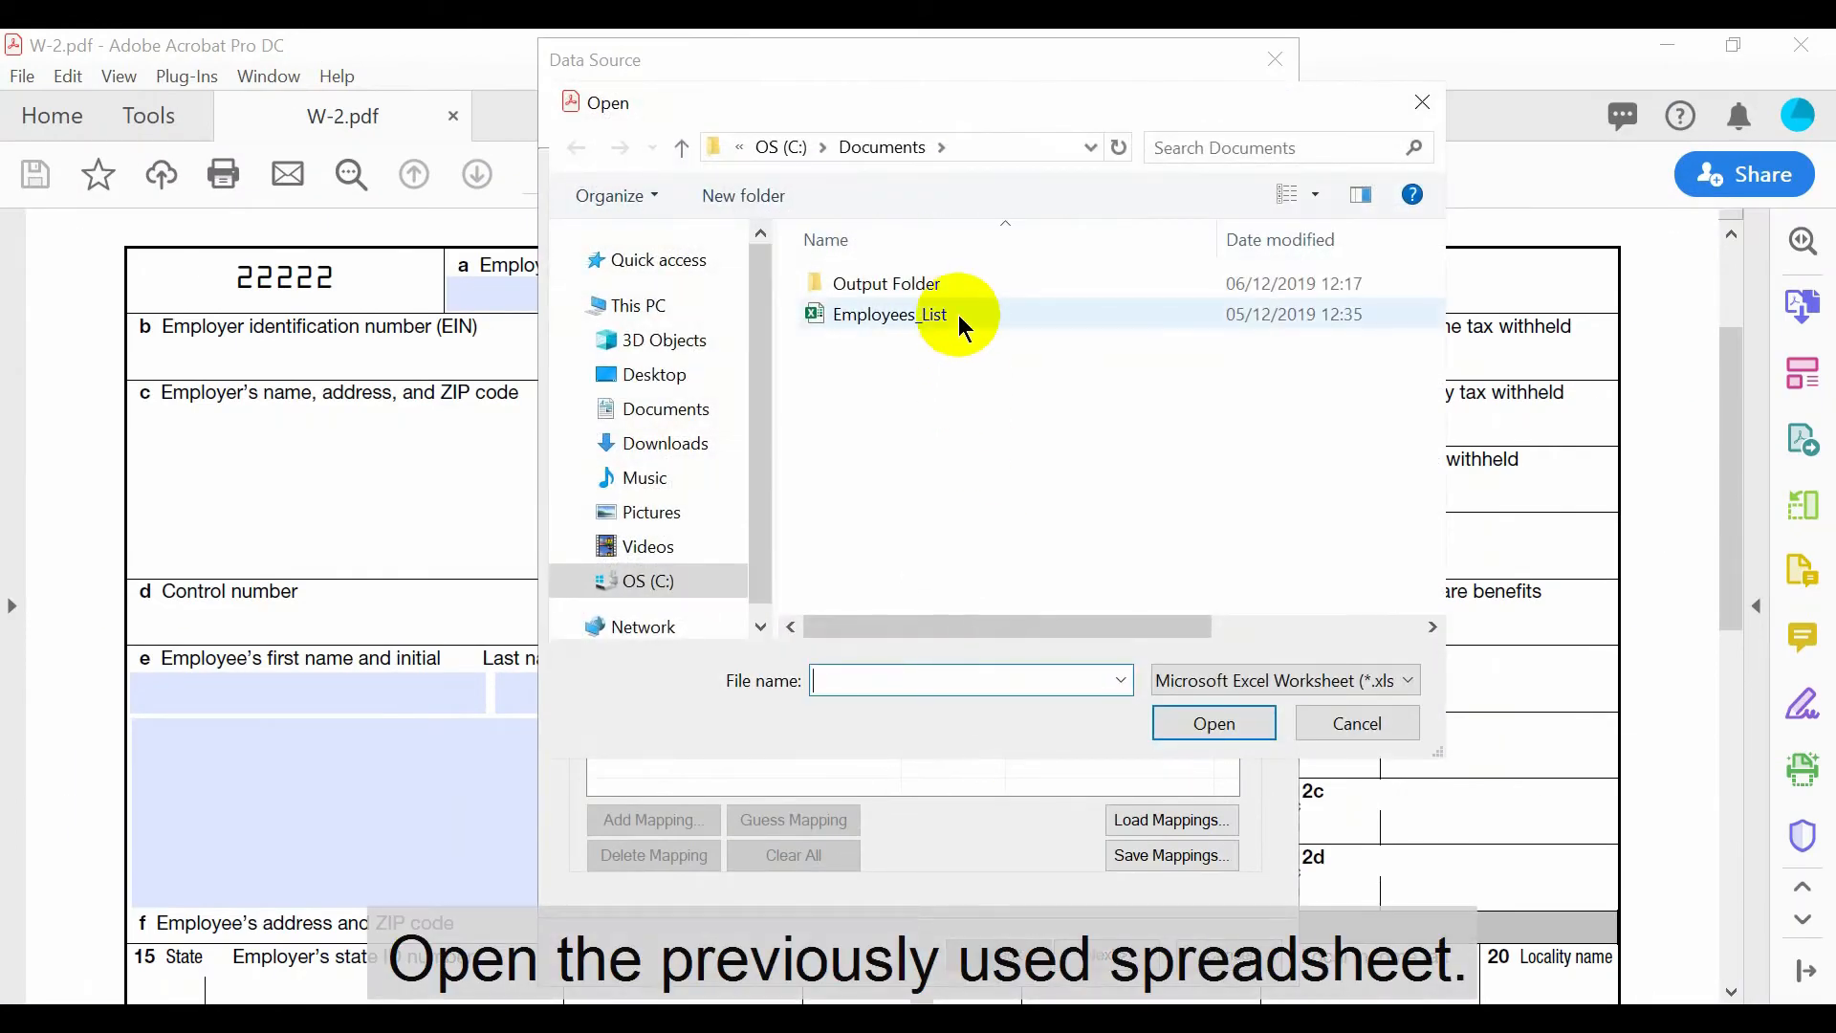
left_click(1192, 727)
left_click(1014, 699)
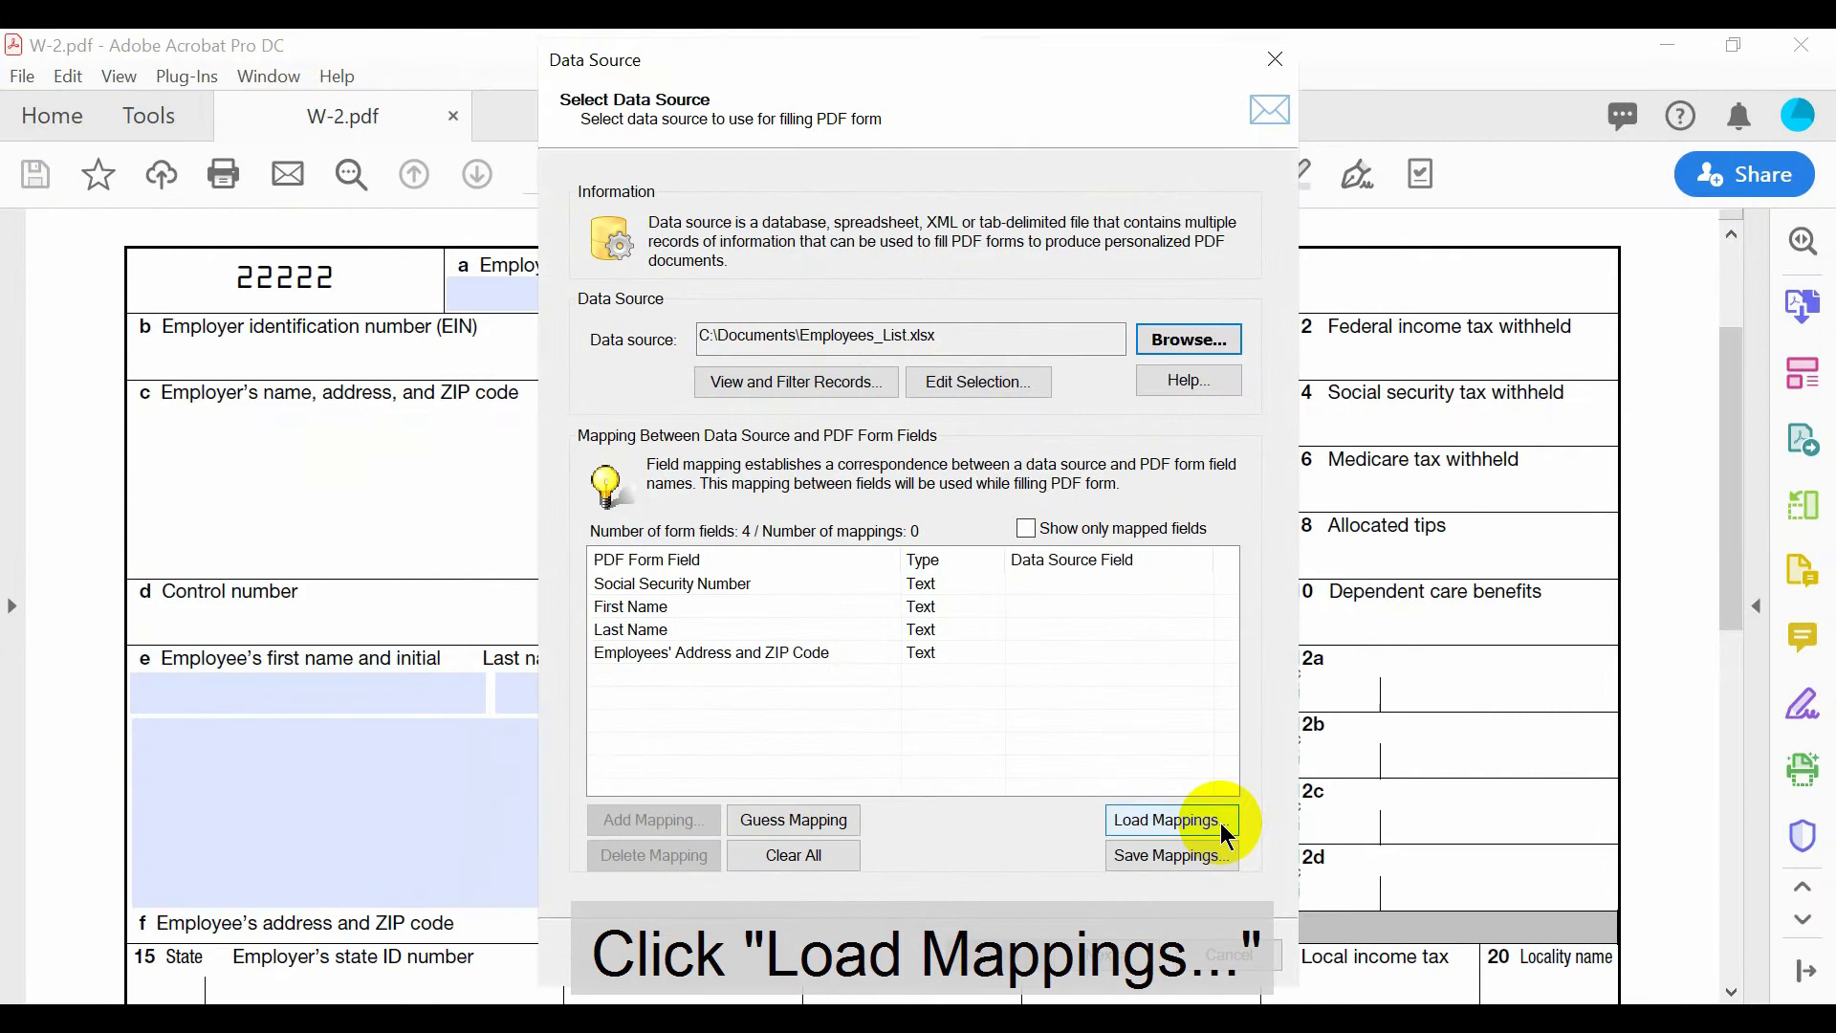
Step: Load the field mappings from "W2 Mail Merge Field Mappings.fmaps" and proceed to the field options
left_click(918, 641)
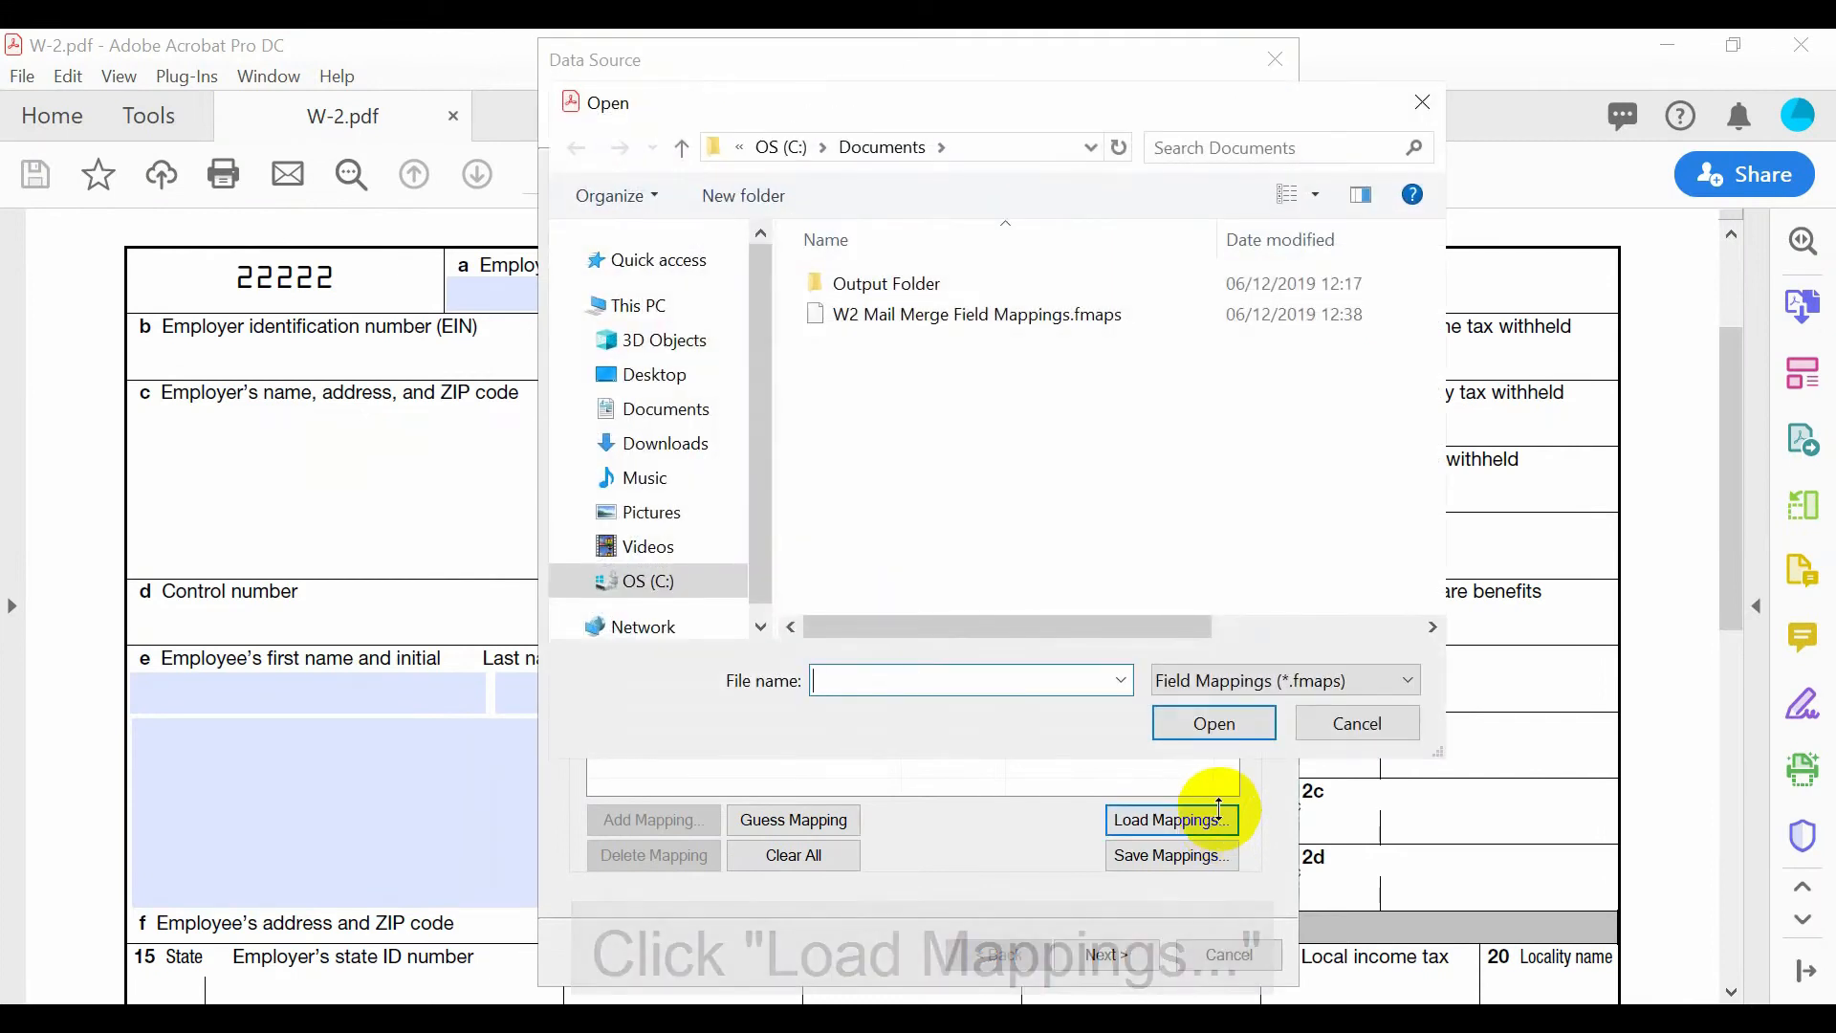
left_click(1136, 317)
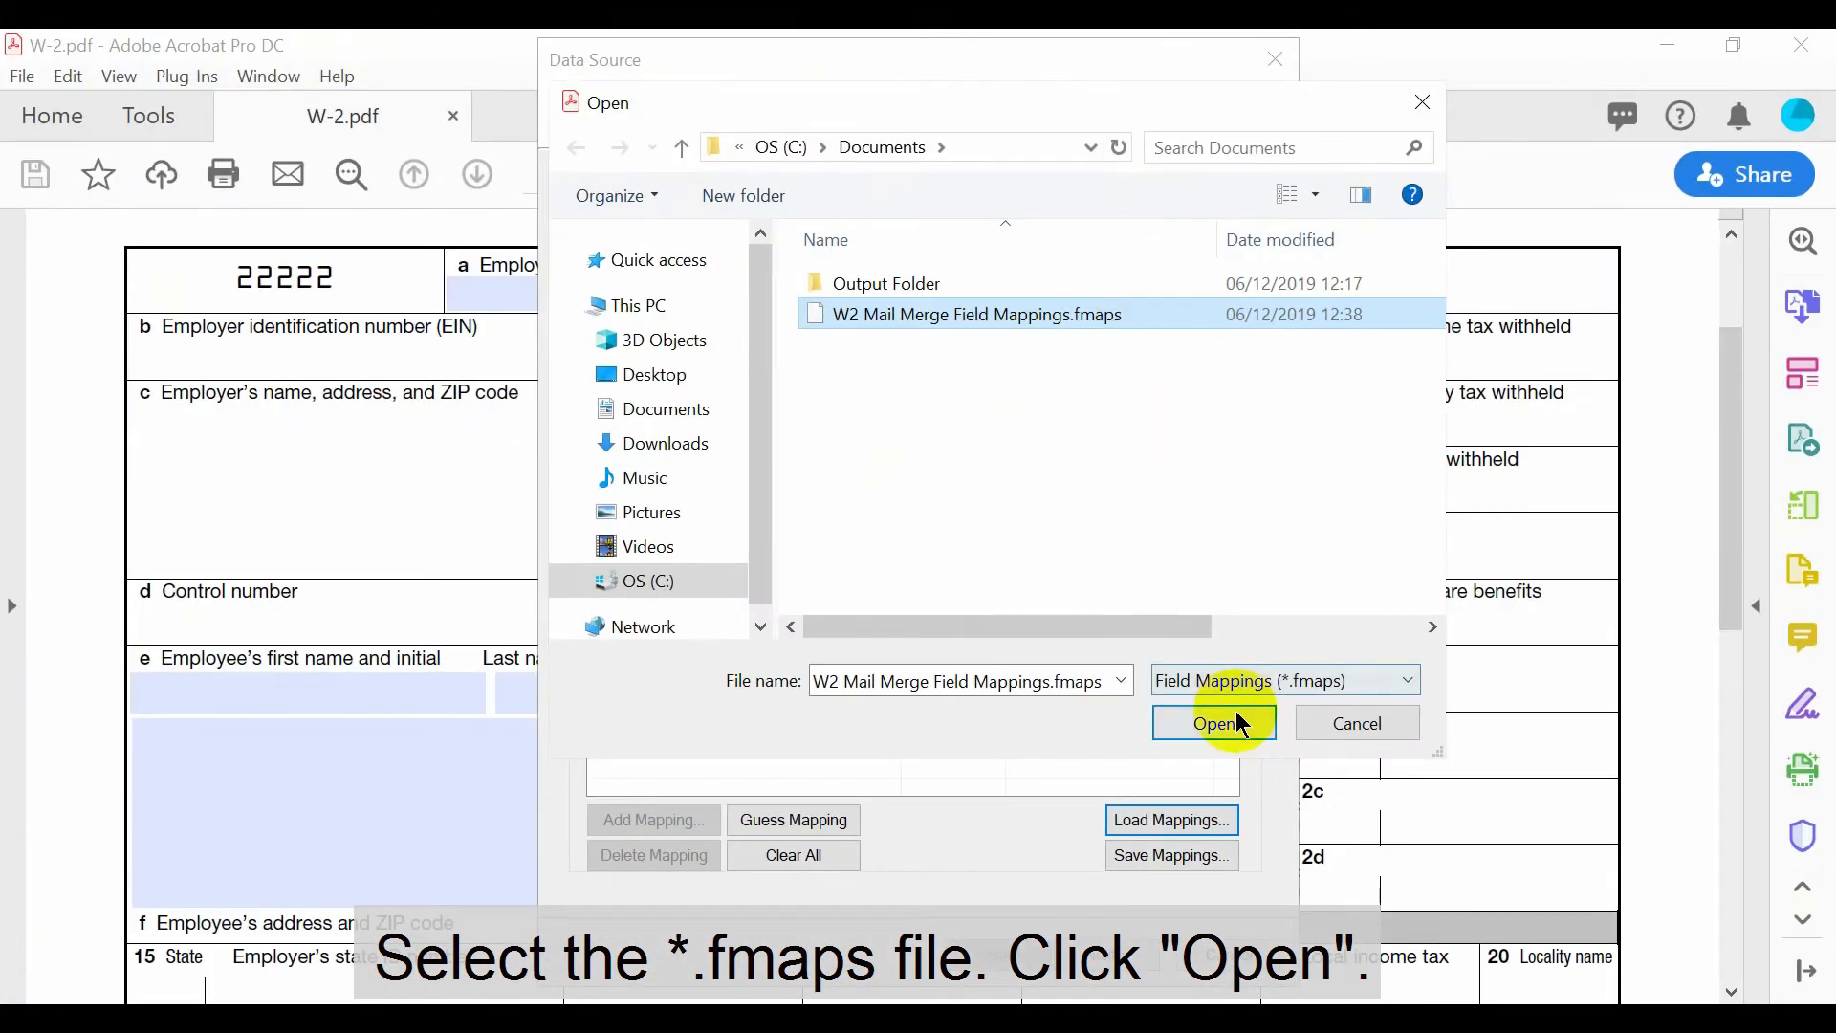
left_click(1235, 719)
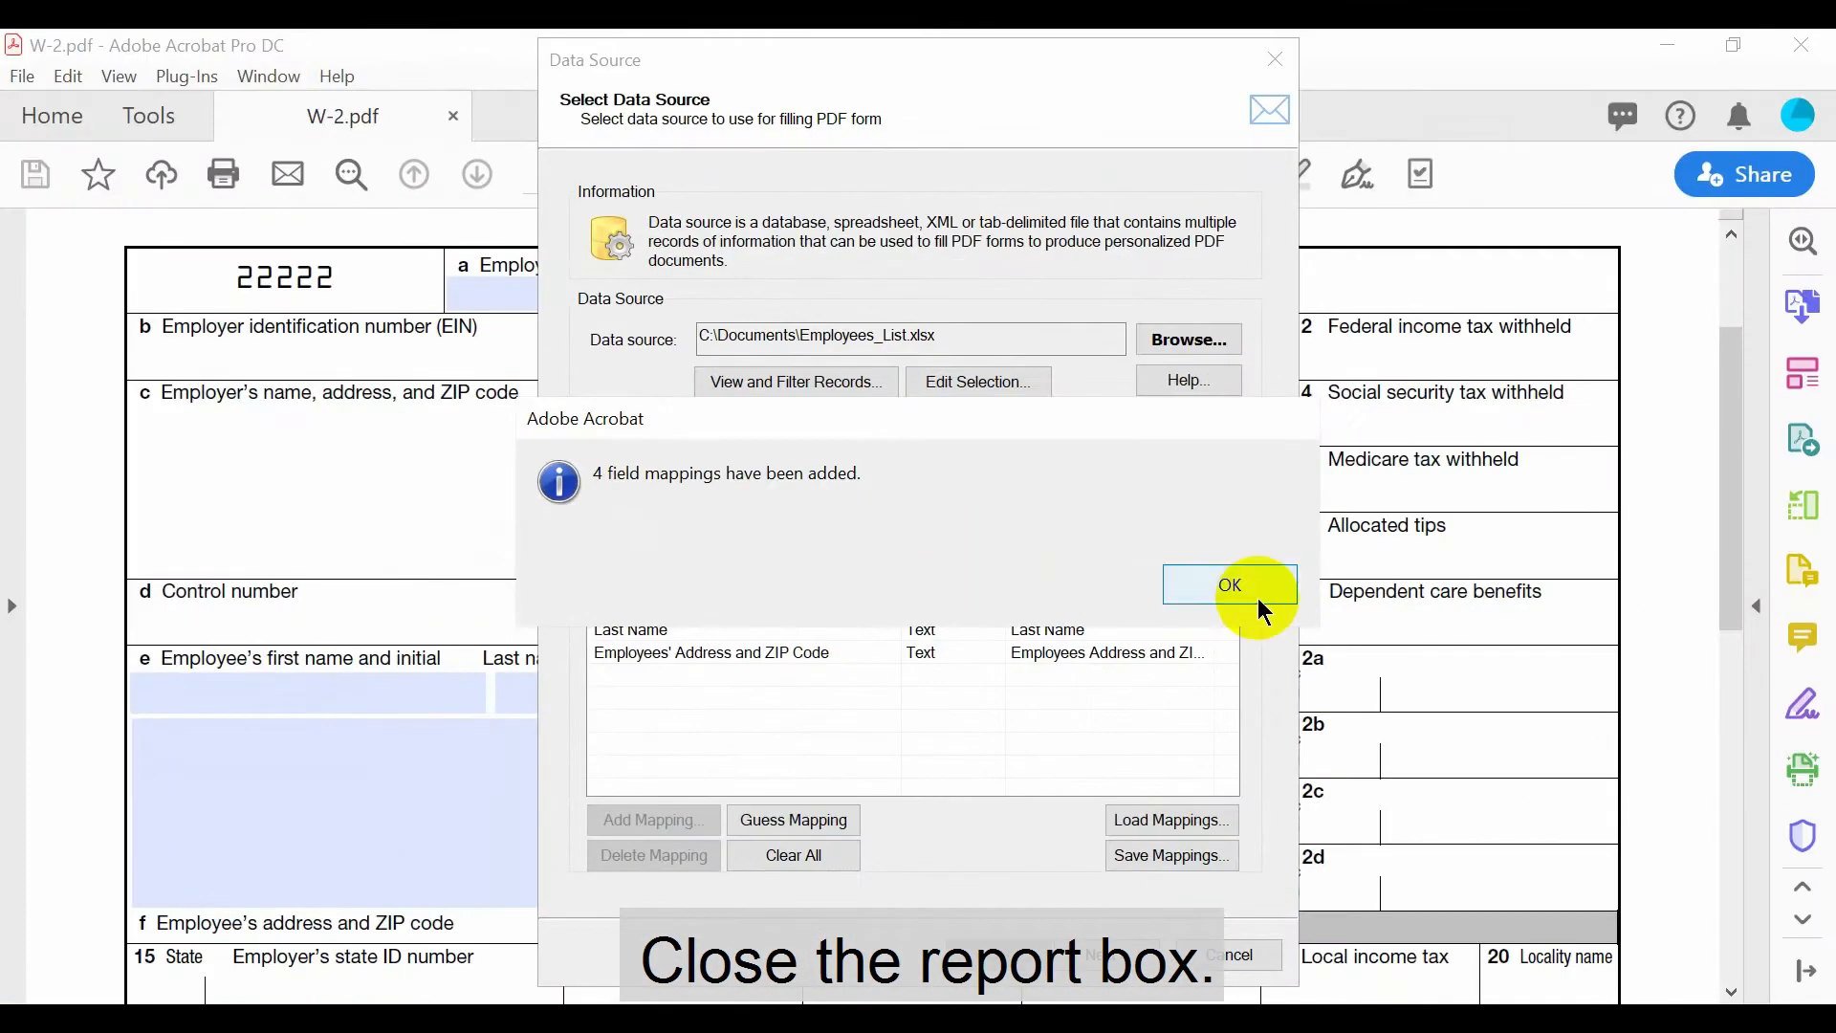
left_click(1483, 602)
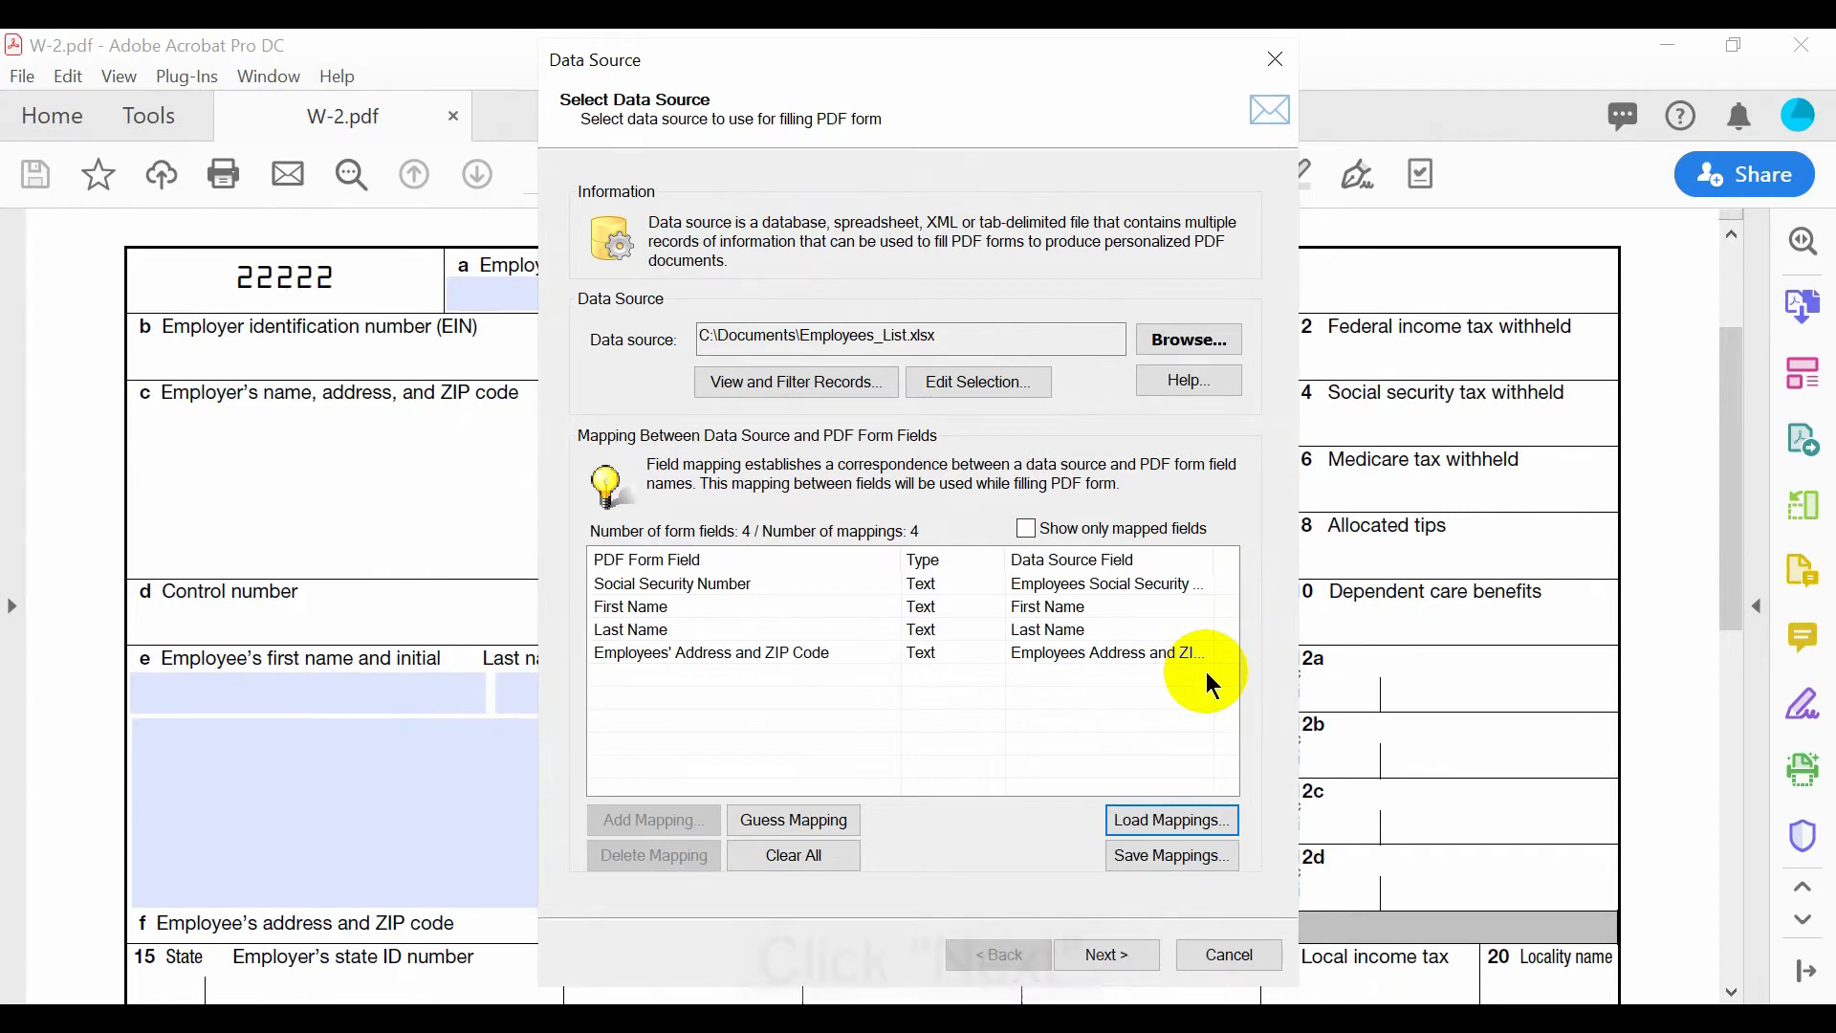
left_click(1127, 959)
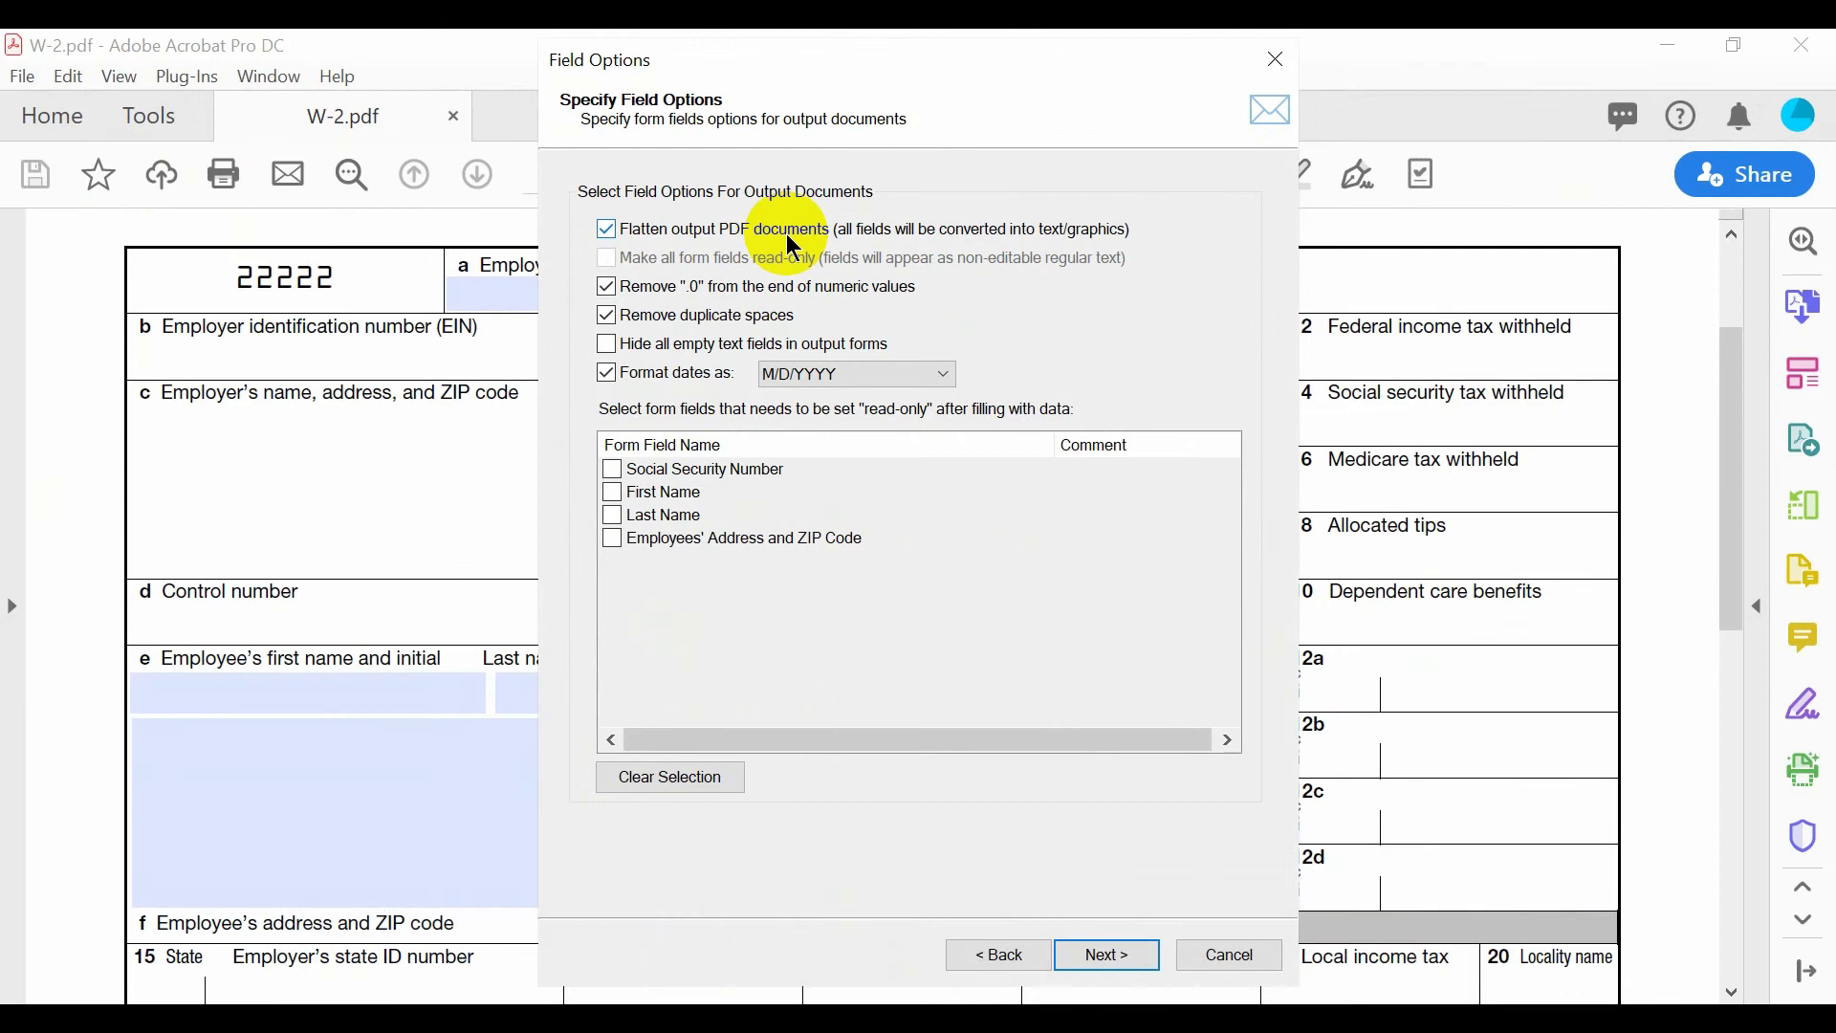
Step: Accept the field options and set the output folder to Output Folder inside Documents on drive C
left_click(1119, 956)
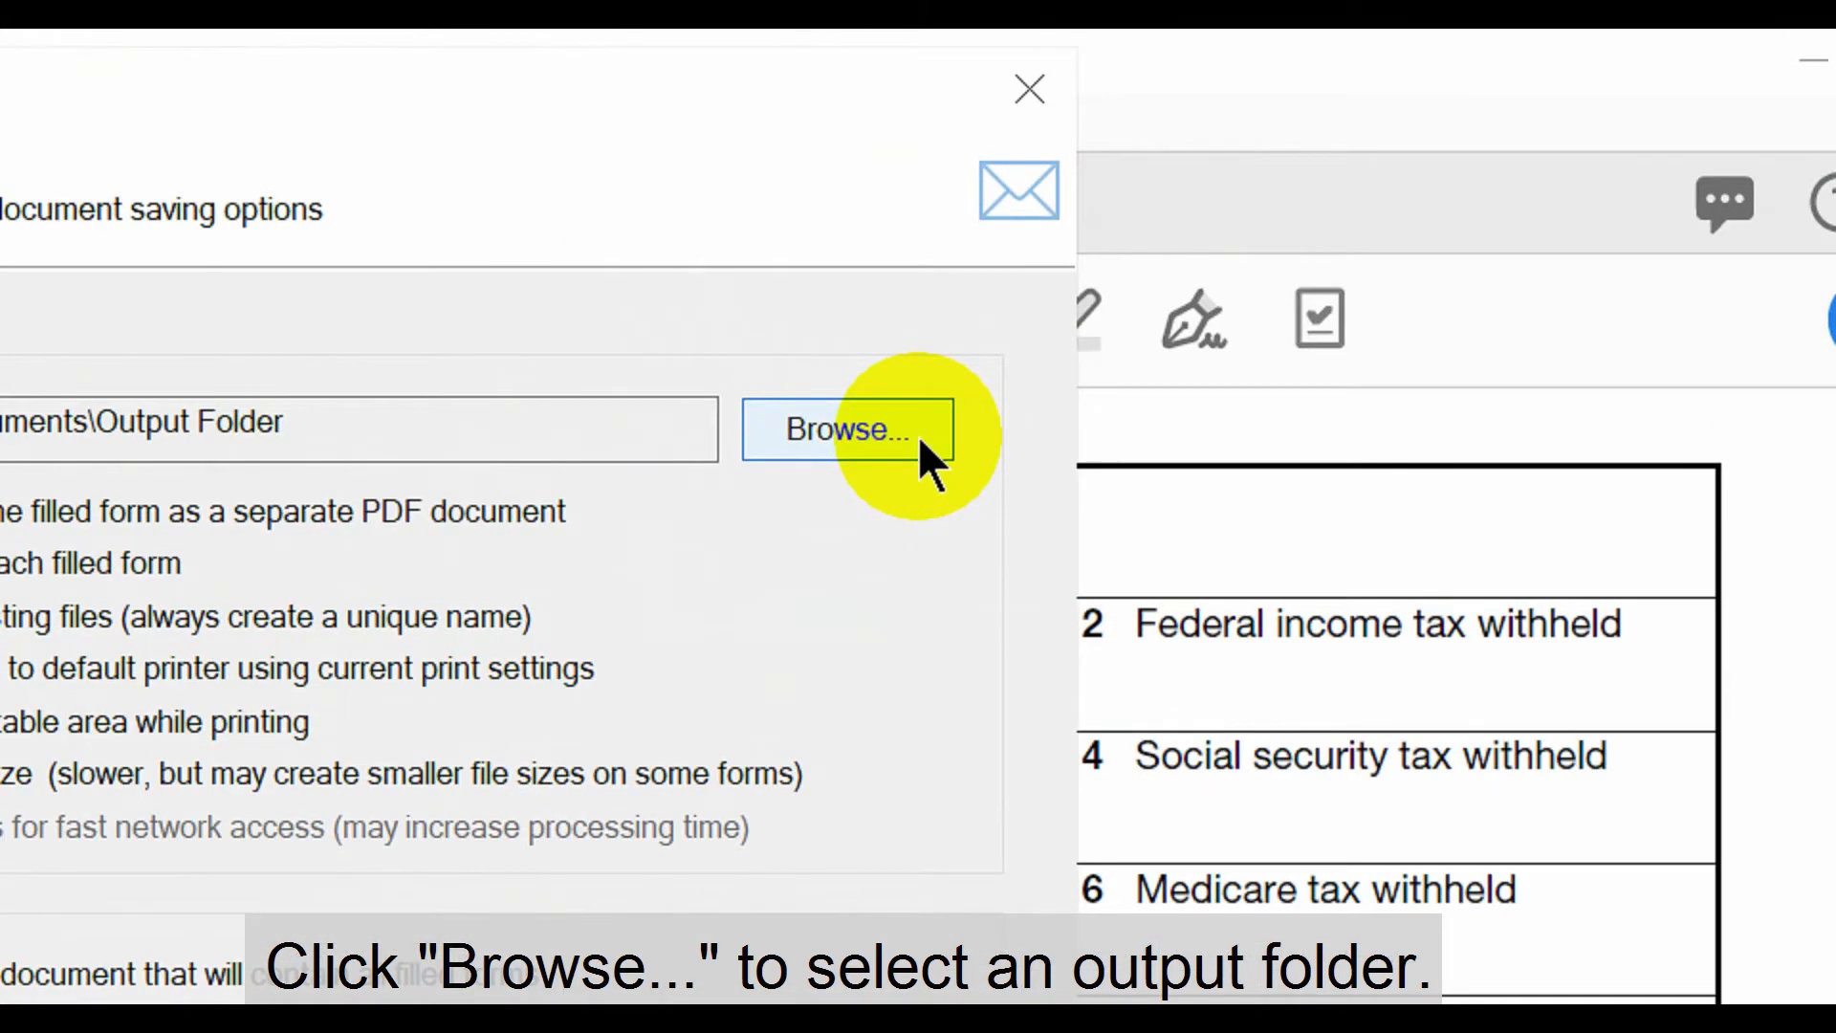
left_click(1227, 247)
left_click(985, 598)
scroll(1078, 525, "down", 2)
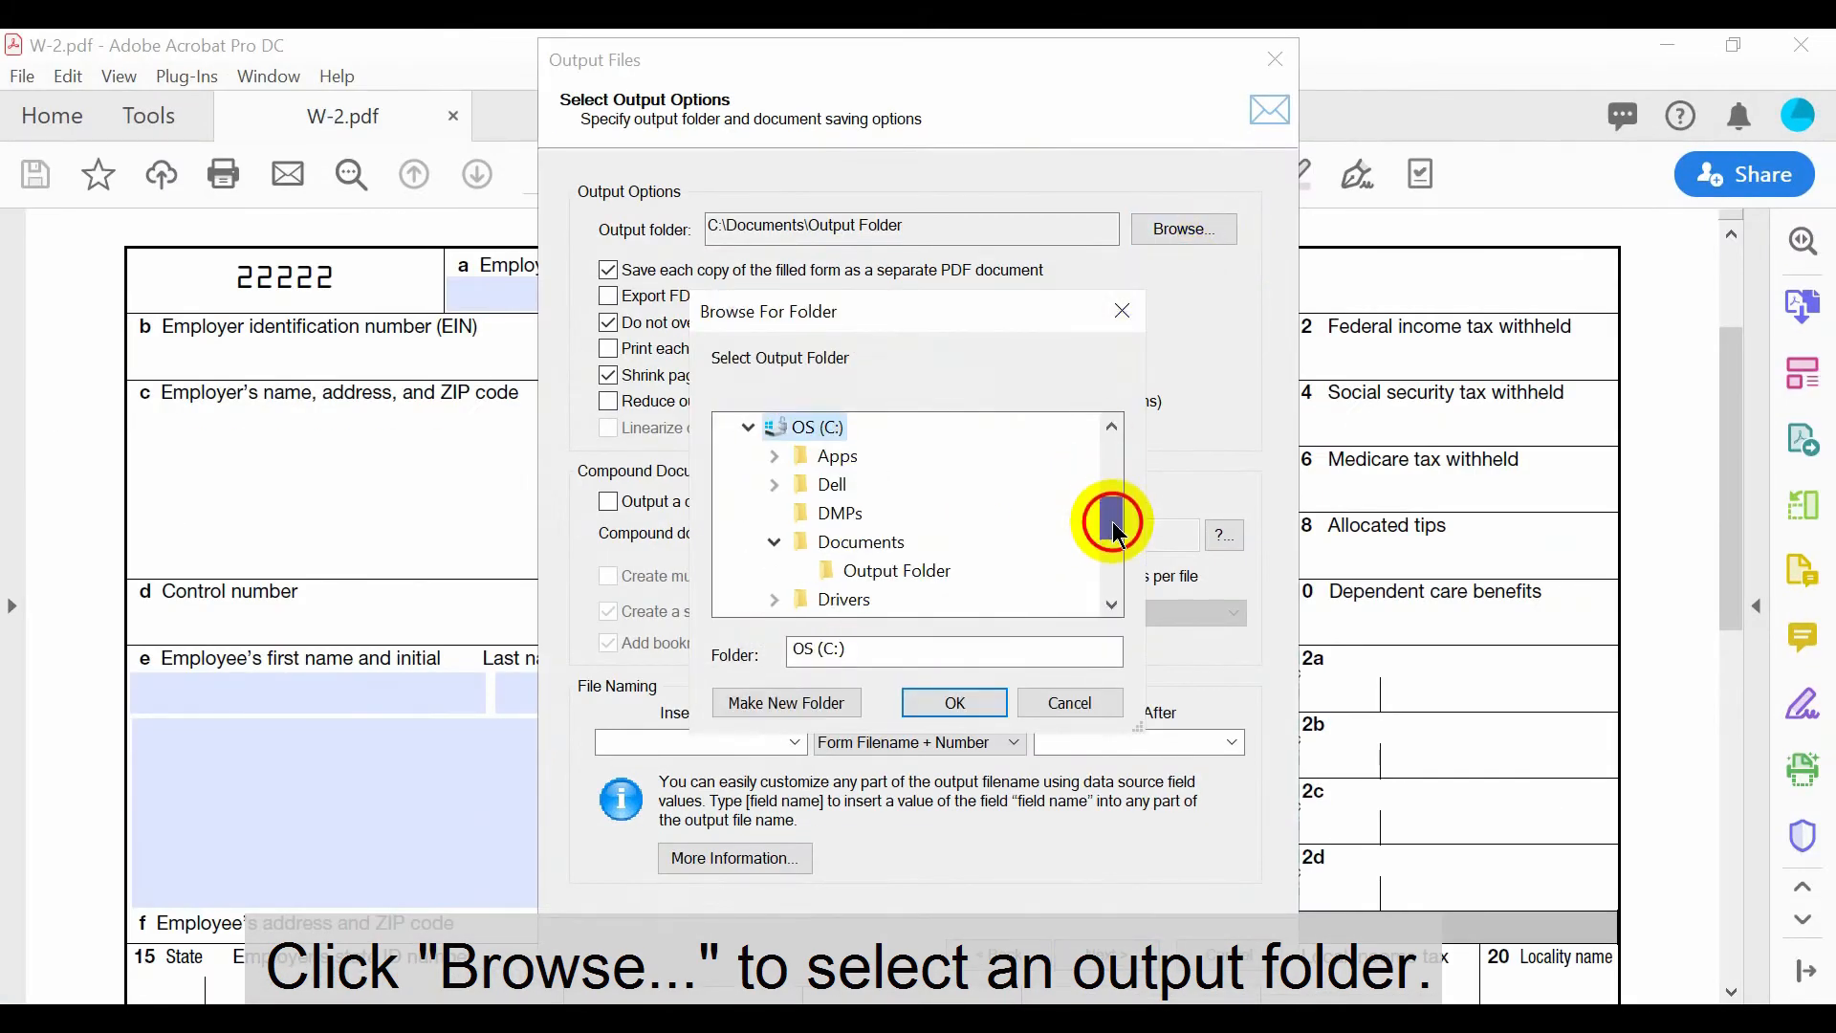
left_click(894, 571)
left_click(933, 703)
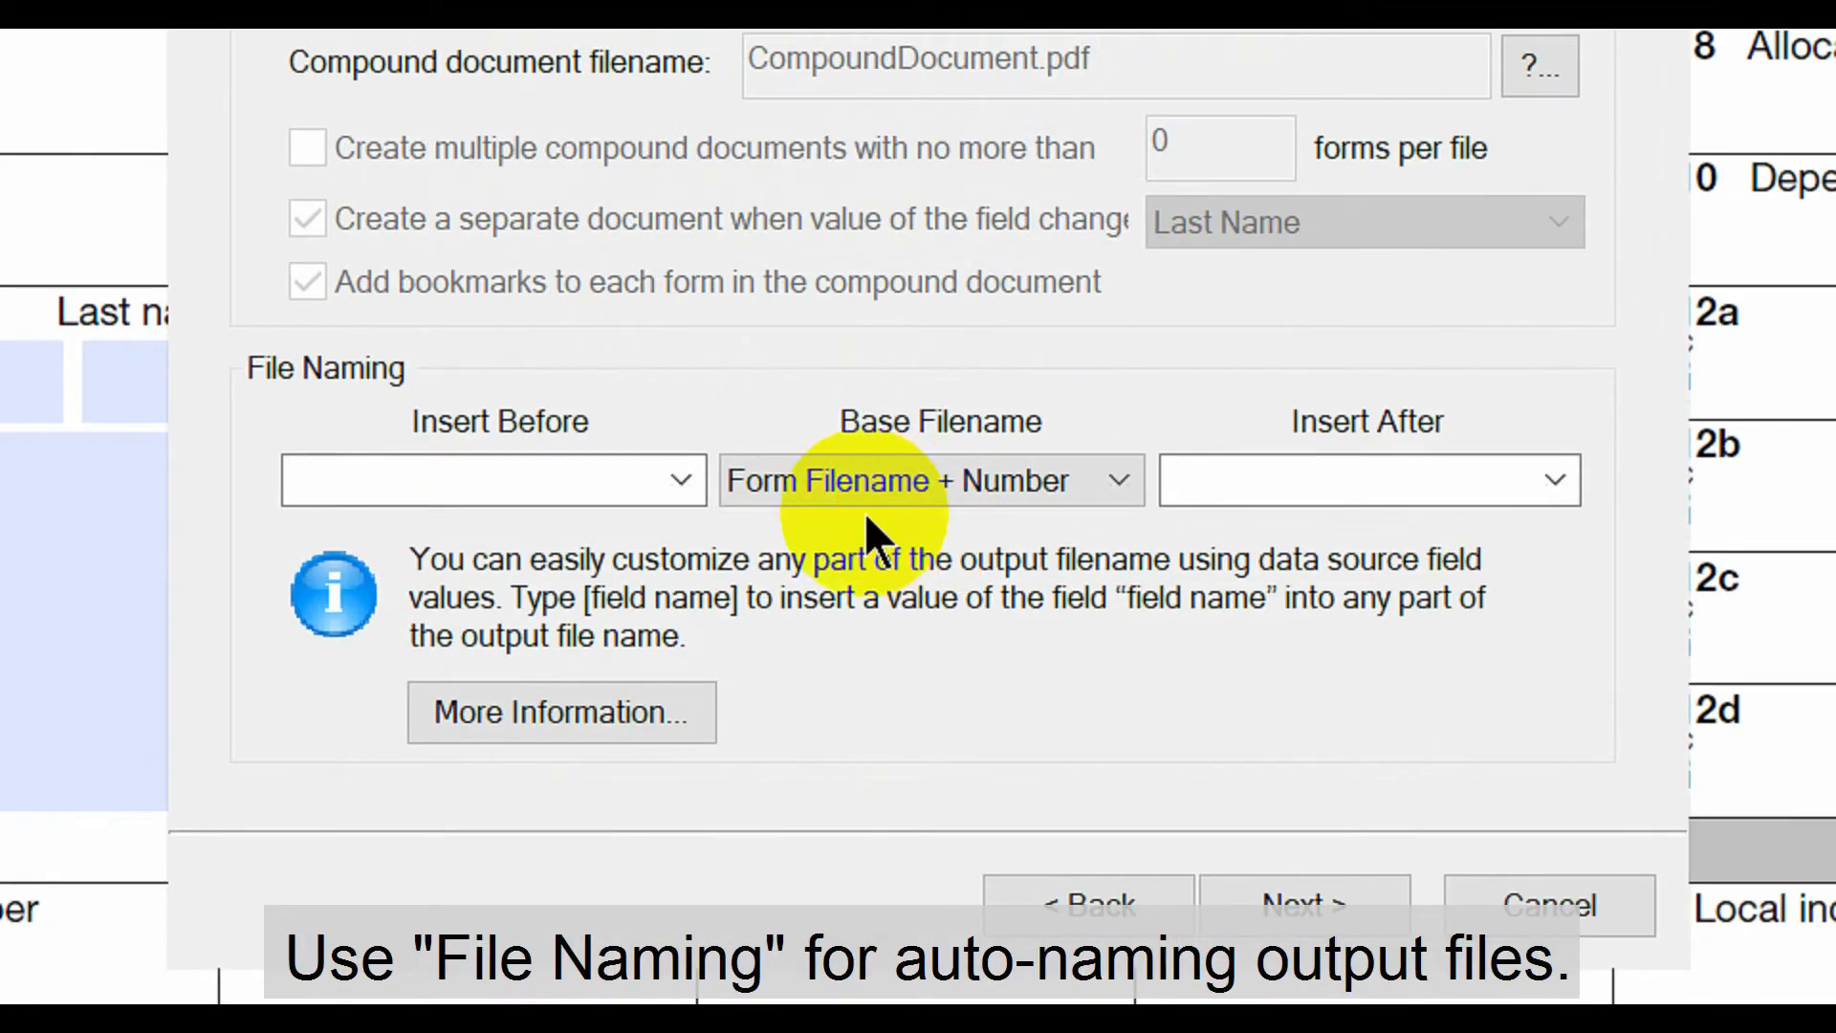
Step: Set the output file naming to base filename Form Filename preceded by [First Name][Last Name]_, and accept the output options
left_click(907, 739)
left_click(870, 572)
left_click(622, 472)
left_click(678, 473)
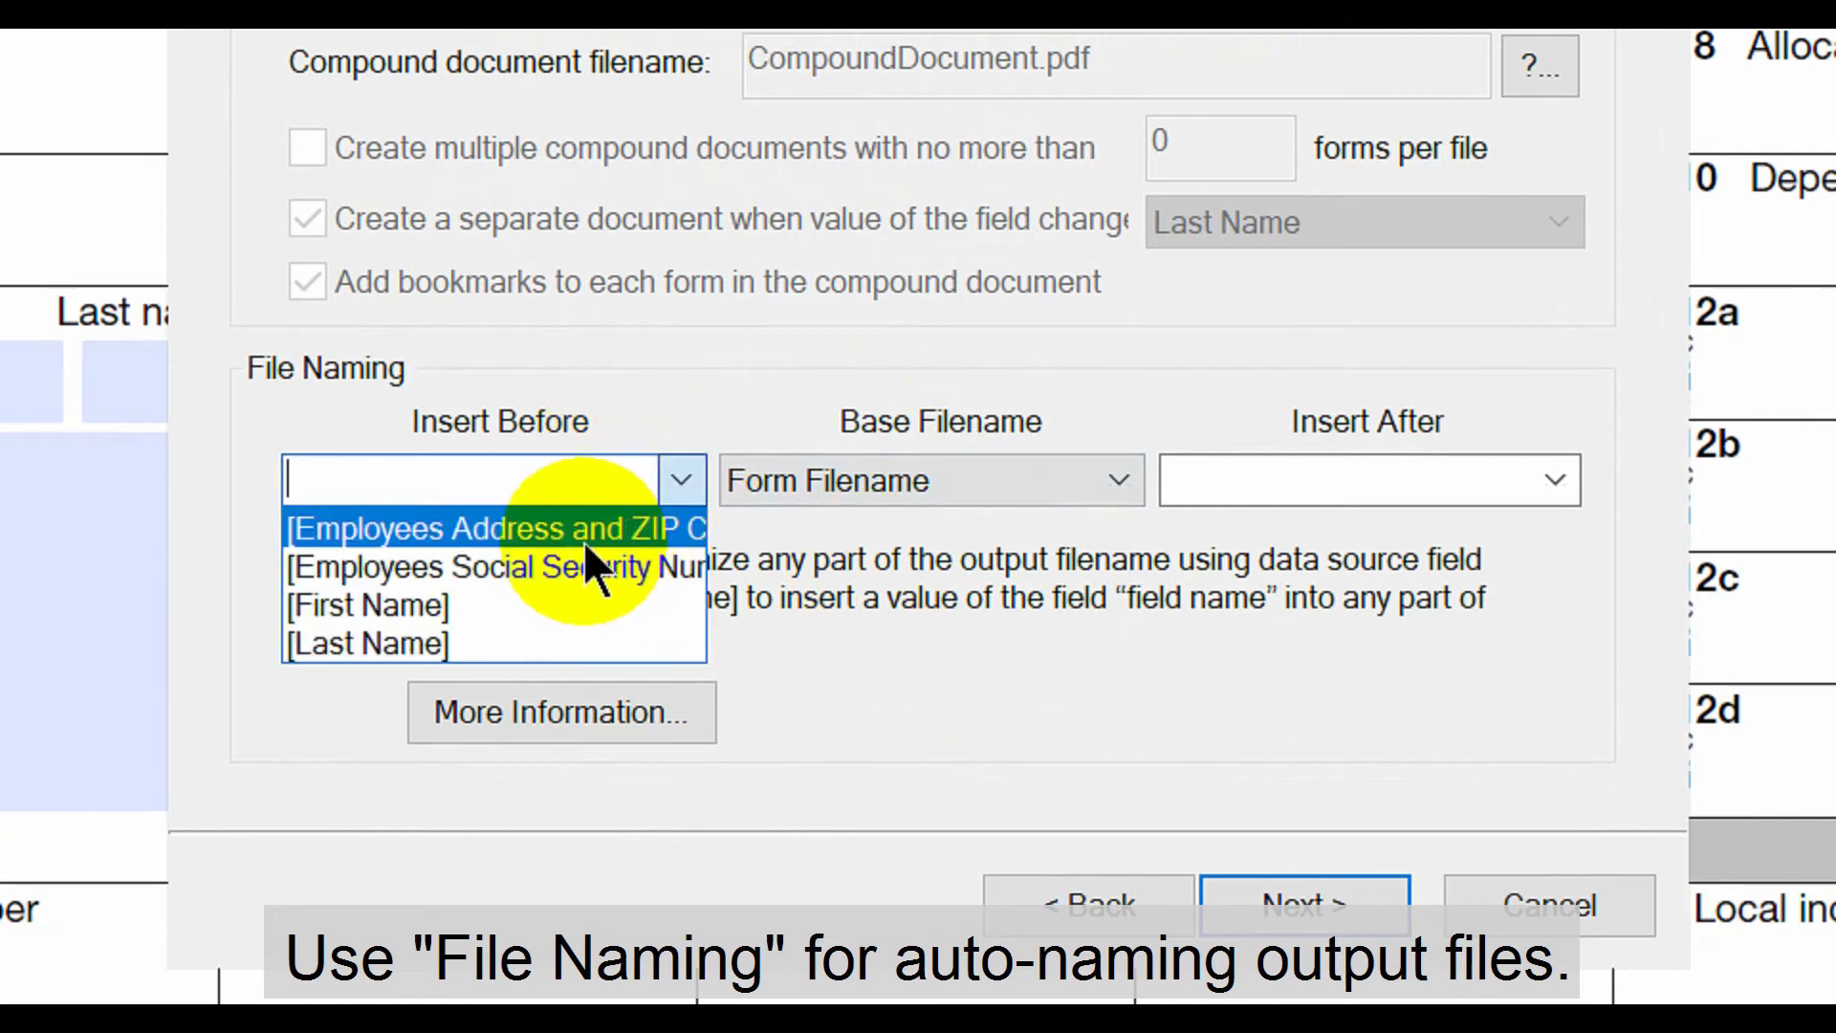
left_click(500, 598)
left_click(516, 475)
type("[La")
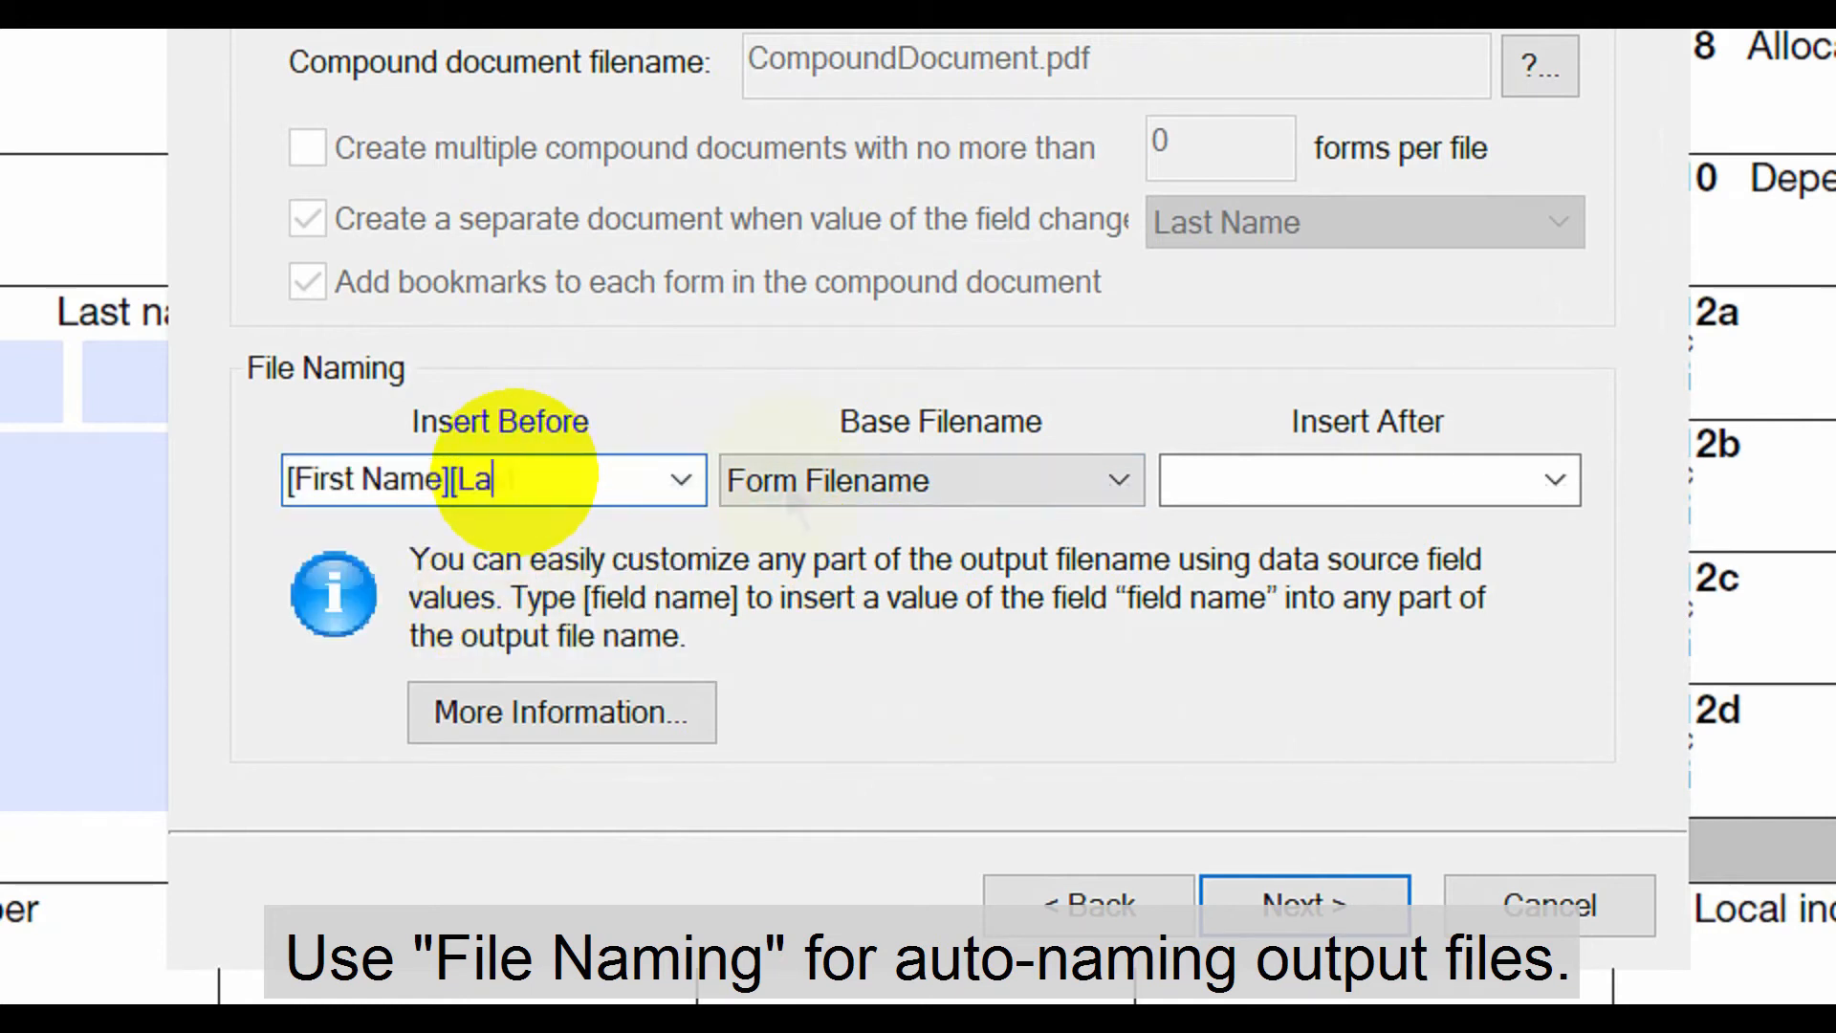
type("st Name]_")
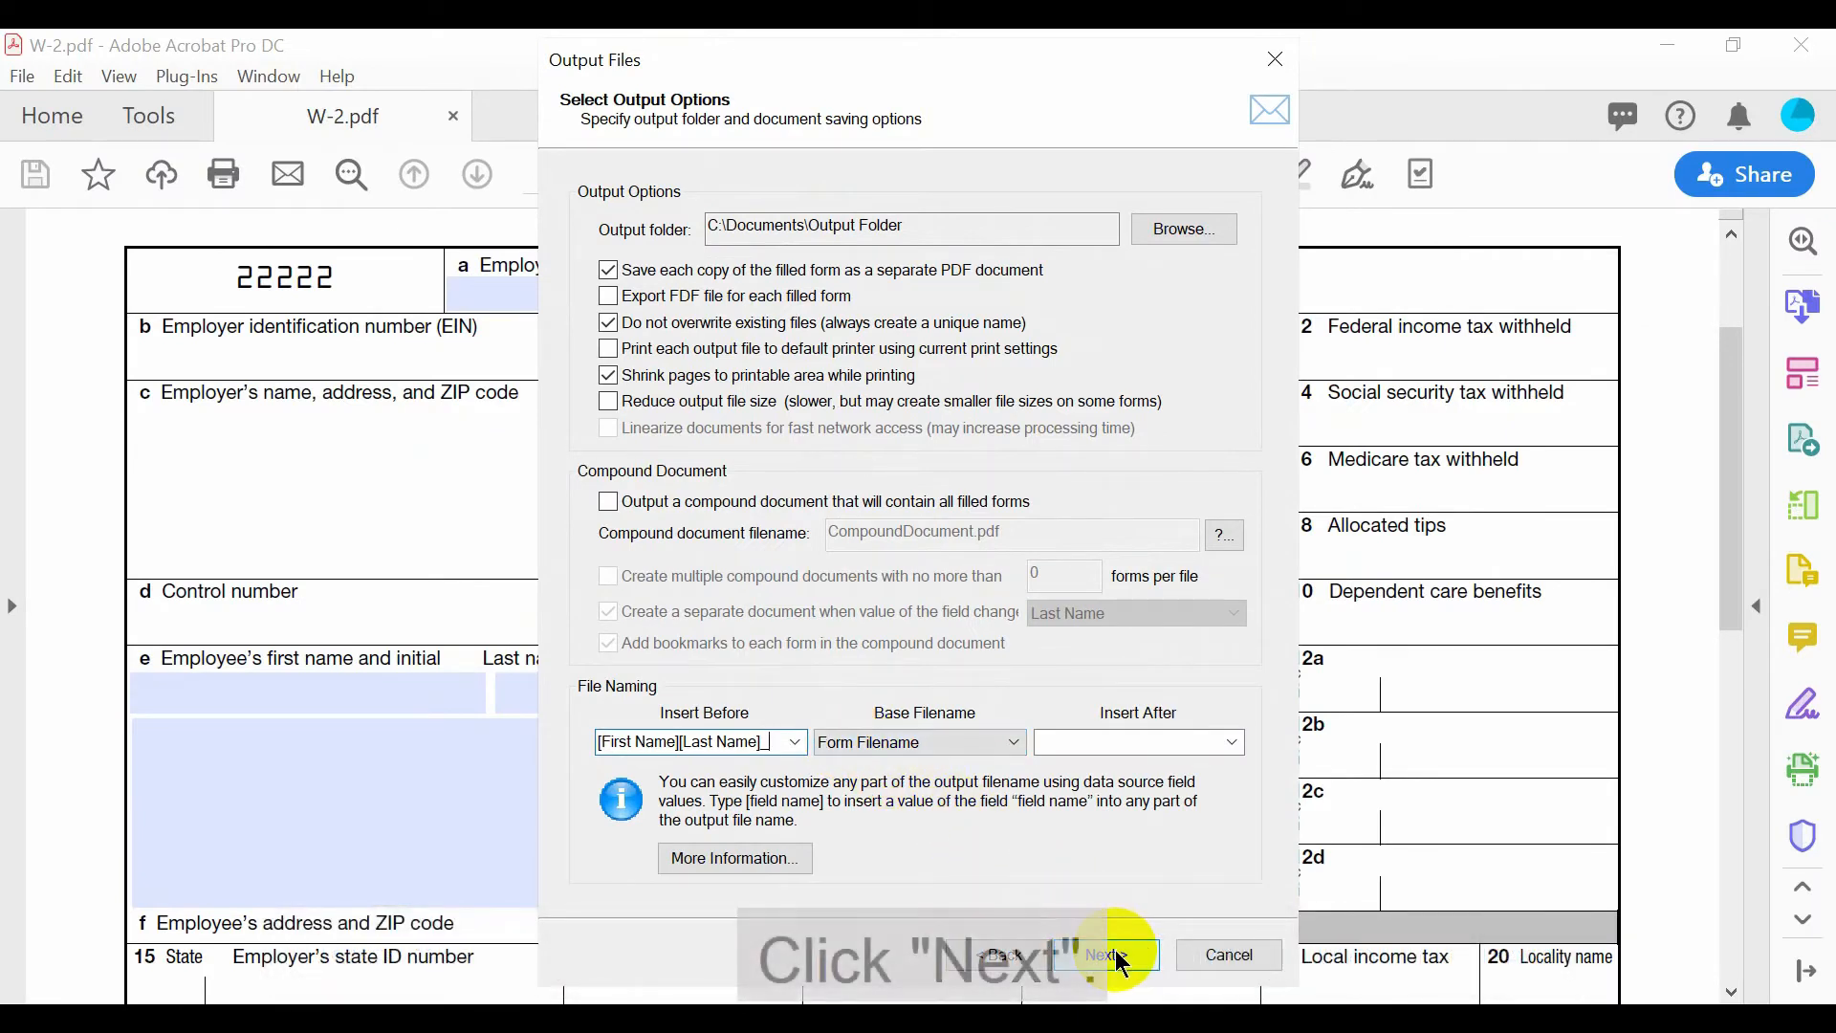
left_click(1109, 955)
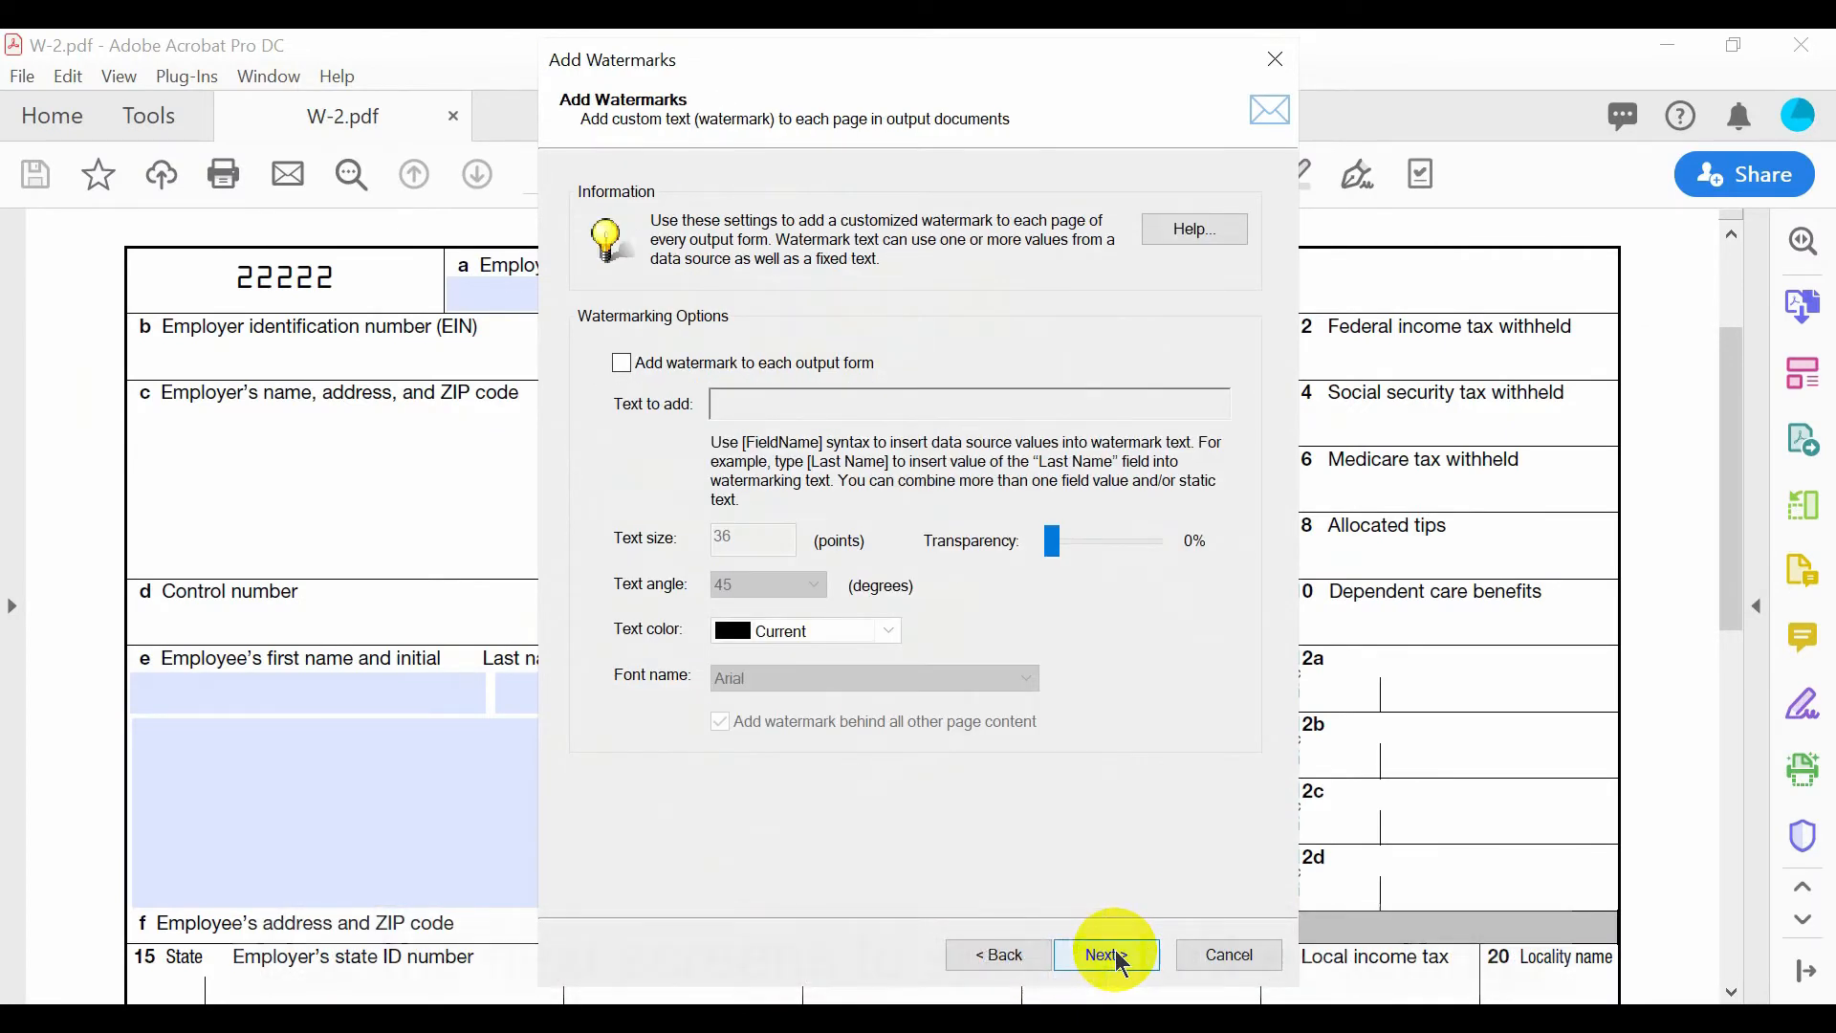
Step: Finish the mail merge setup without watermarks, e-mailing or JavaScript actions, and accept the settings
left_click(1121, 956)
left_click(1121, 957)
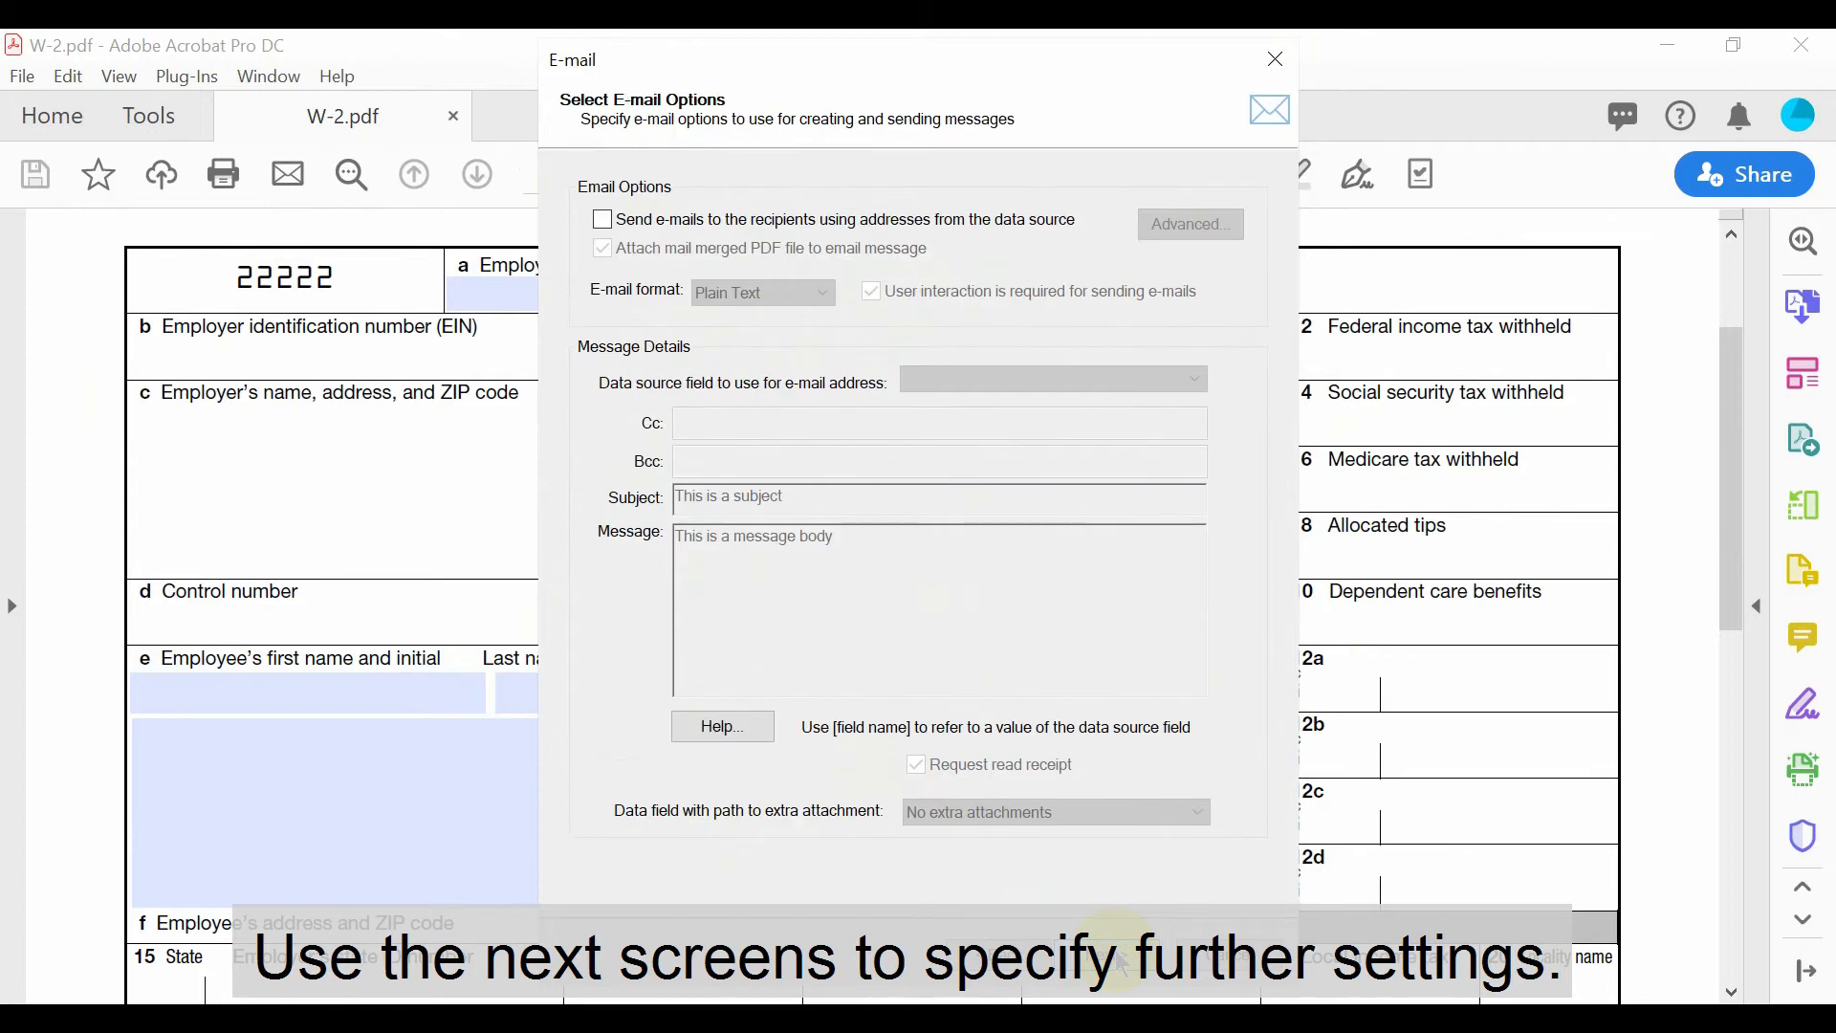
left_click(1121, 956)
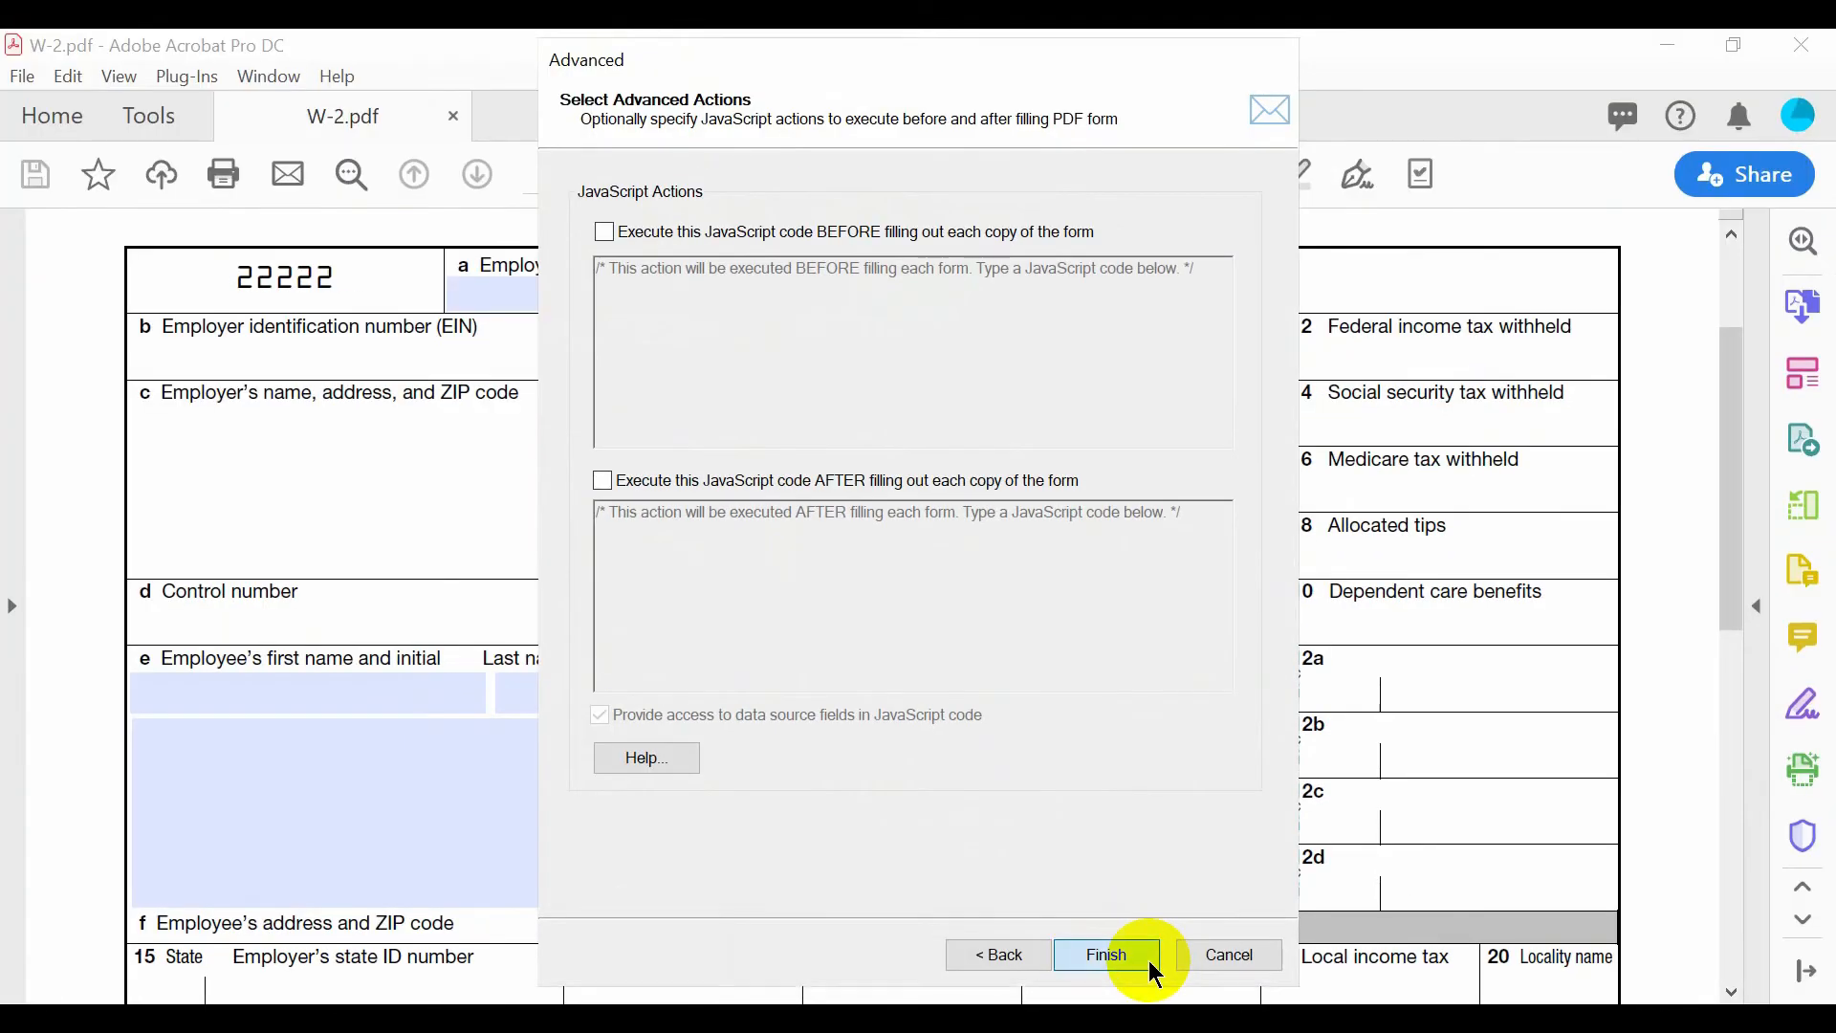
left_click(1153, 966)
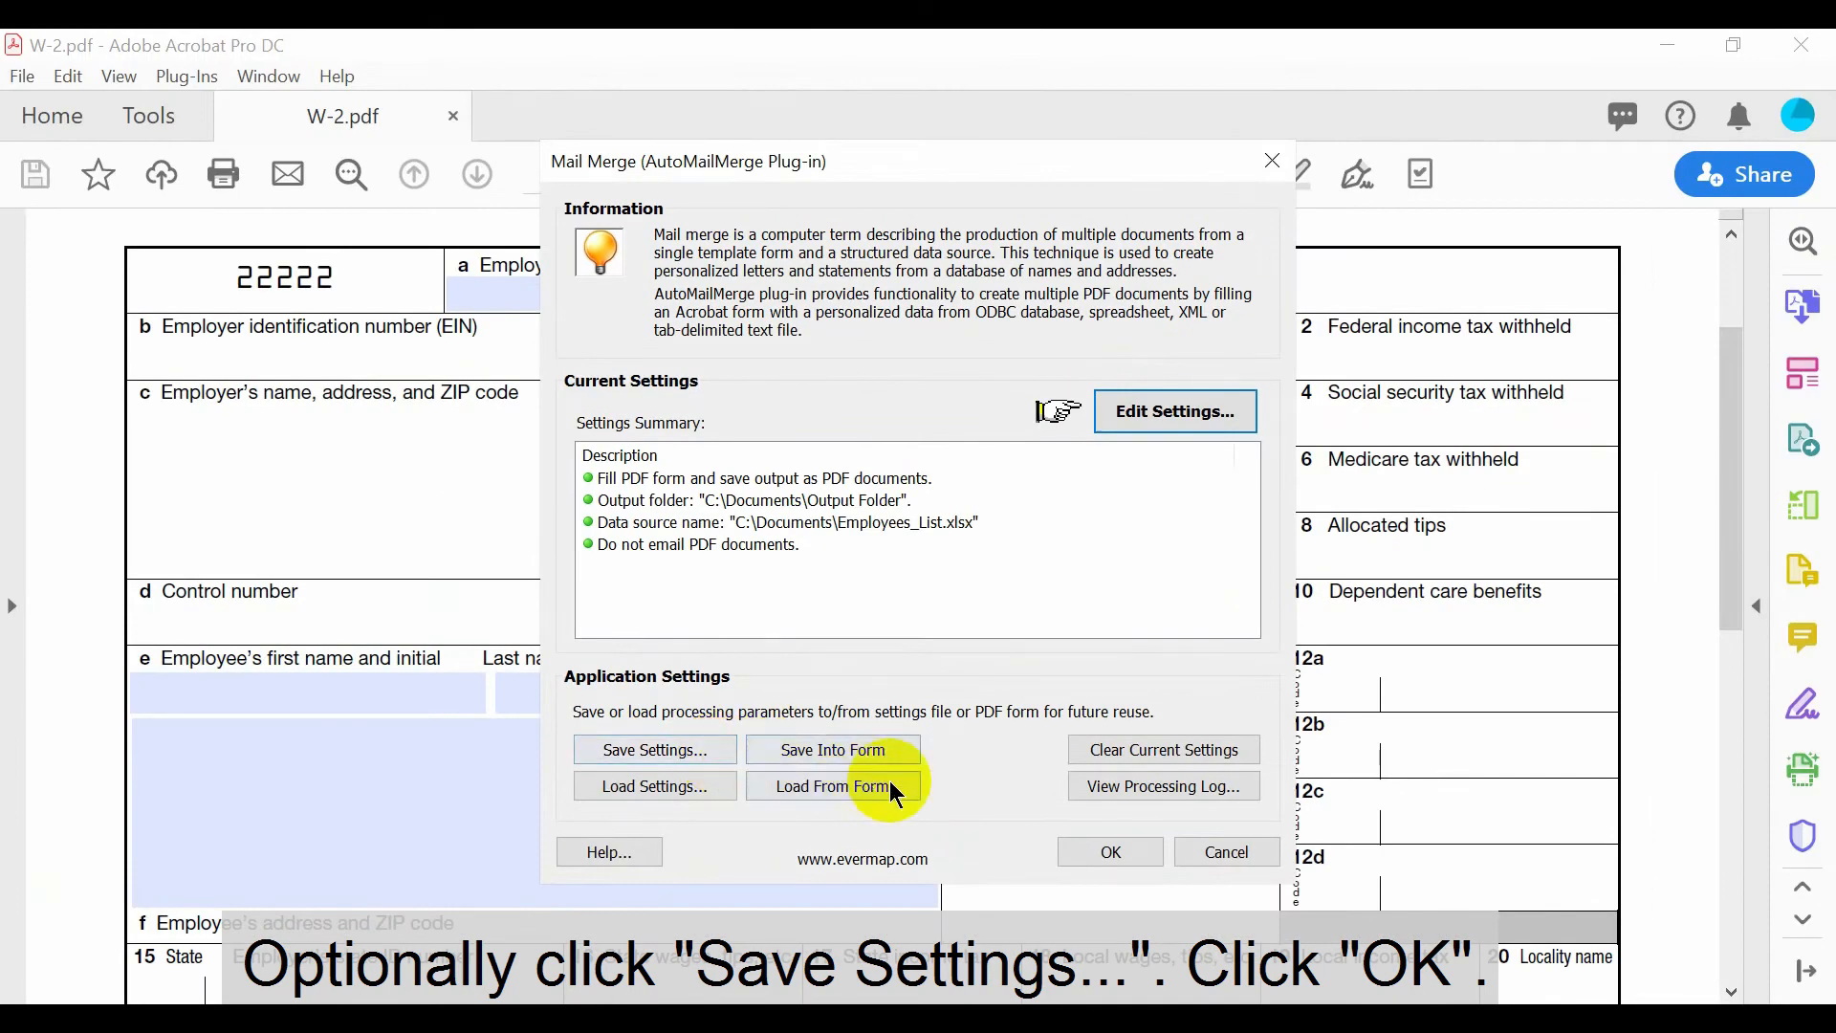
left_click(1136, 858)
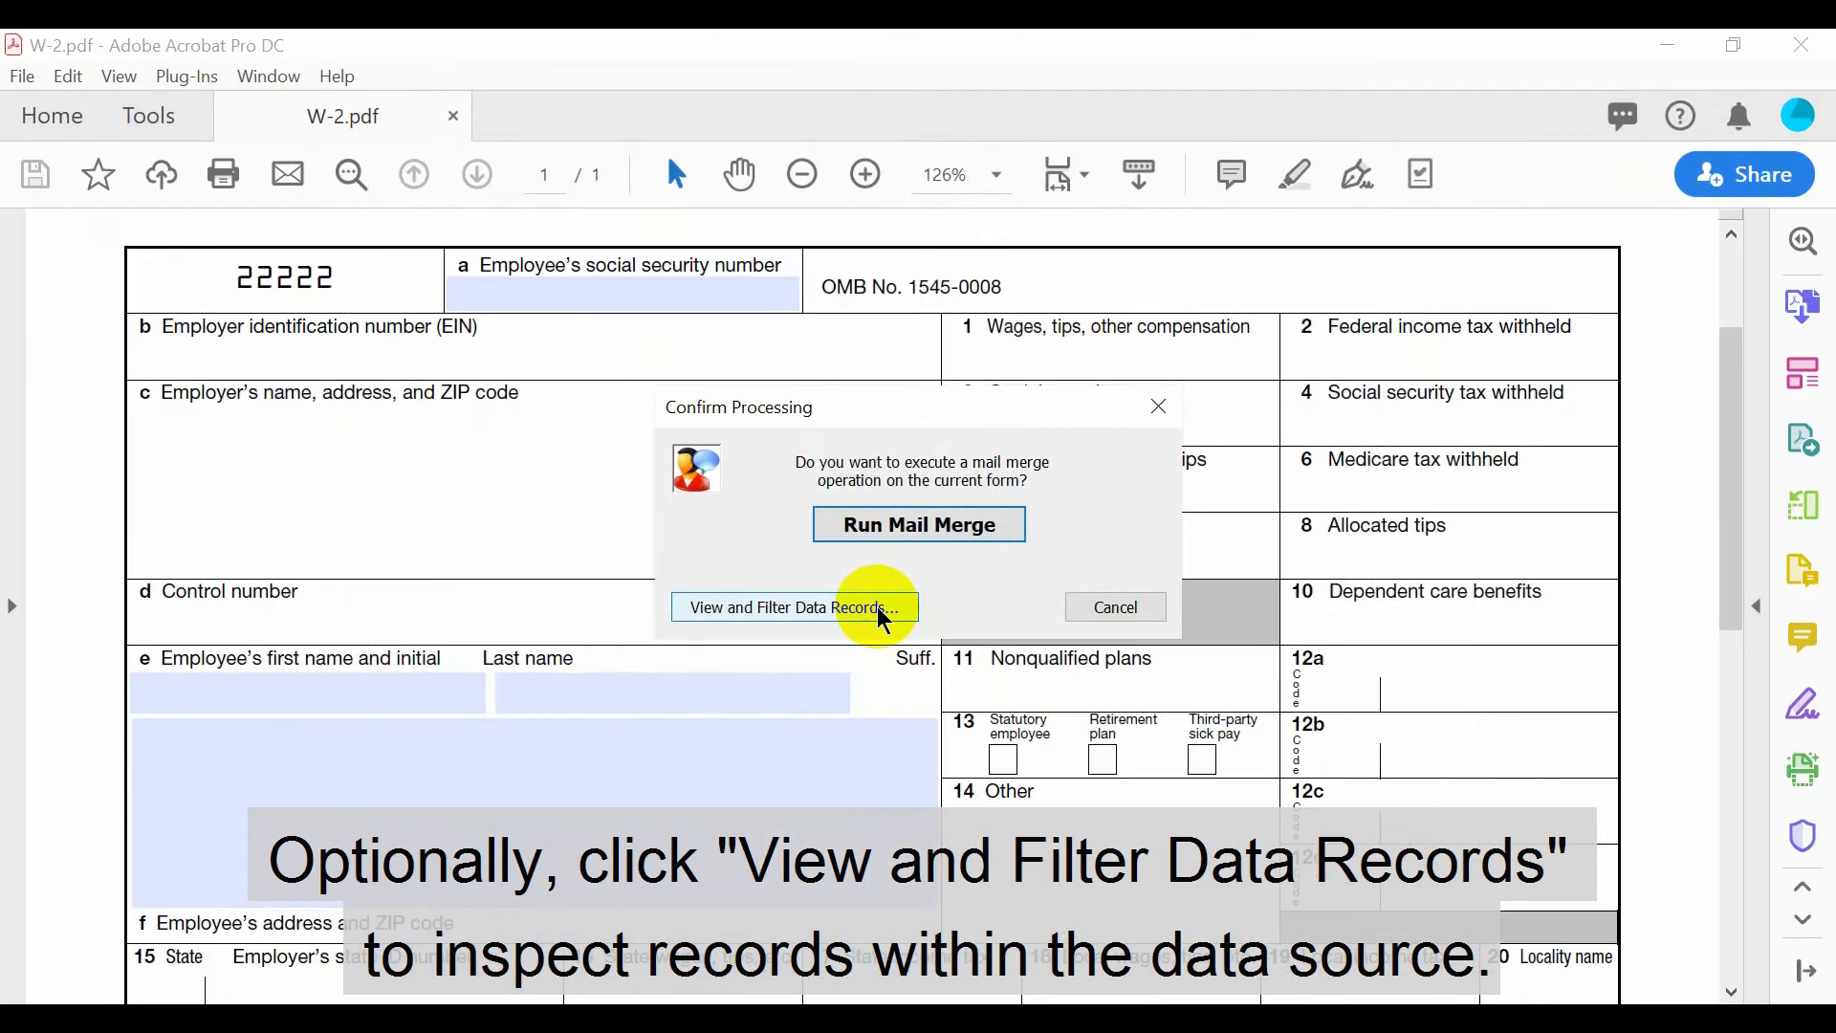
Step: Inspect the data source records and the options for selecting a record range
left_click(812, 683)
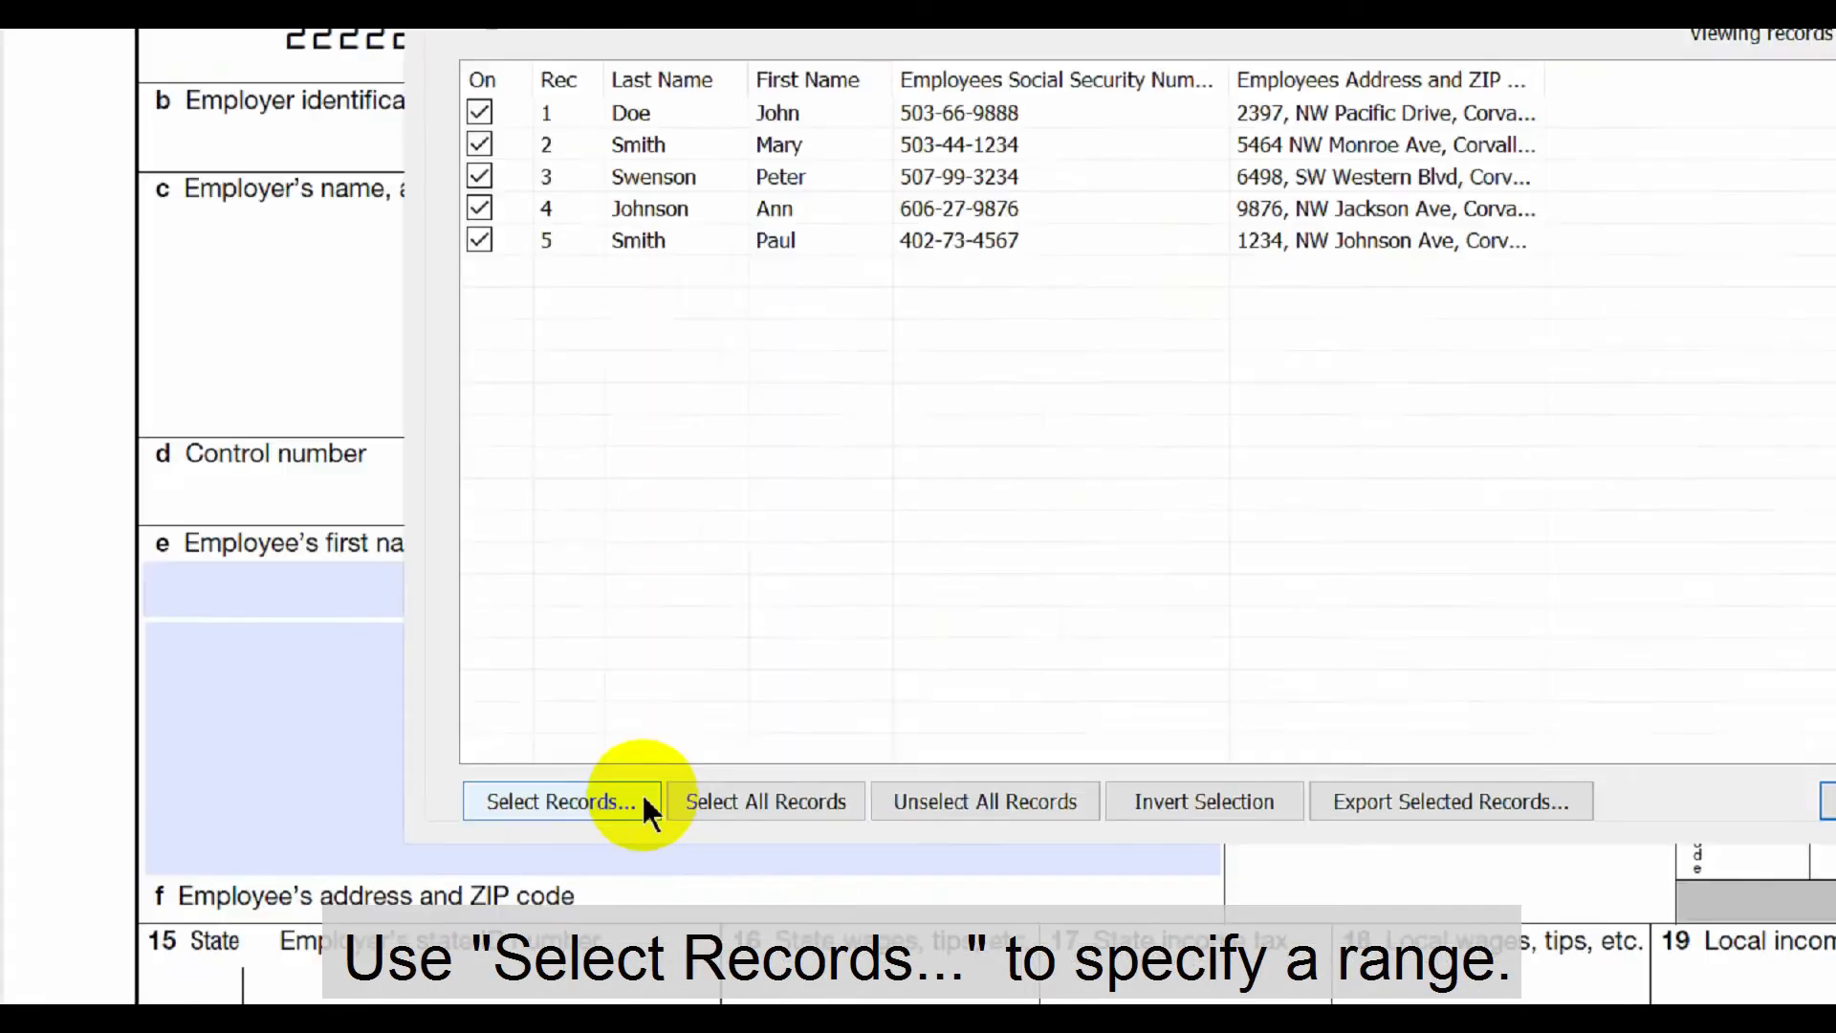
left_click(506, 852)
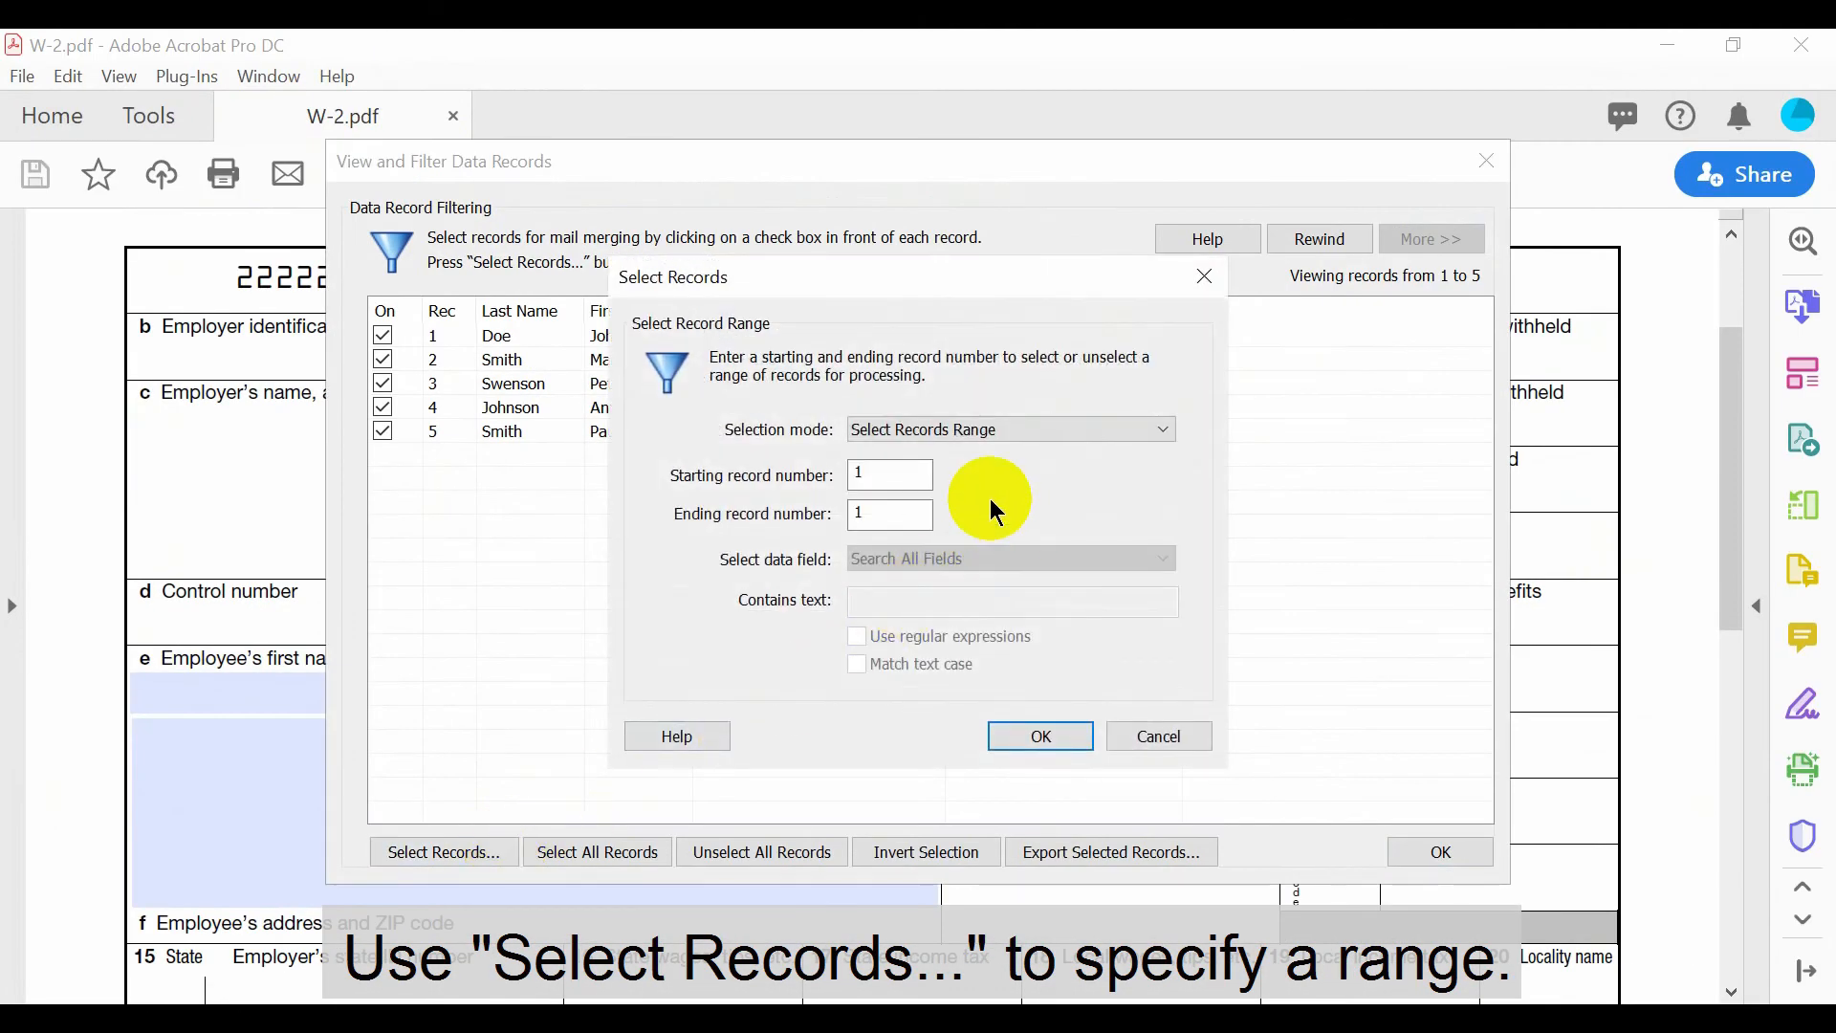
left_click(1159, 737)
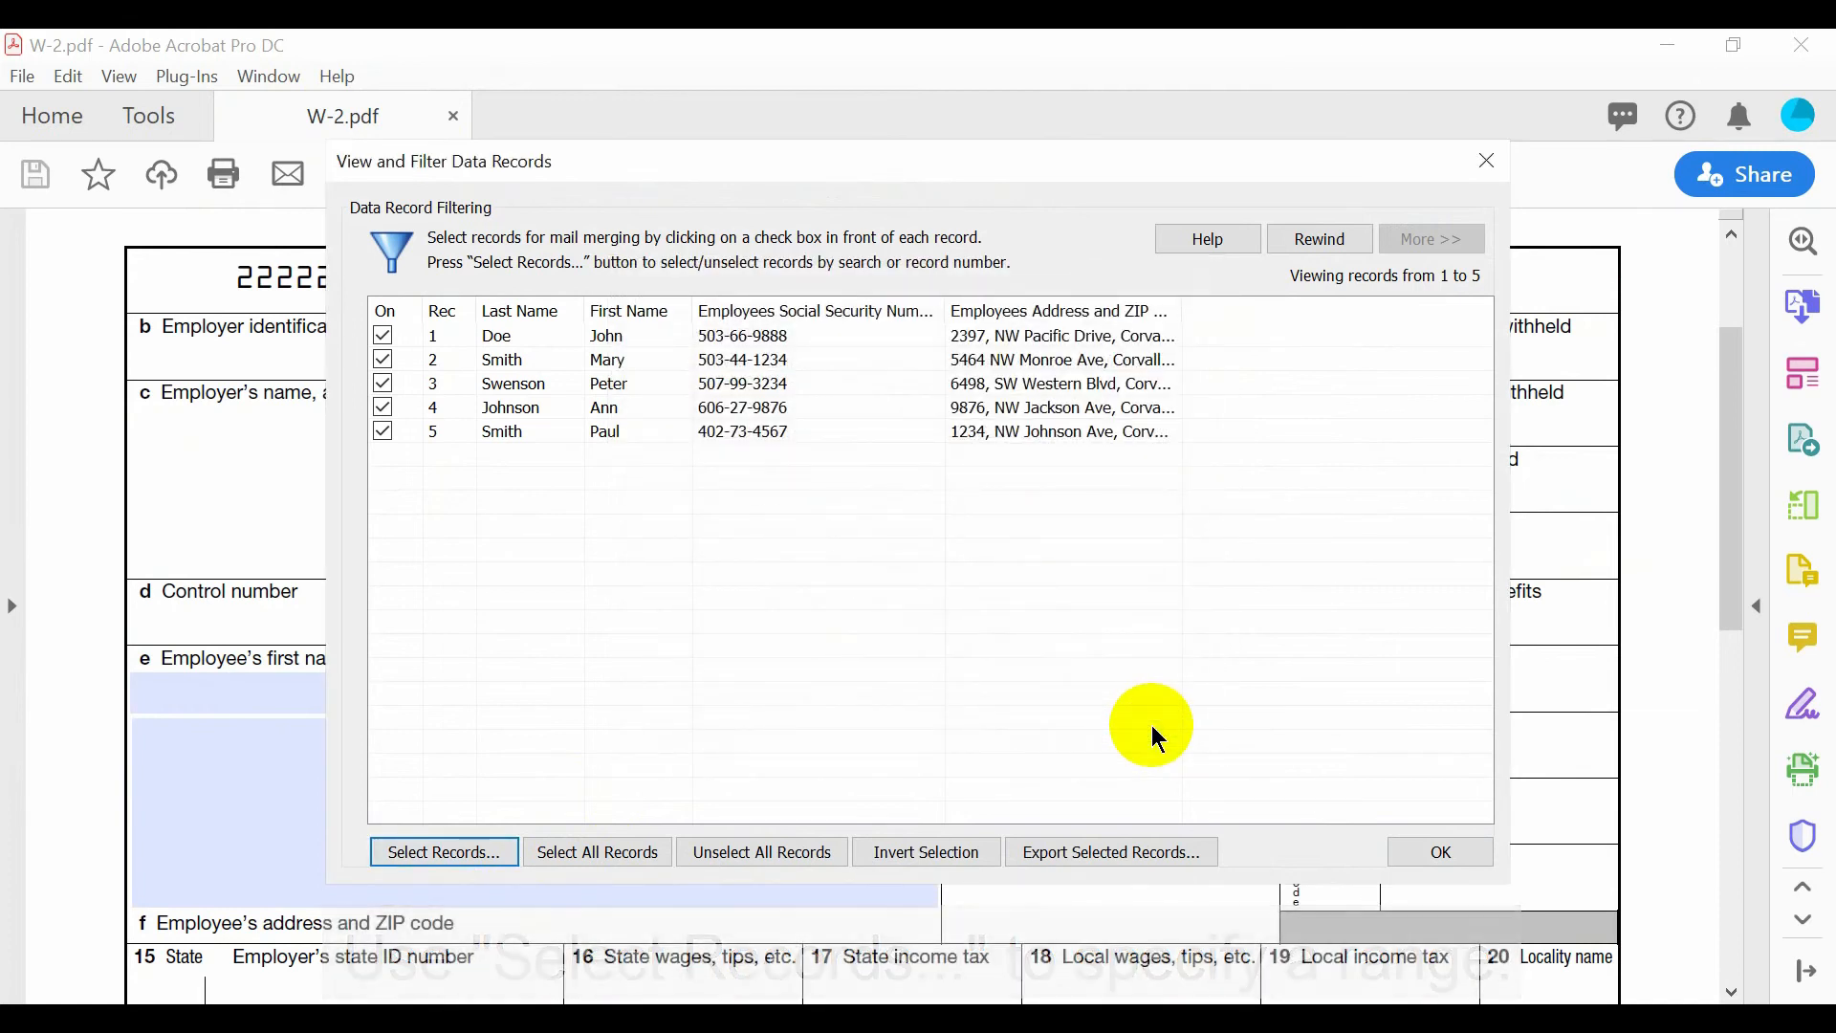
left_click(1434, 853)
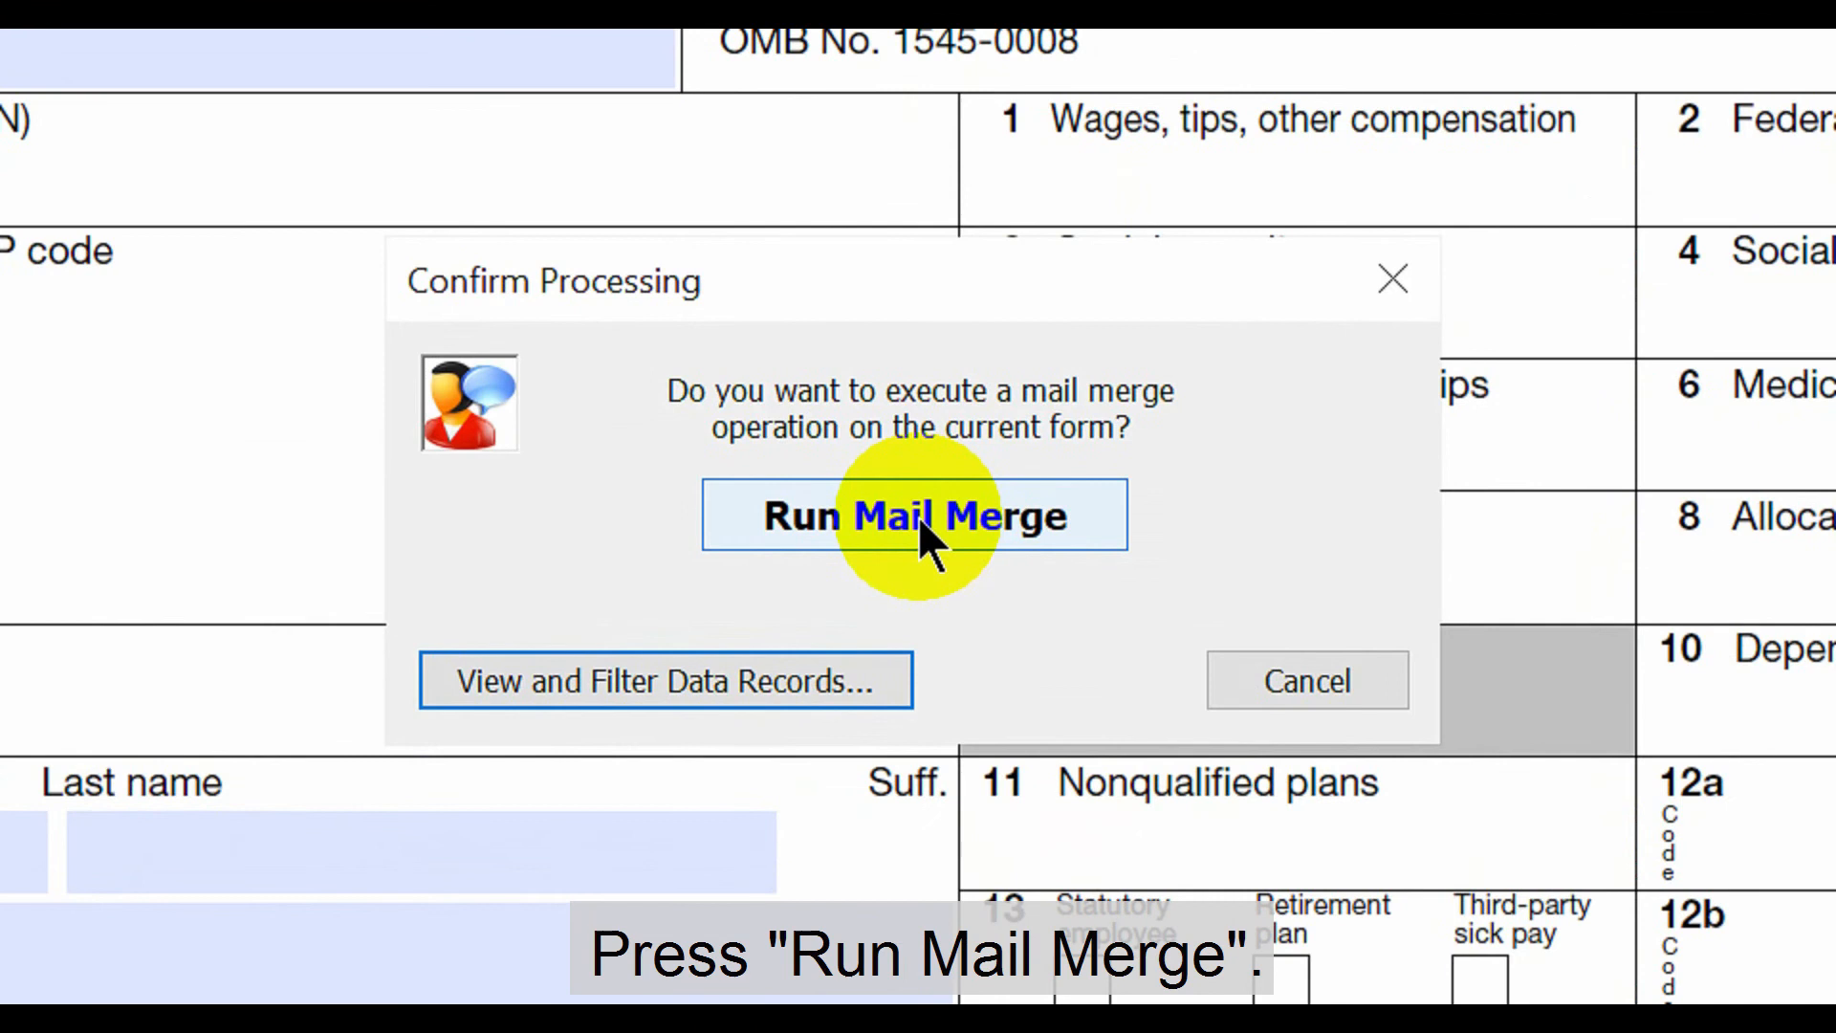
Step: Run the mail merge on the W-2 form and open the output folder
left_click(918, 516)
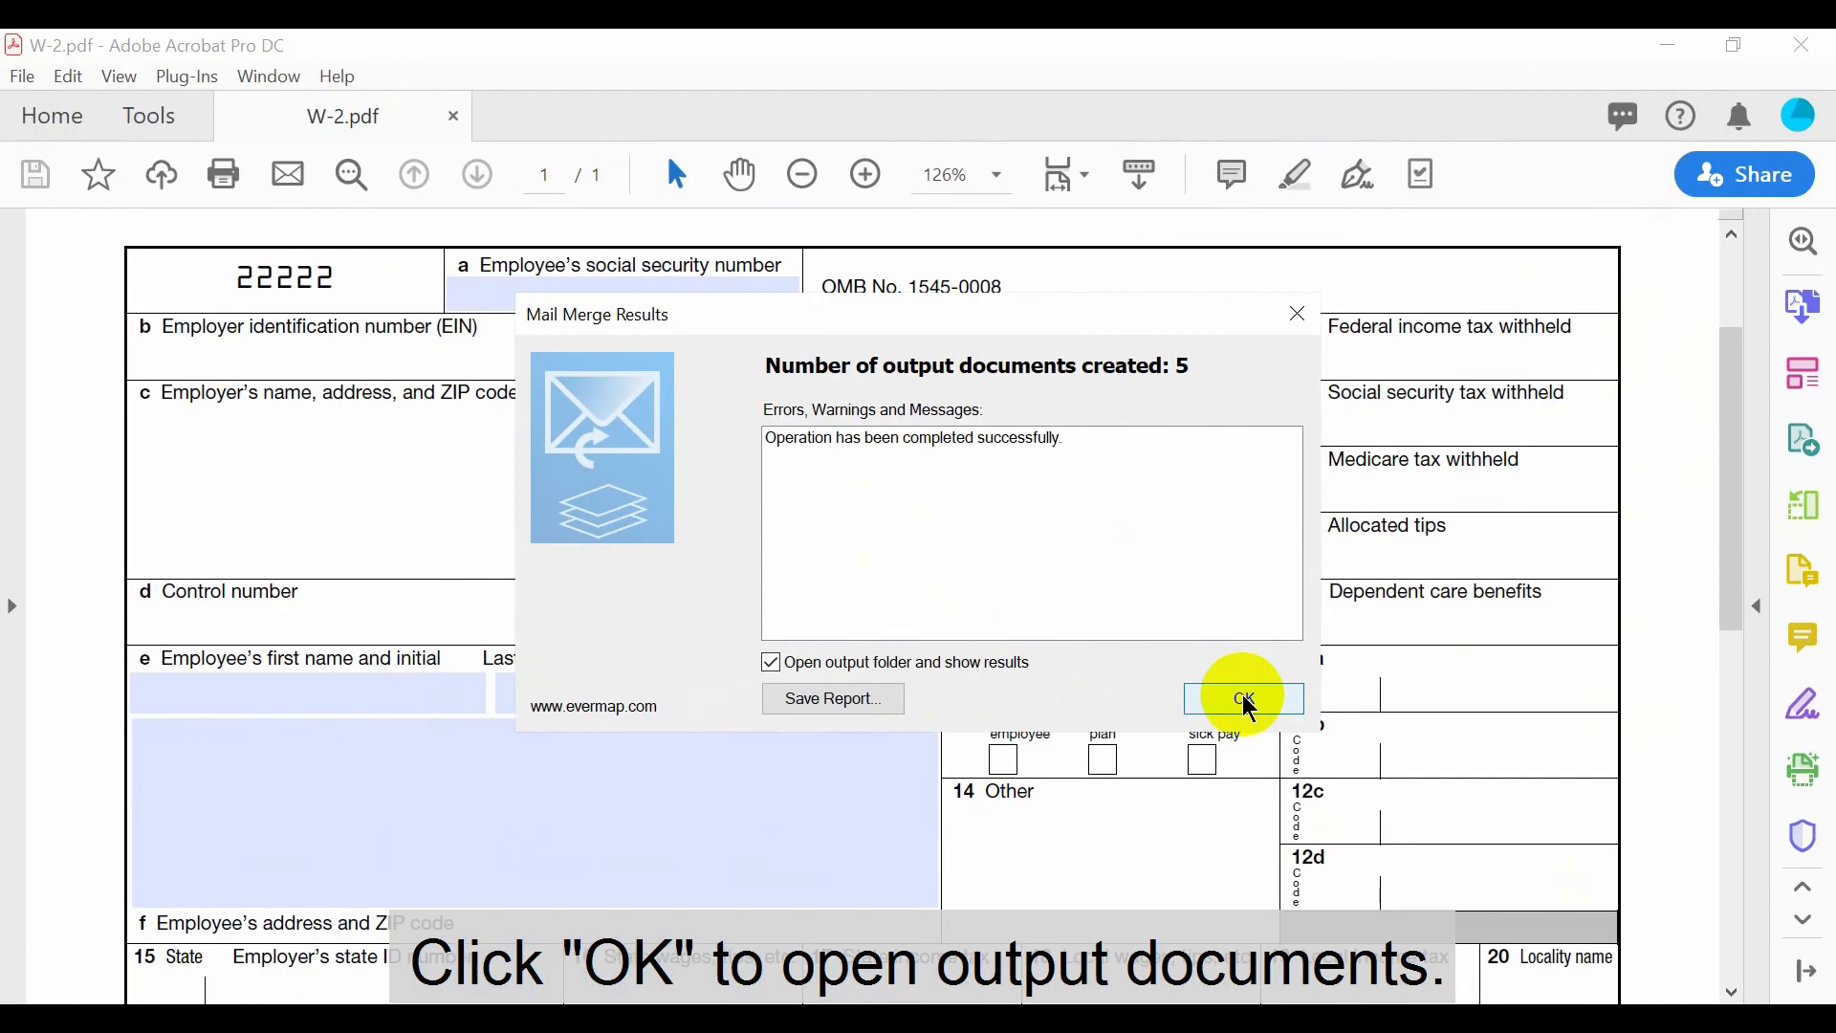
left_click(1454, 770)
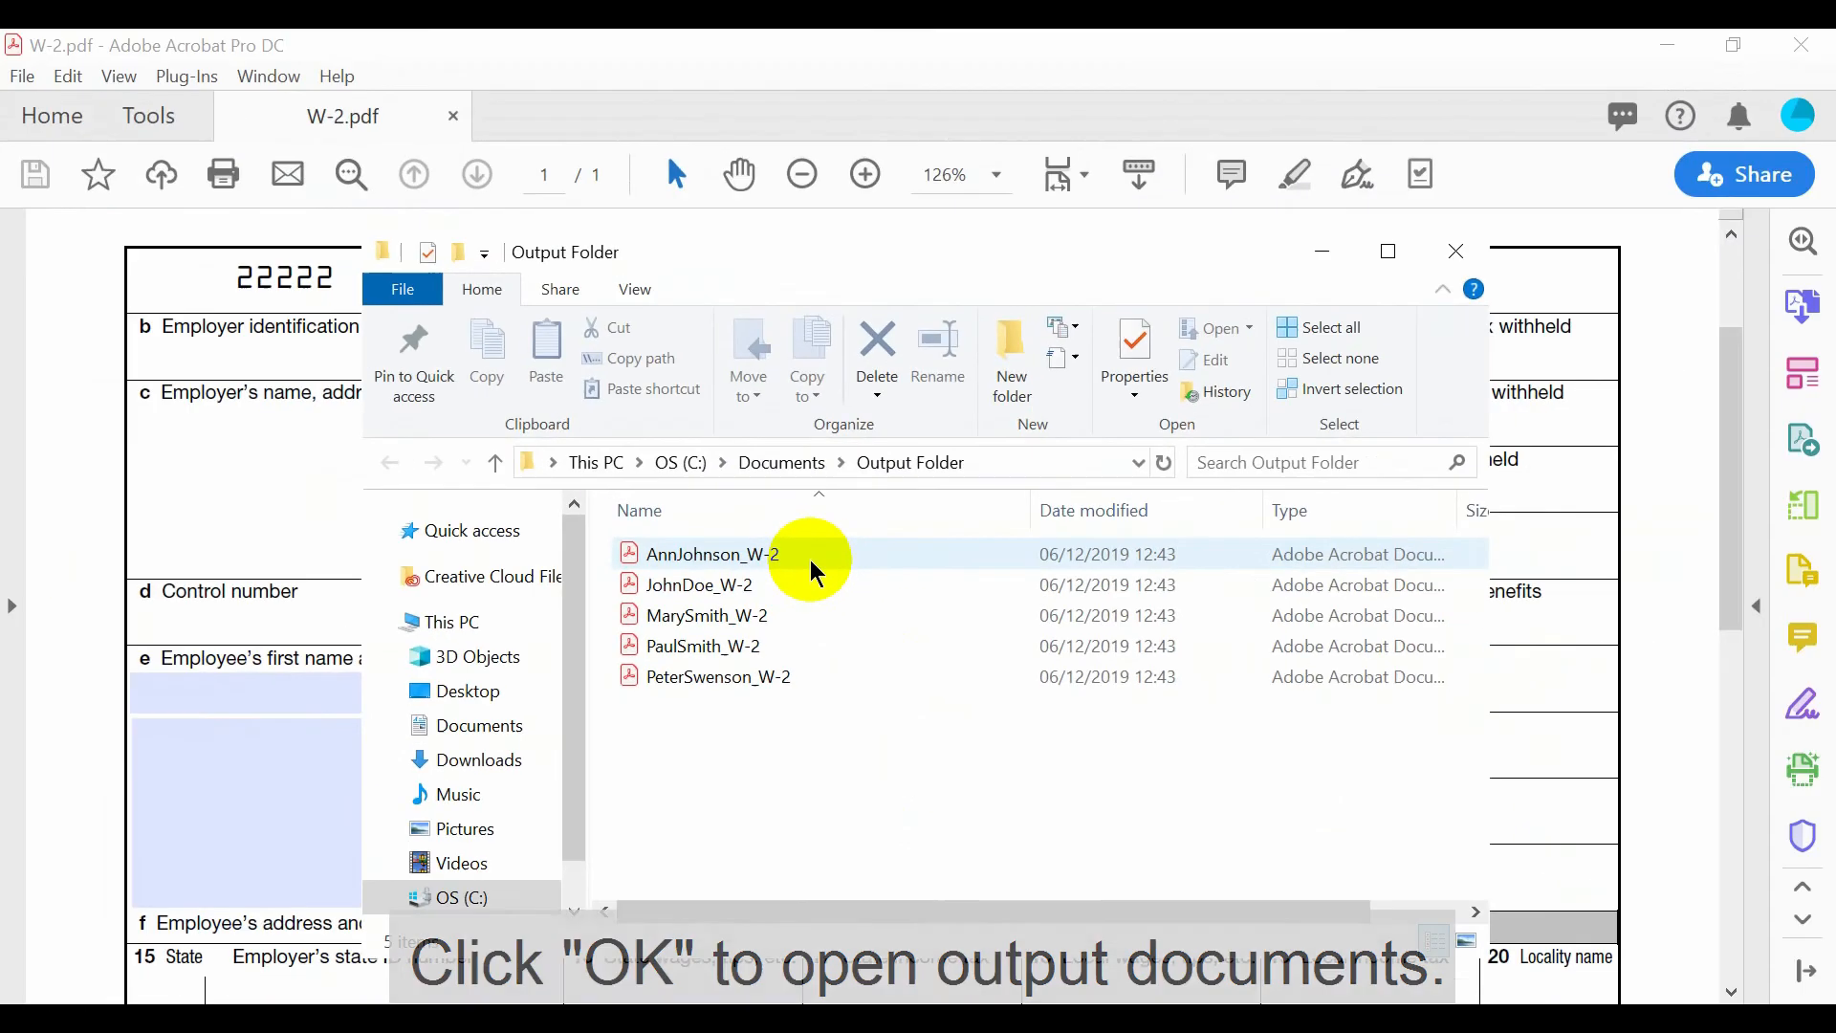
Step: Open the first three filled W-2 PDFs from the output folder to examine their employee data
double_click(813, 566)
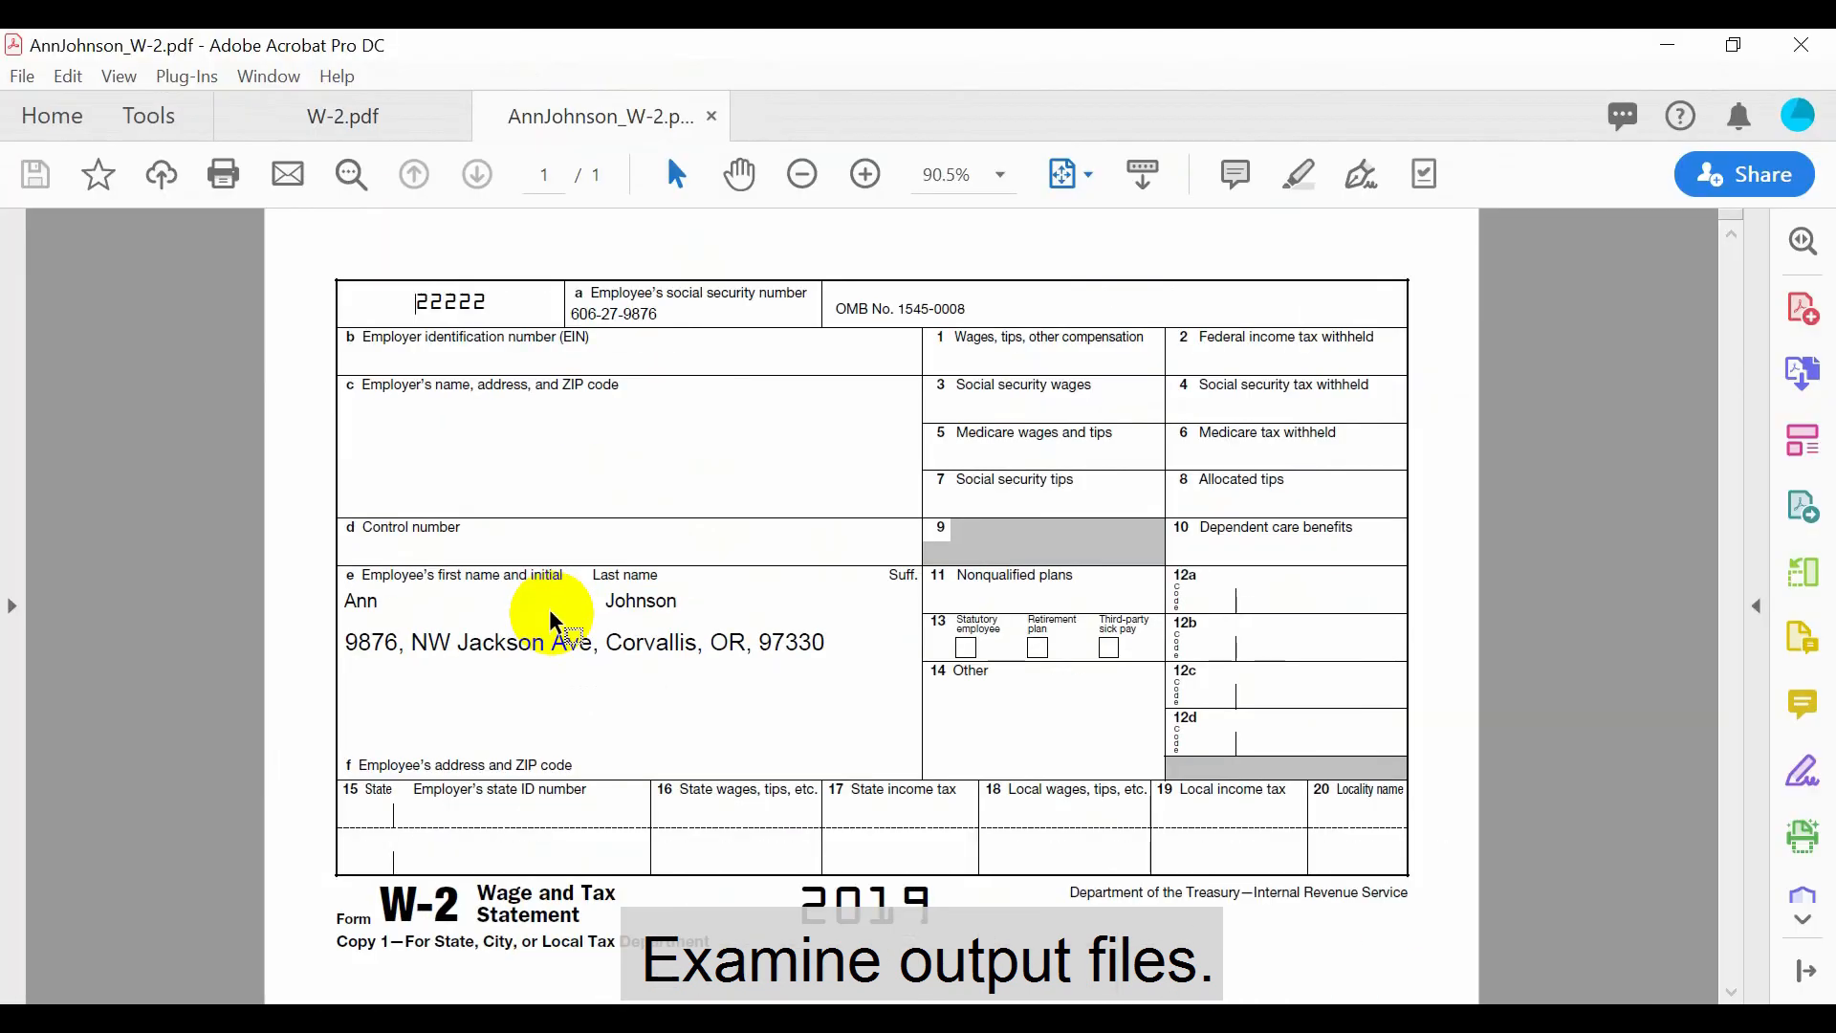
mouse_move(861, 1020)
left_click(860, 942)
double_click(713, 586)
key("alt+Tab")
double_click(743, 617)
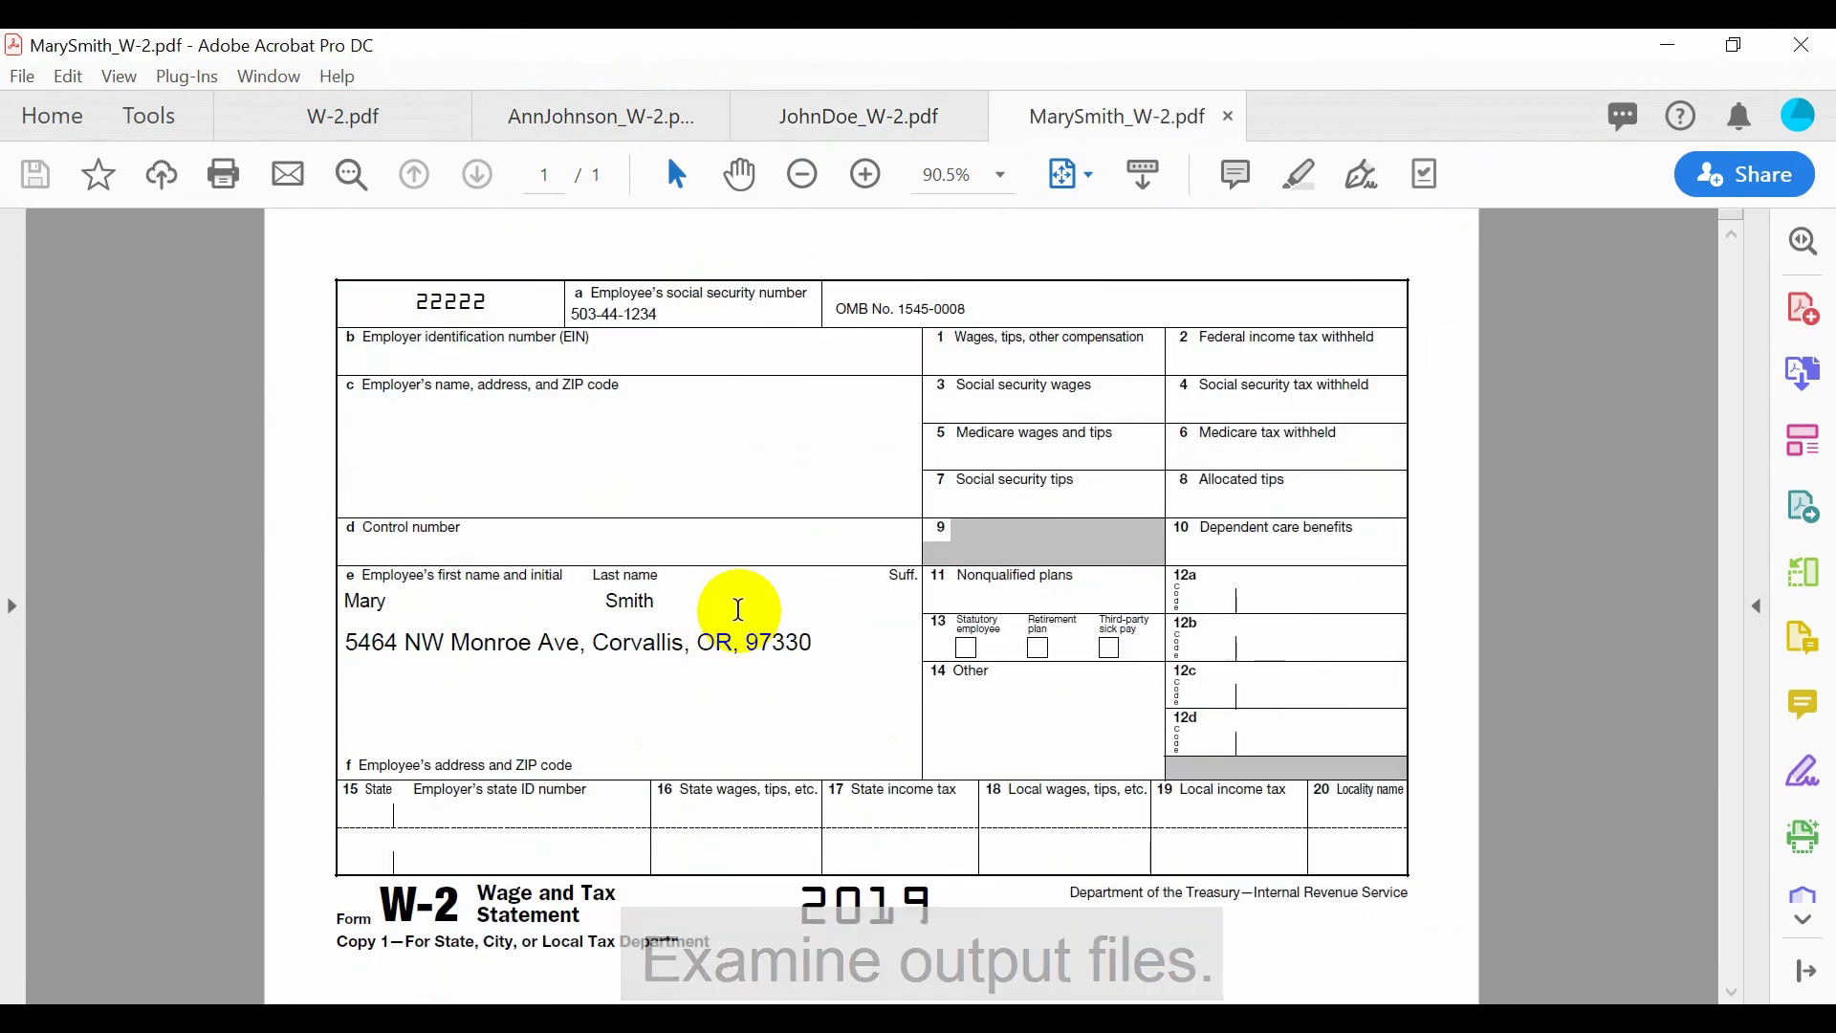